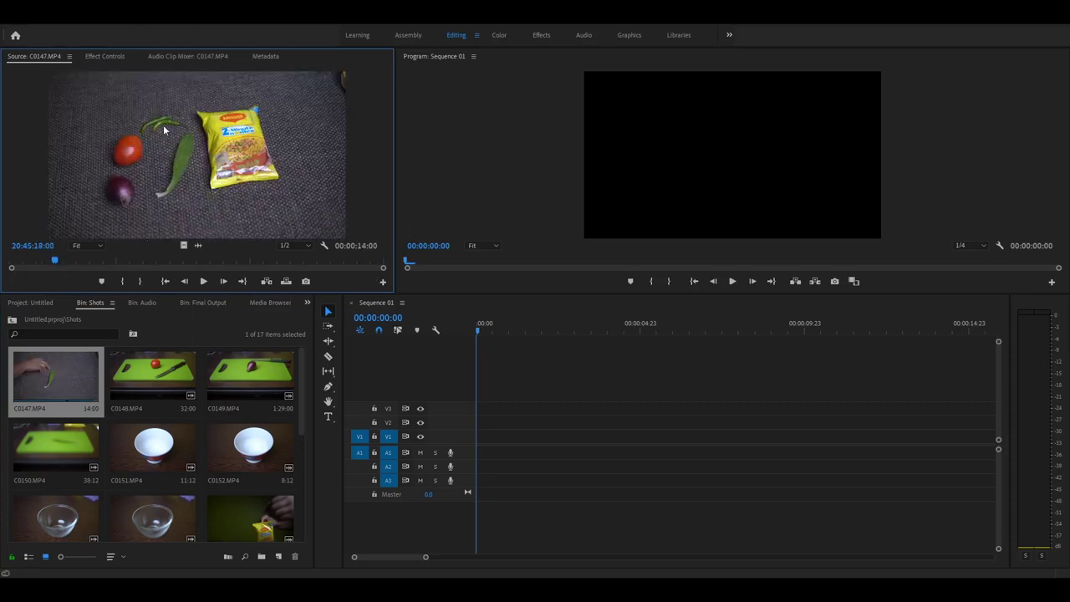
Step: Scrub through C0147.MP4 in the source monitor to review the ingredients footage
left_click_drag(67, 266, 308, 262)
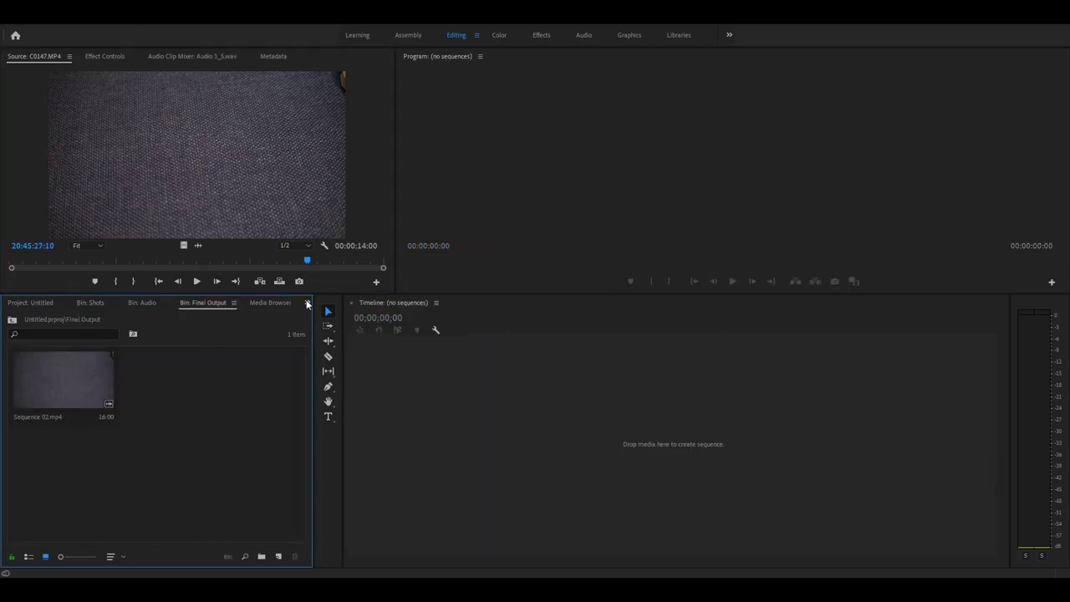
Step: Create a new sequence named Sequence 04 in the project root using the DSLR 1080p24 preset
left_click(307, 302)
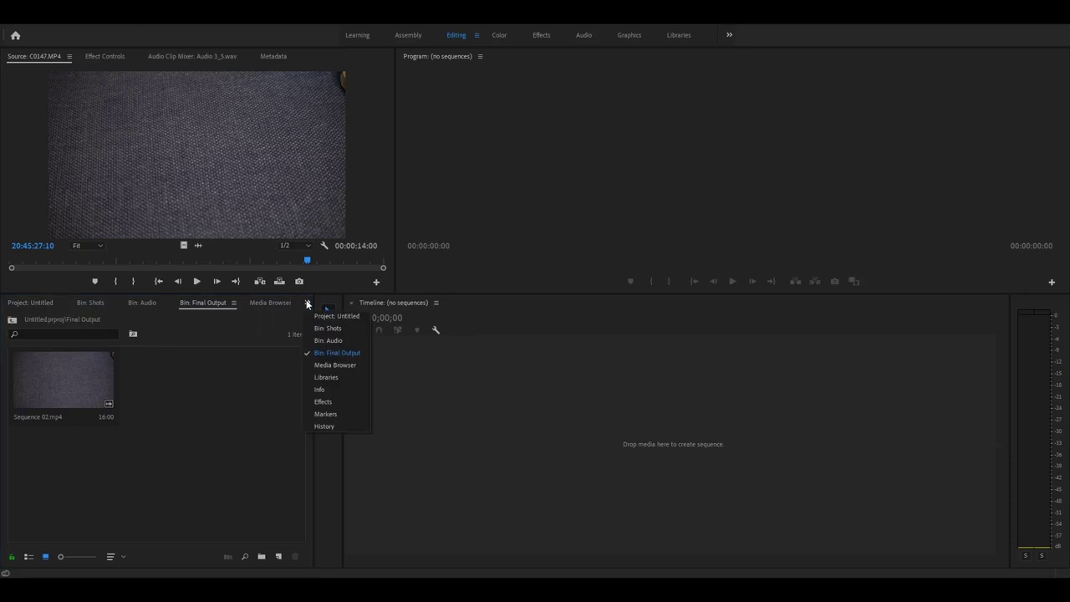
left_click(317, 312)
right_click(167, 517)
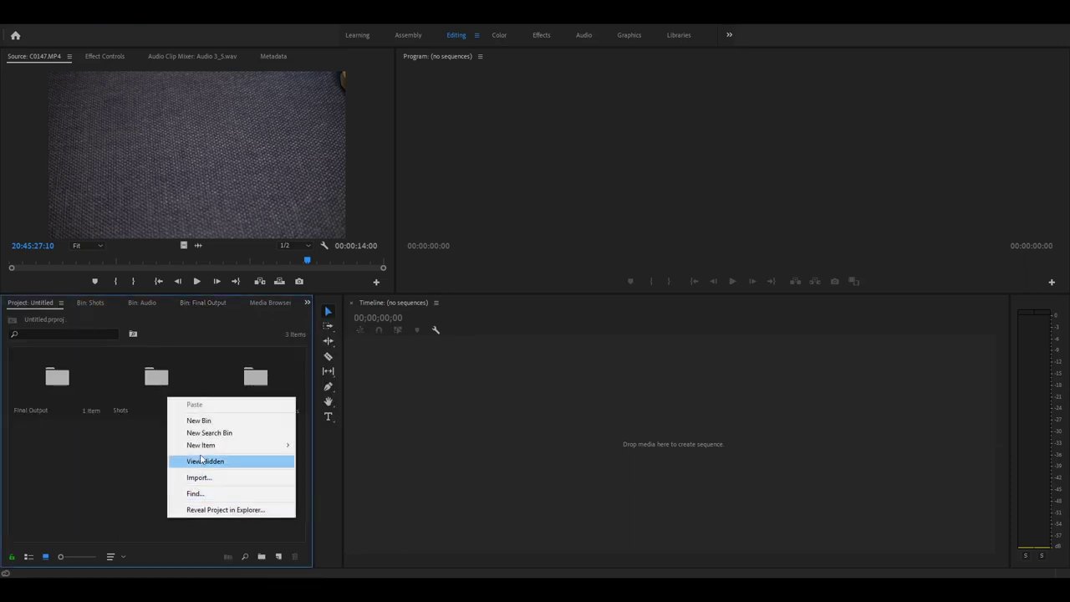
mouse_move(242, 445)
left_click(329, 445)
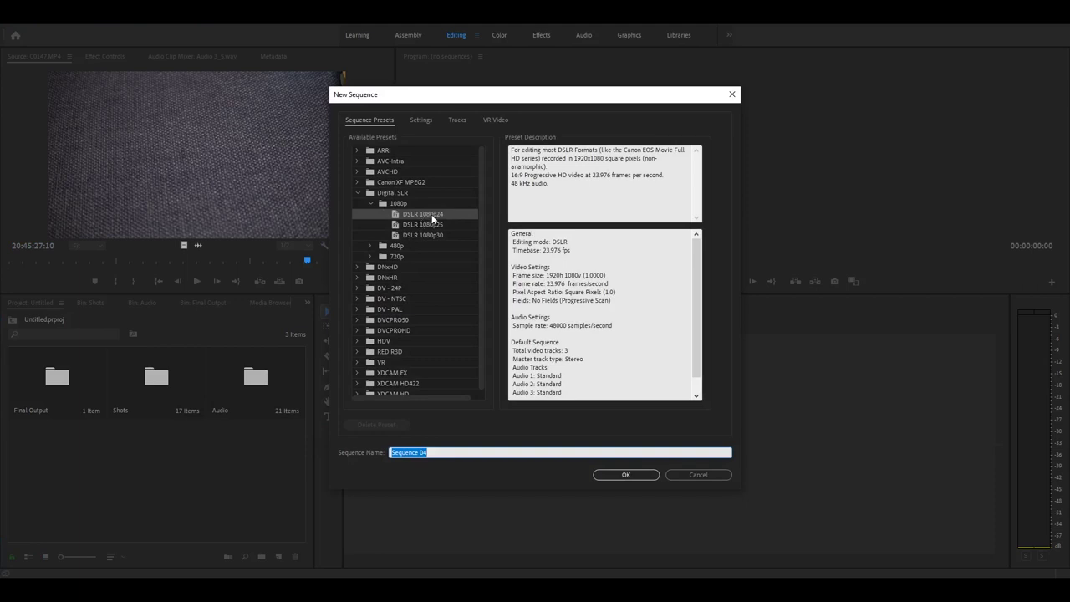
left_click(625, 474)
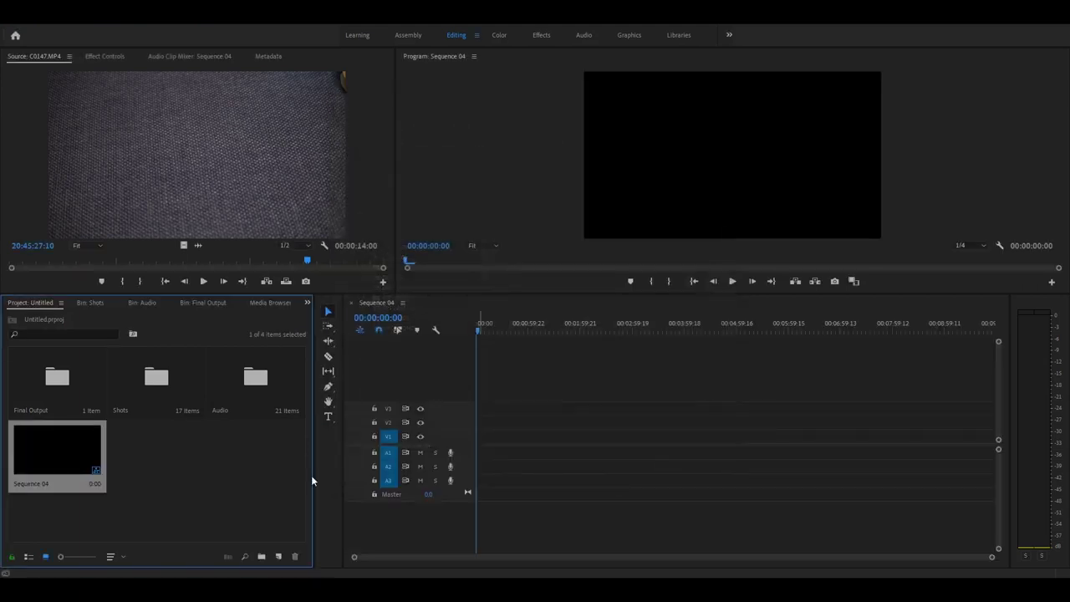
left_click(150, 472)
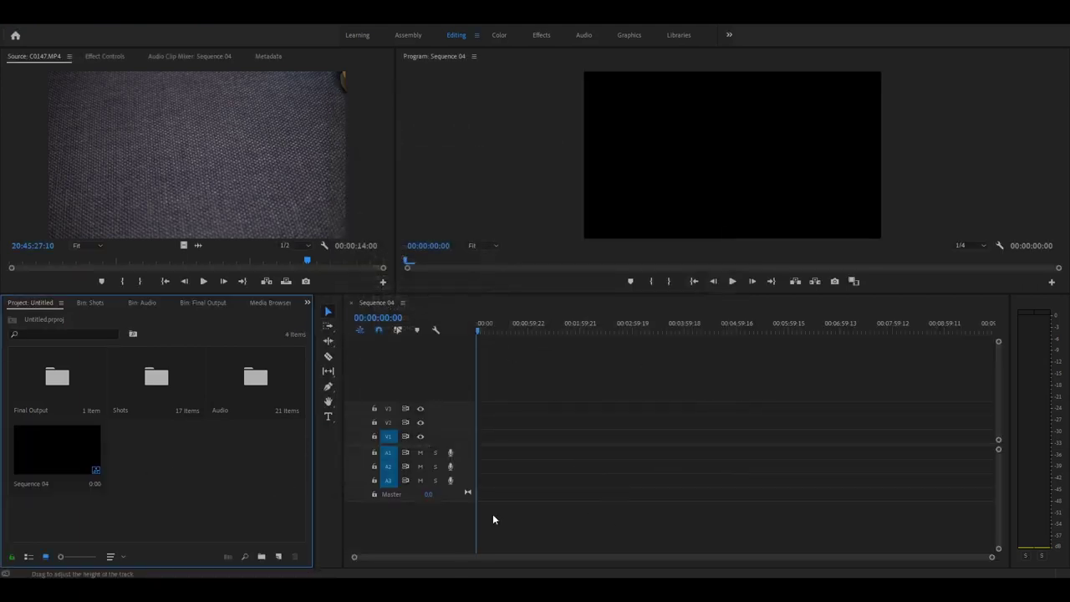
Step: Open the Shots bin, load C0147.MP4 into the source monitor and preview its footage
double_click(145, 379)
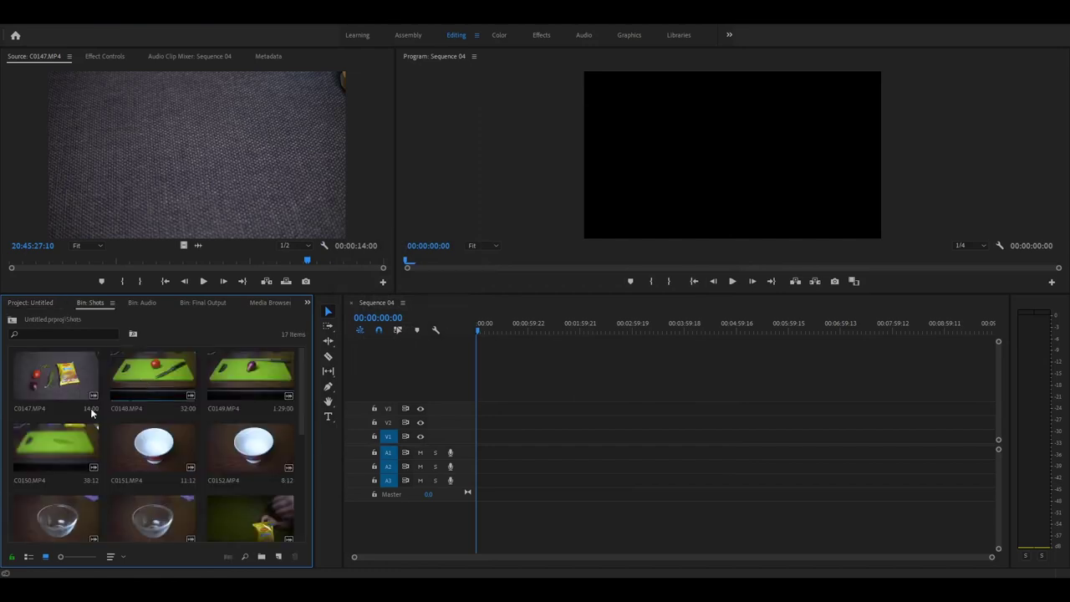
double_click(59, 373)
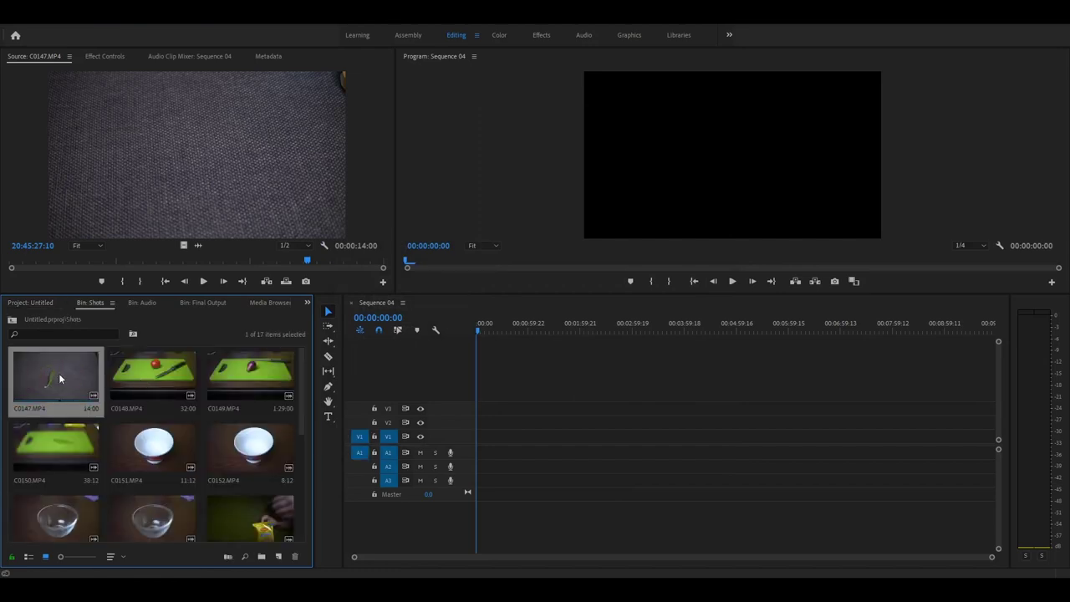
left_click(65, 260)
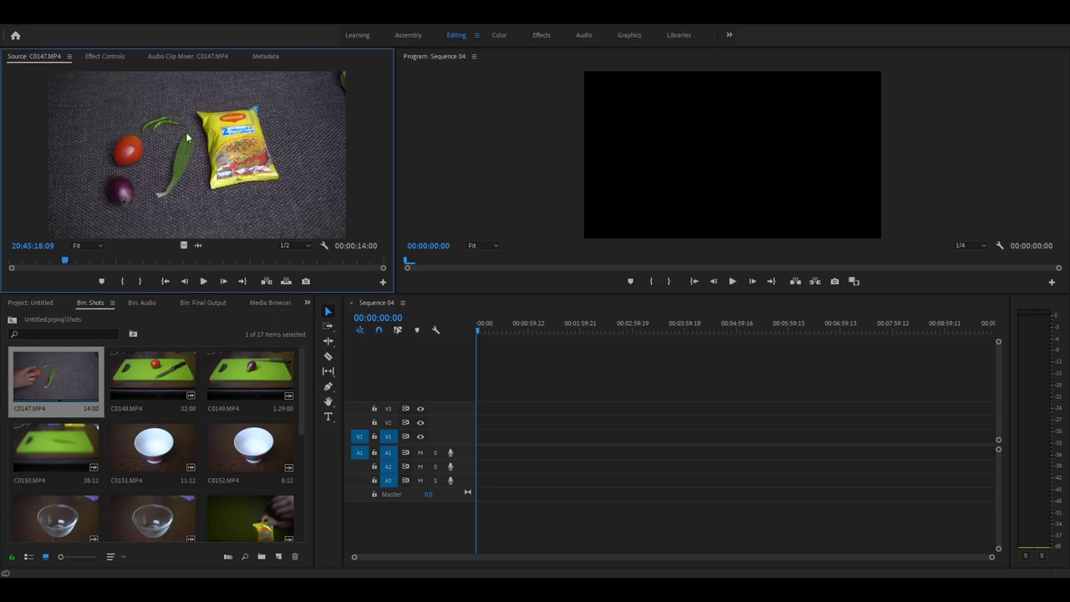
left_click(151, 261)
left_click(159, 261)
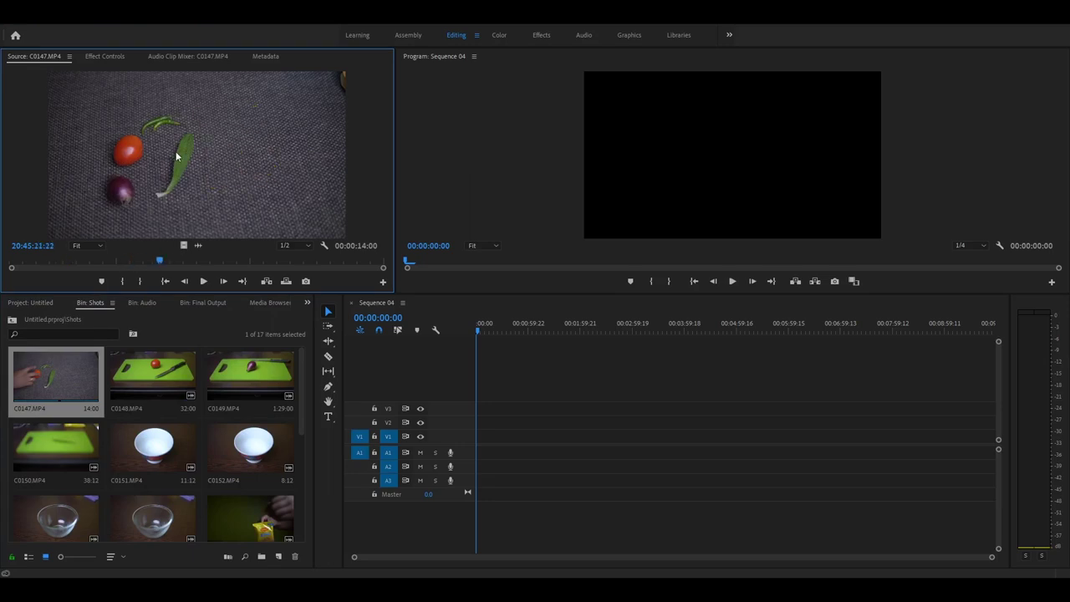
Step: Mark the empty-cloth section of C0147.MP4 with an in point at 20:45:26:14 and an out point at 20:45:27:09
left_click_drag(161, 260, 286, 262)
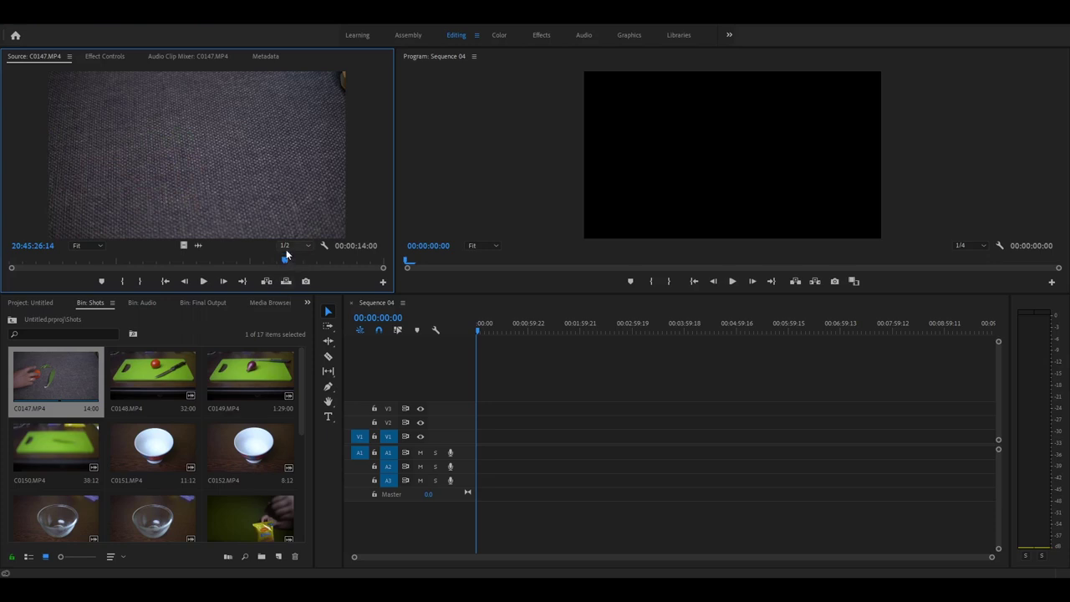
key("i")
left_click_drag(290, 262, 310, 265)
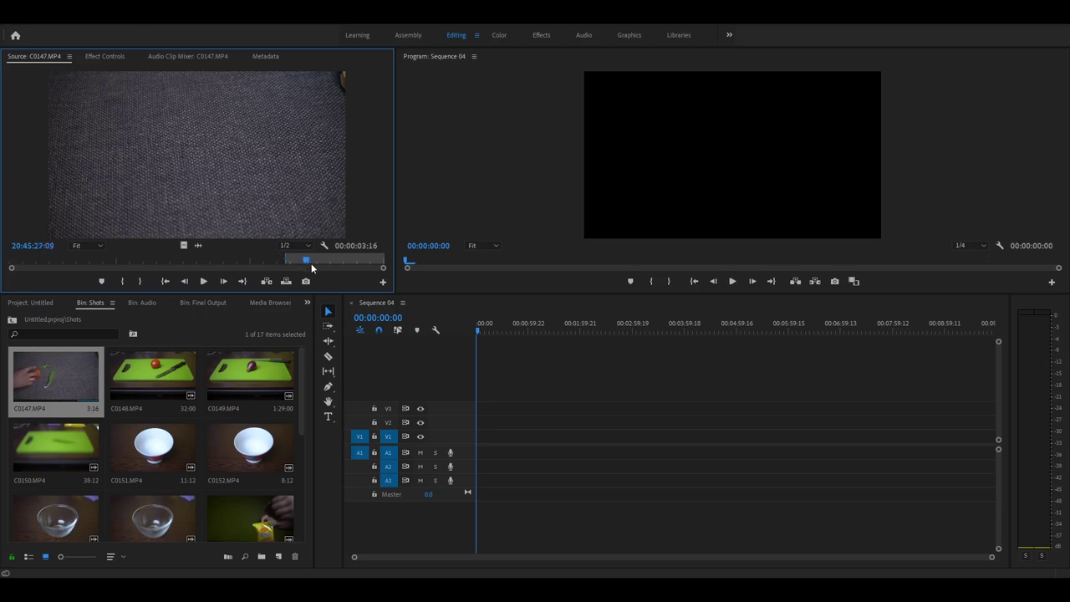
key("o")
Step: Place only the video of the marked section at the start of V1, keeping the existing sequence settings
left_click_drag(183, 246, 477, 446)
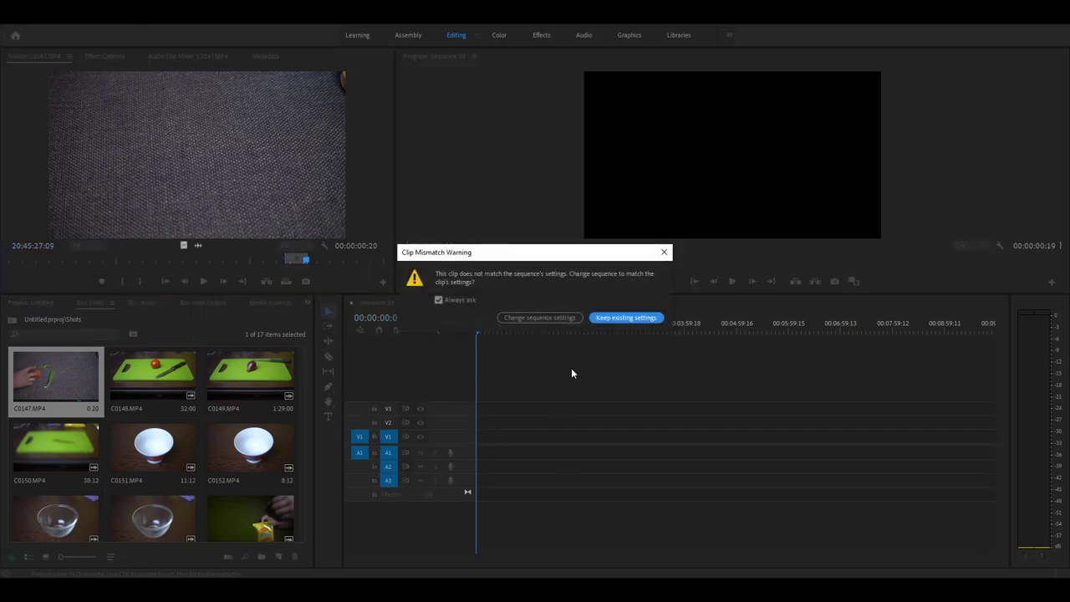
left_click_drag(499, 259, 499, 216)
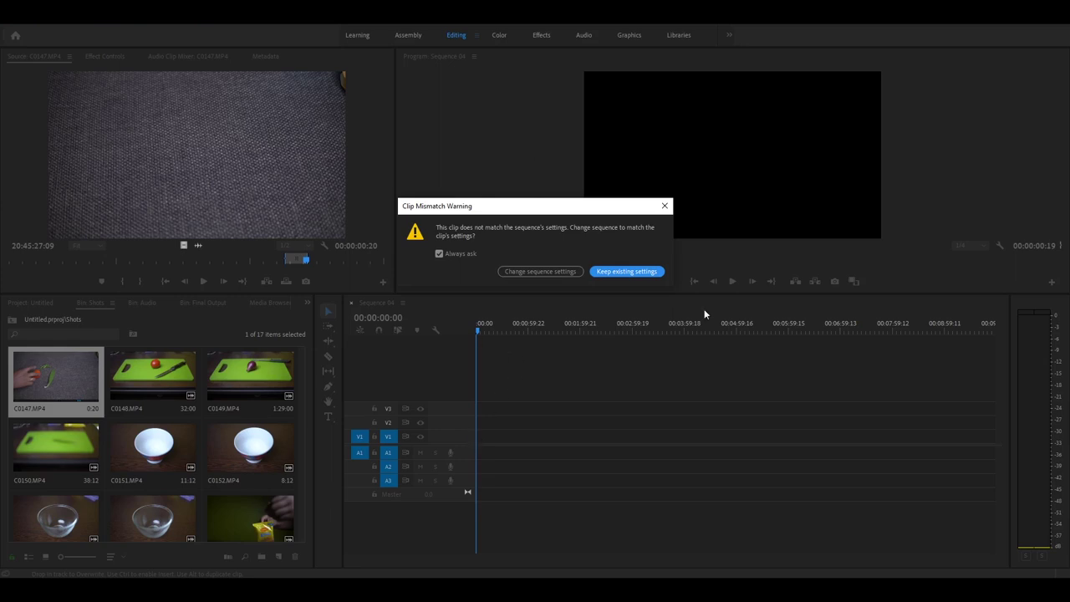
left_click(625, 272)
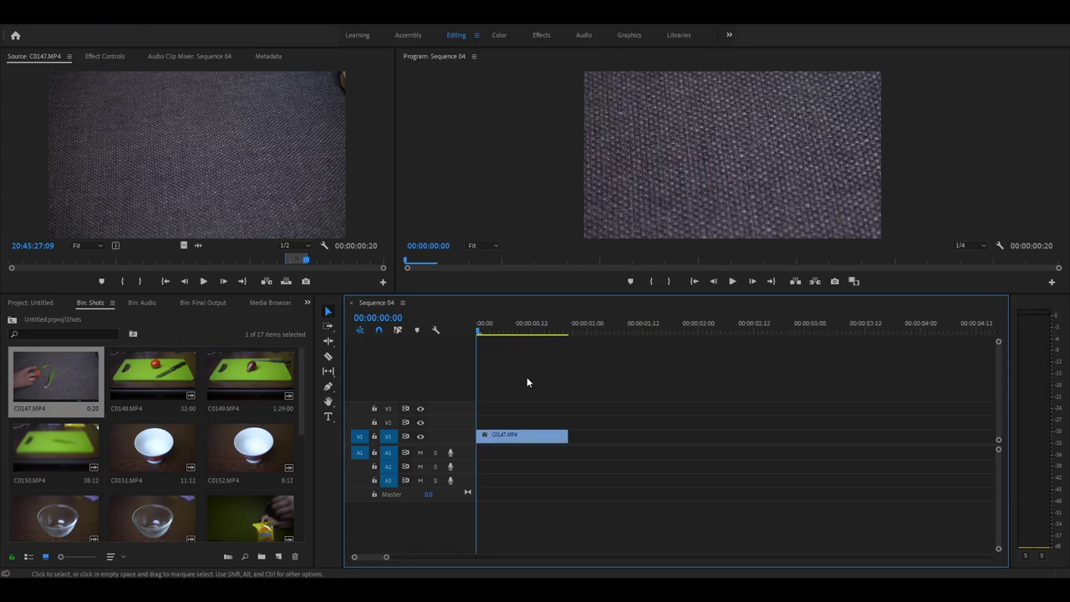
Step: Set the scale of the empty-cloth clip on V1 to 50
left_click(516, 436)
left_click(98, 56)
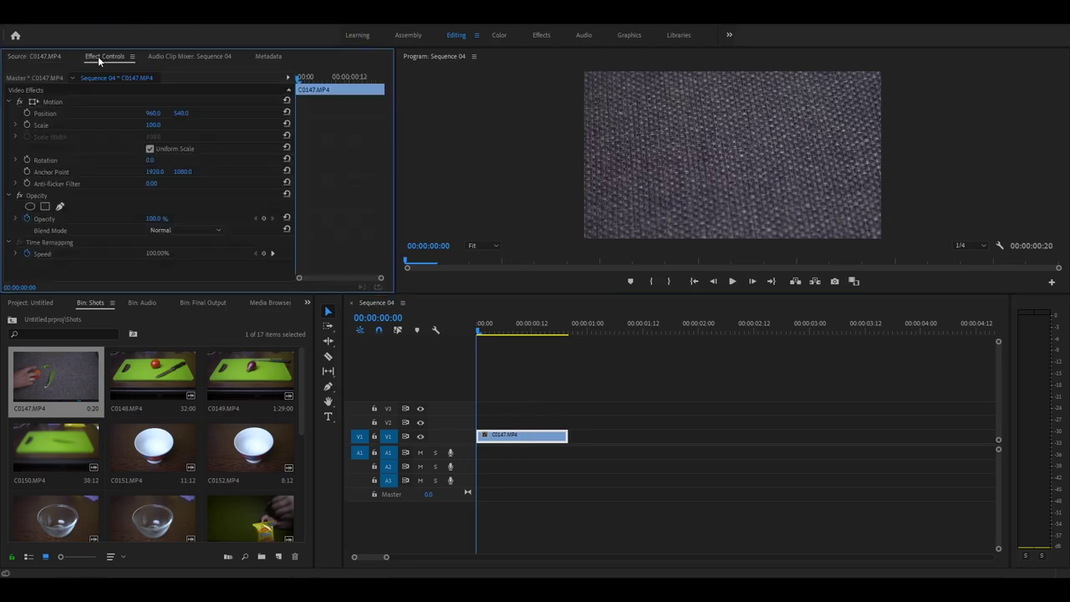
left_click(153, 125)
type("50")
key("Return")
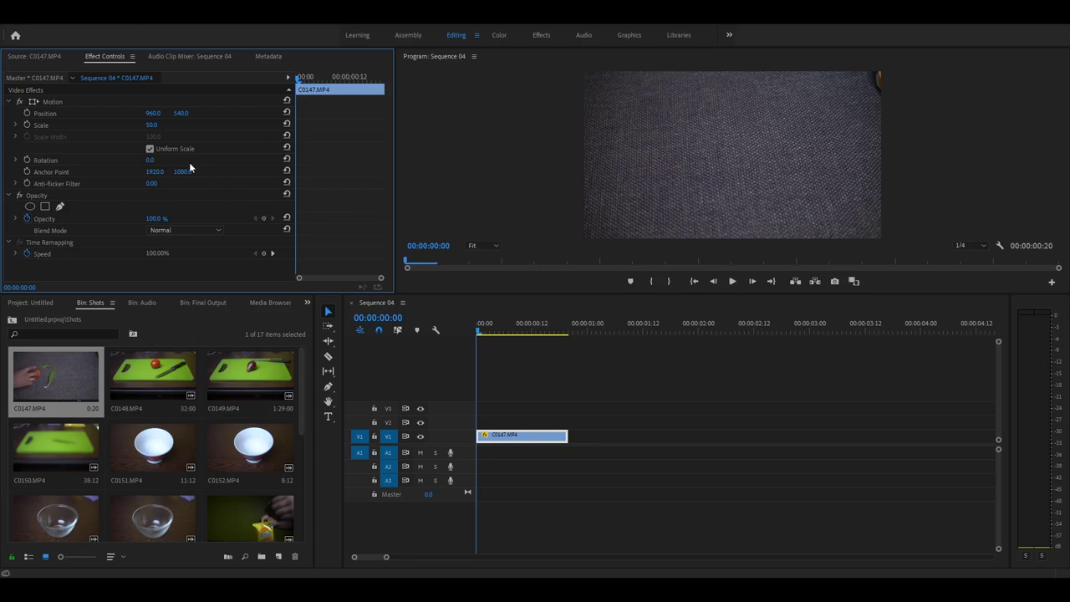
Step: Mark the leaf-only section from 20:45:25:07 to 20:45:25:22 in C0147.MP4 and append its video to V1
left_click(45, 57)
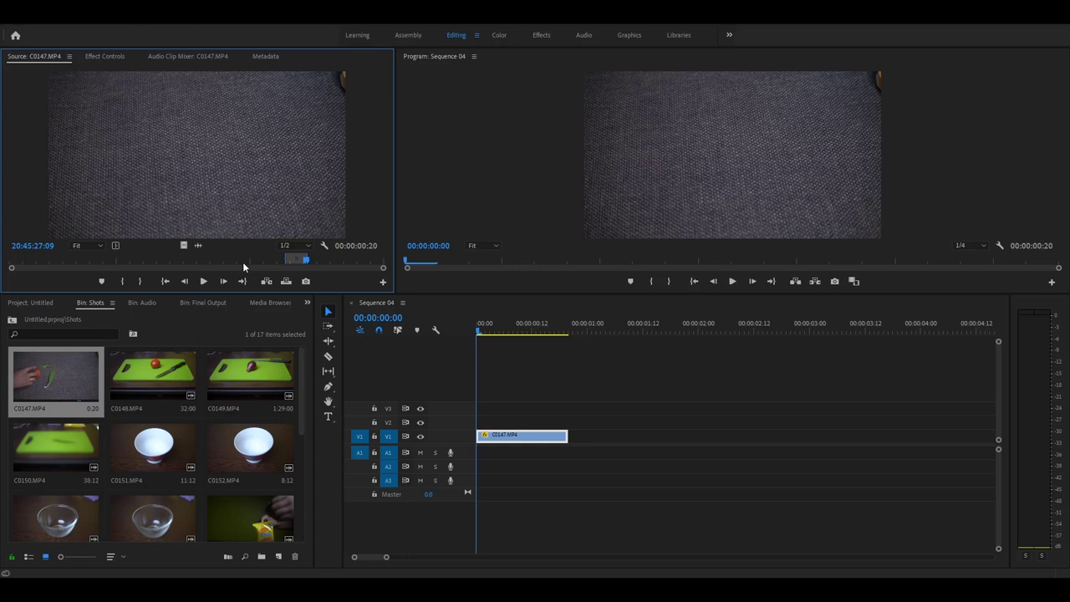
left_click(222, 264)
left_click_drag(222, 266, 253, 268)
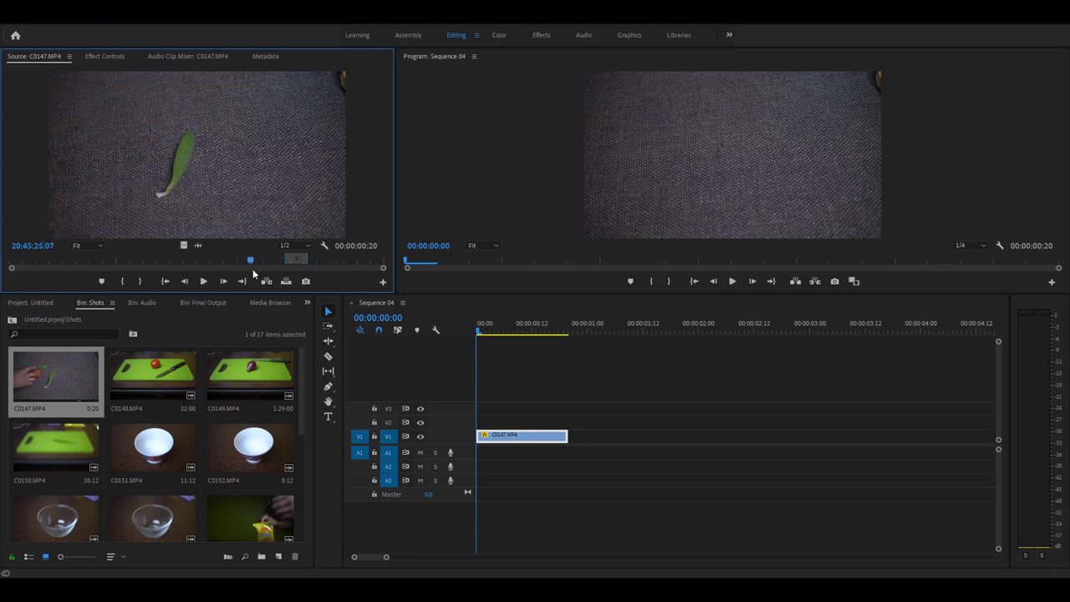
key("i")
left_click_drag(251, 261, 269, 263)
key("o")
left_click_drag(183, 245, 578, 444)
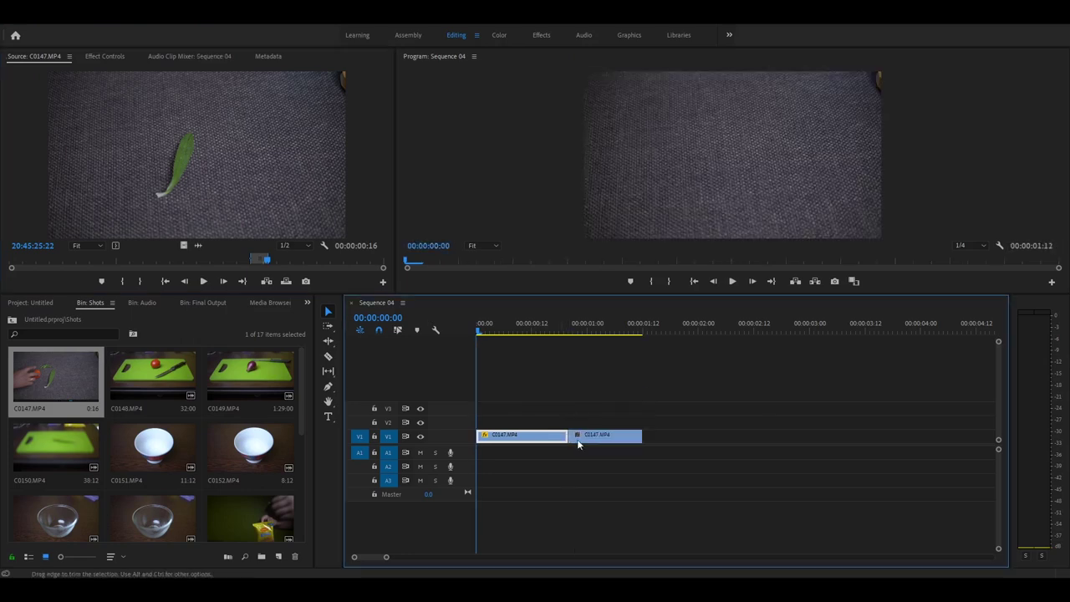
Step: Scale the leaf clip on V1 to the sequence frame size
left_click_drag(572, 332, 596, 333)
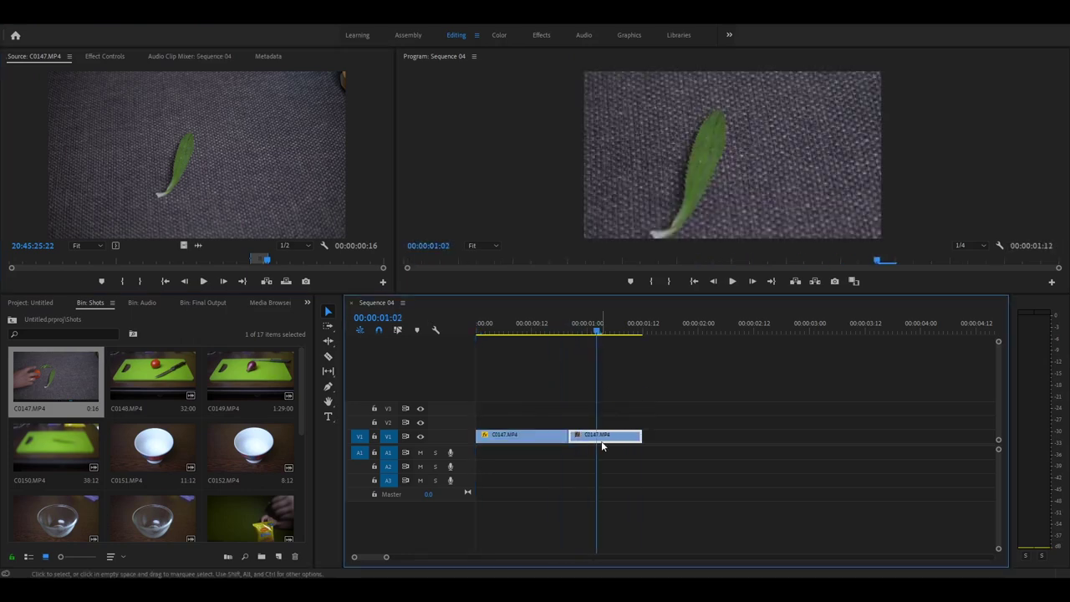
left_click(104, 56)
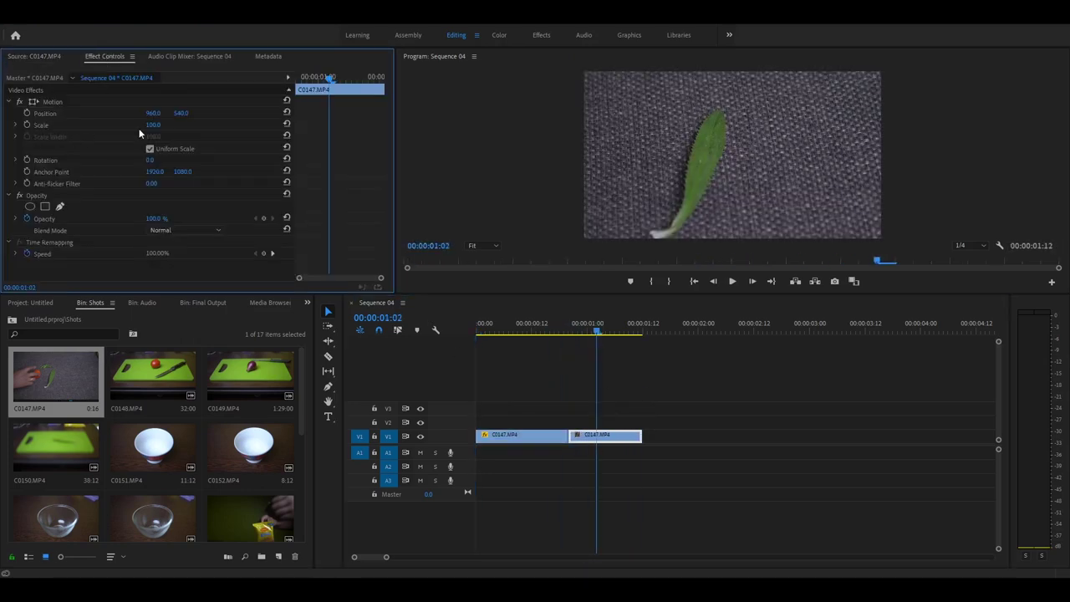
right_click(597, 437)
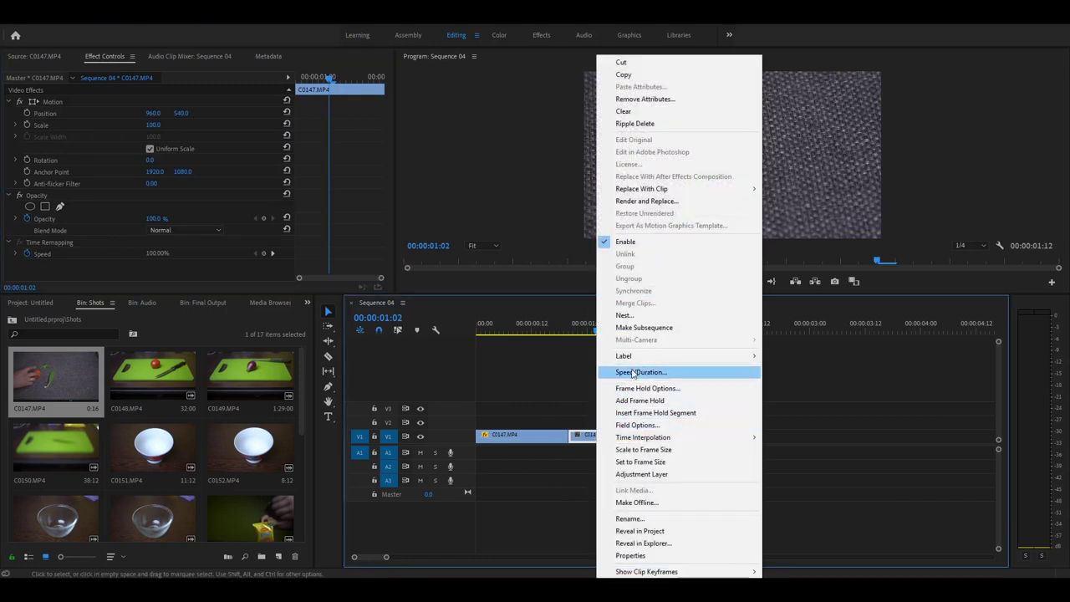
left_click(640, 448)
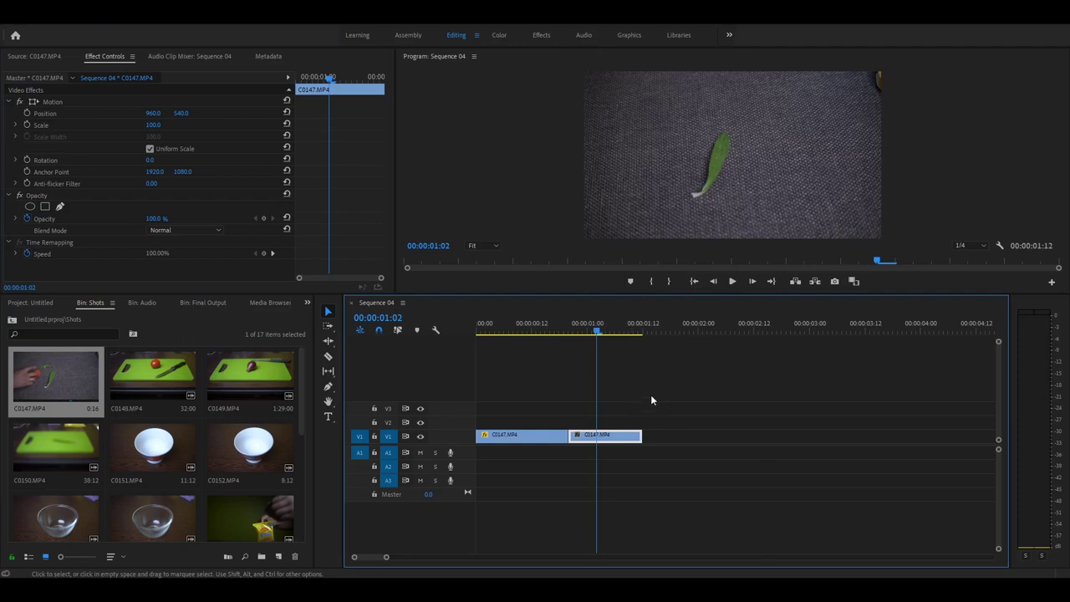
Step: Mark the leaf-and-chillies section from 20:45:24:04 to 20:45:24:16 in C0147.MP4 and append its video to V1
left_click_drag(556, 331, 502, 360)
key("minus")
key("minus")
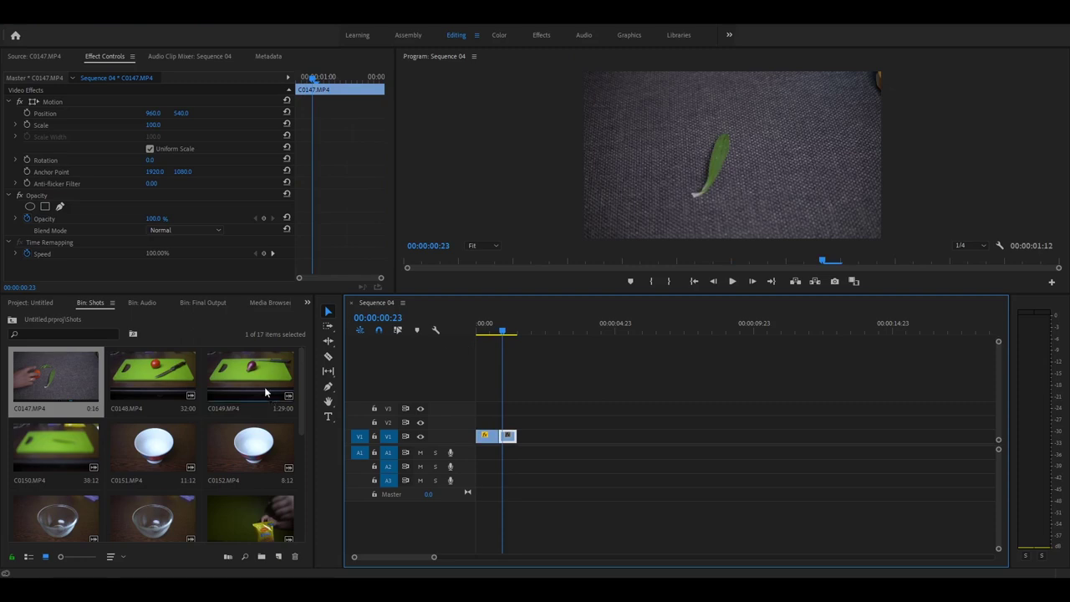
double_click(62, 380)
mouse_move(232, 262)
left_mouse_down()
mouse_move(197, 262)
mouse_move(221, 267)
left_mouse_up()
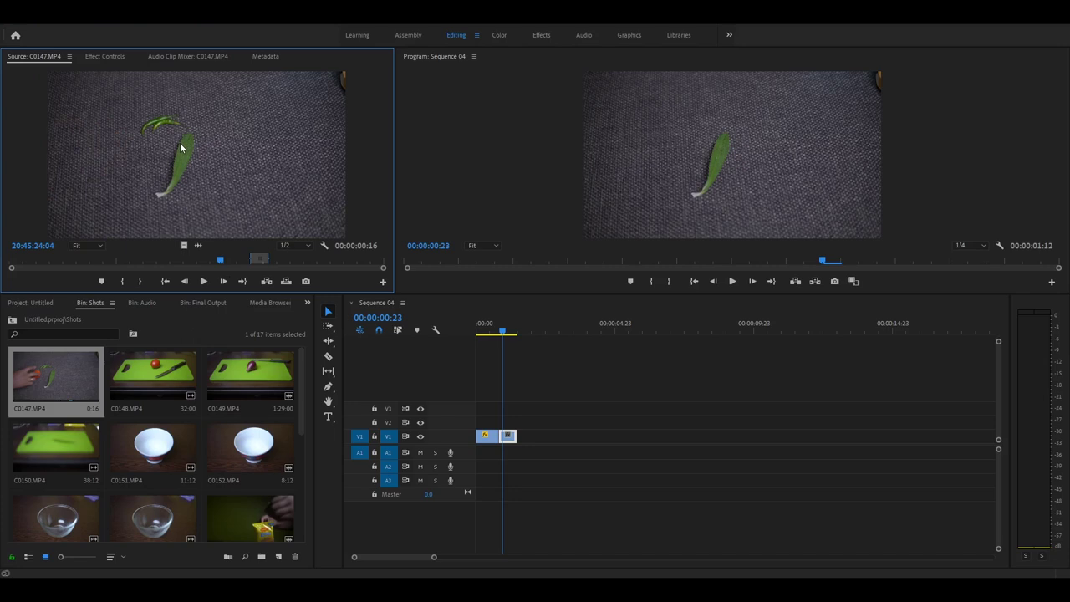
key("i")
left_click(229, 261)
left_click_drag(229, 265, 236, 264)
key("o")
left_click_drag(184, 245, 526, 435)
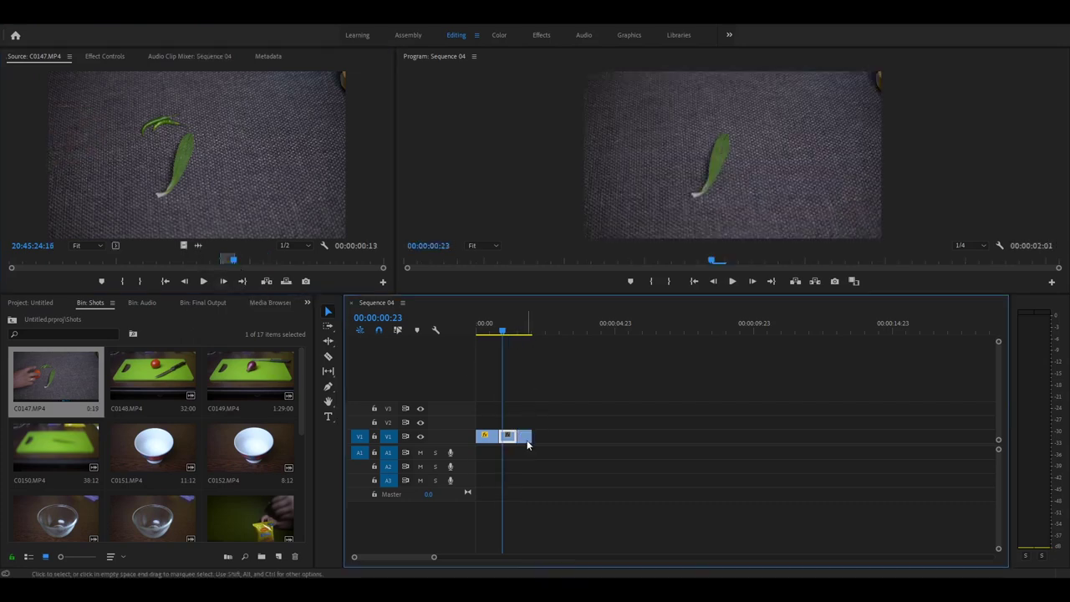
Step: Scale the leaf-and-chillies clip to the frame size and scrub the sequence to check it
right_click(525, 435)
left_click(574, 449)
left_click(495, 332)
left_click_drag(495, 332, 524, 344)
Step: Append the next two ingredient sections of C0147.MP4 as video after the chillies clip on V1, scaled to the frame size
double_click(53, 381)
left_click_drag(215, 263, 548, 437)
key("i")
key("o")
key("i")
key("o")
right_click(553, 437)
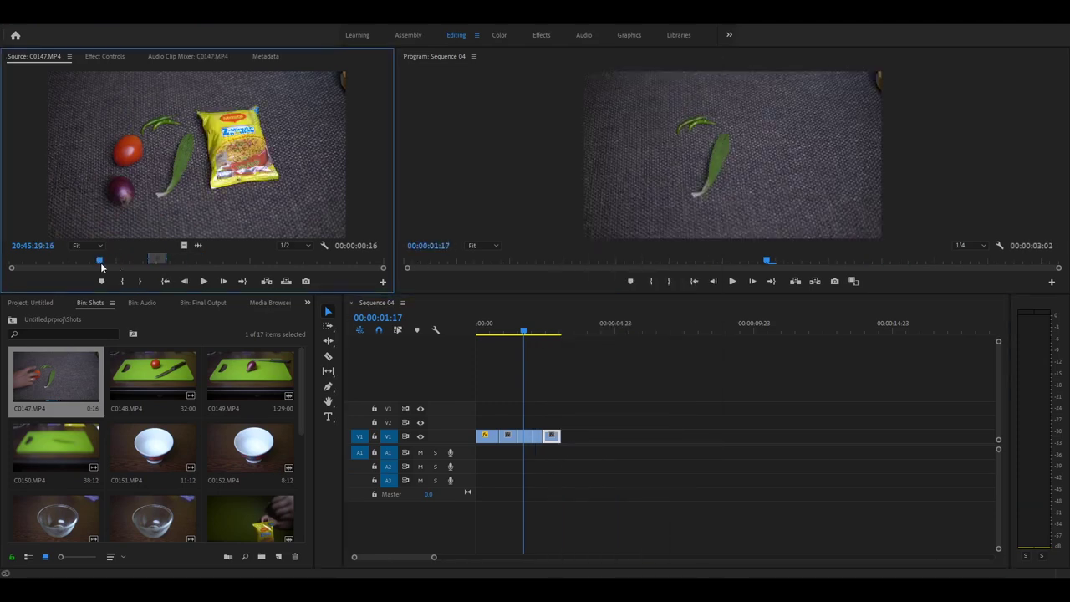
Step: Append the noodle-packet section from 20:45:19:16 to 20:45:20:14 to the end of V1 and play the sequence from its start
key(".")
key("Home")
key("space")
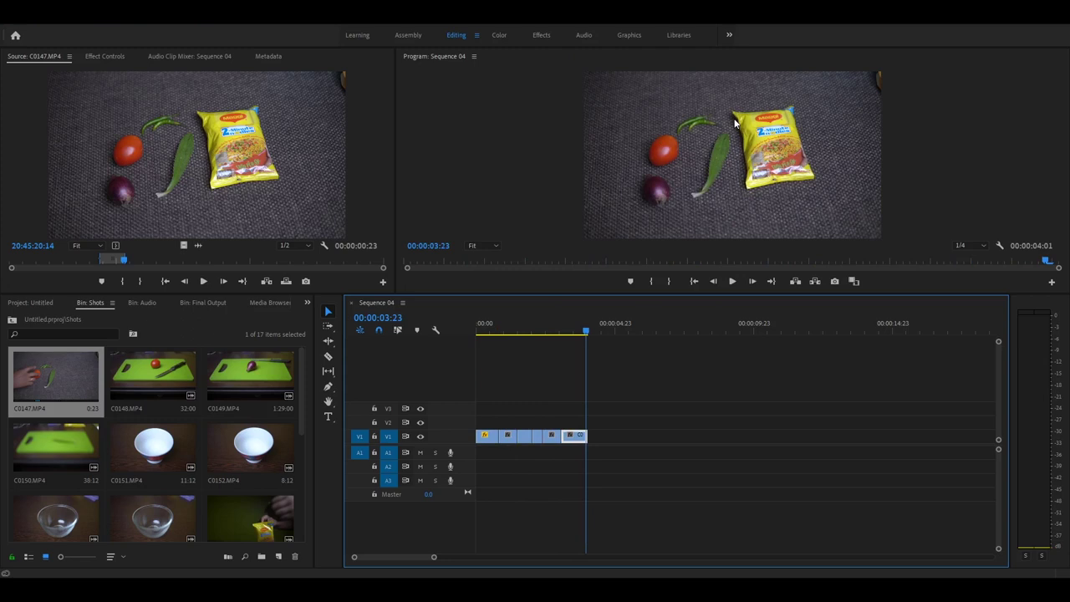
Step: Mark the hand-moving-packet section from 20:45:21:03 to 20:45:21:10 in C0147.MP4 and append its video to V1
mouse_move(125, 261)
left_mouse_down()
mouse_move(160, 264)
mouse_move(138, 269)
left_mouse_up()
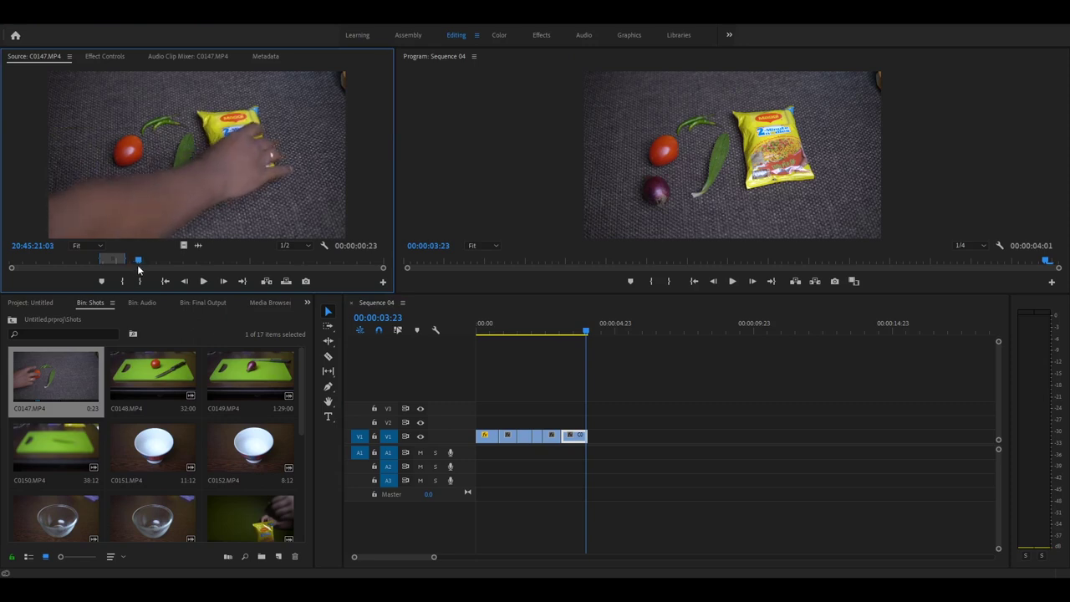
key("i")
key("Right")
key("Right")
key("Right")
key("Right")
key("Right")
key("Right")
key("Right")
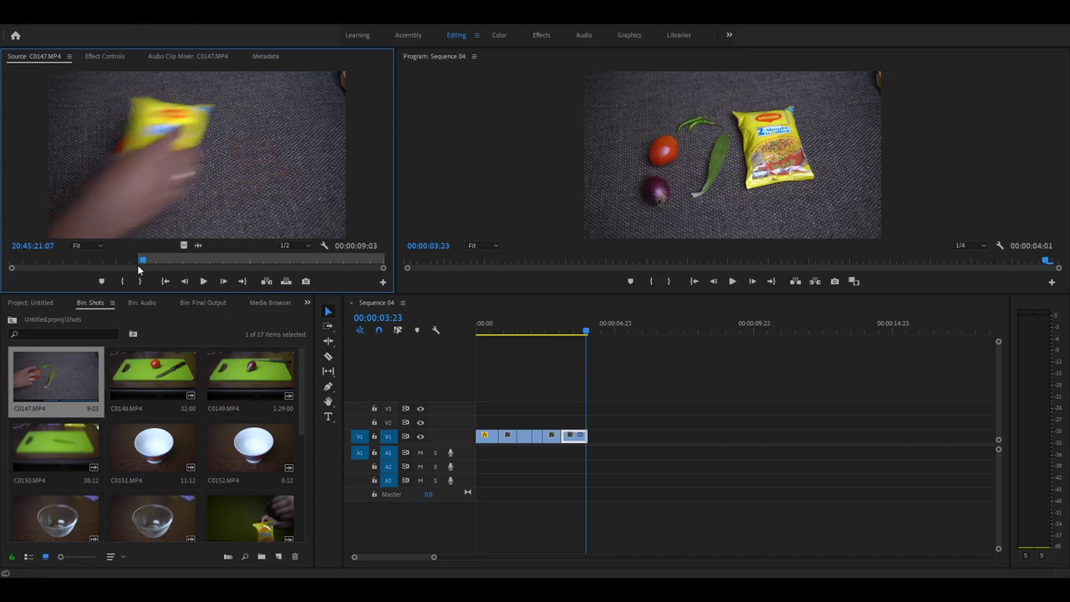
key("o")
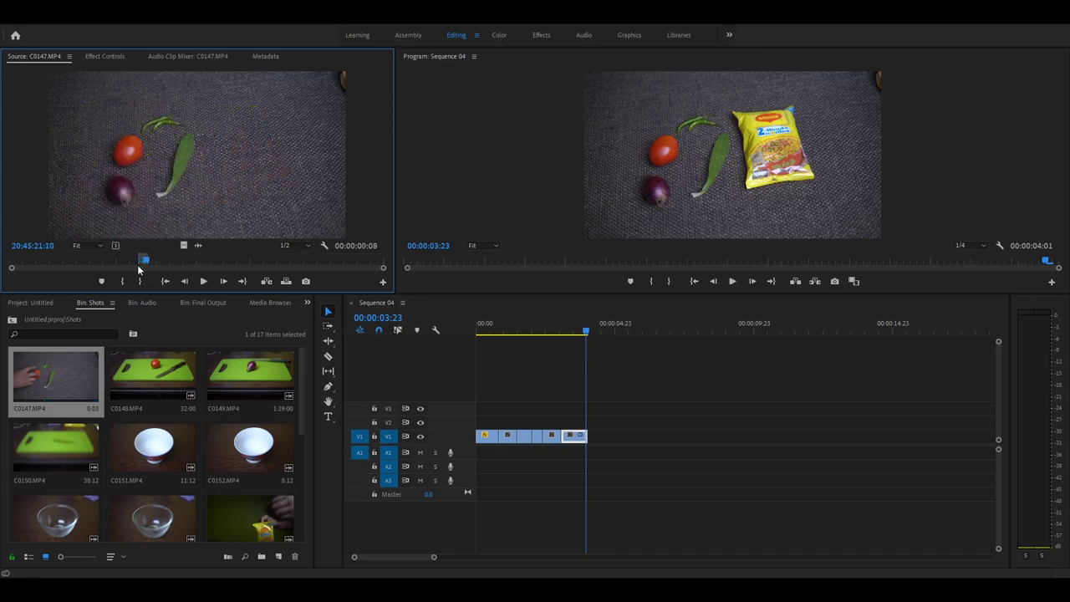
left_click_drag(183, 244, 591, 436)
Step: Scale the last clip on V1 to the frame size and move the playhead to 00:00:04:00 at its start
right_click(592, 436)
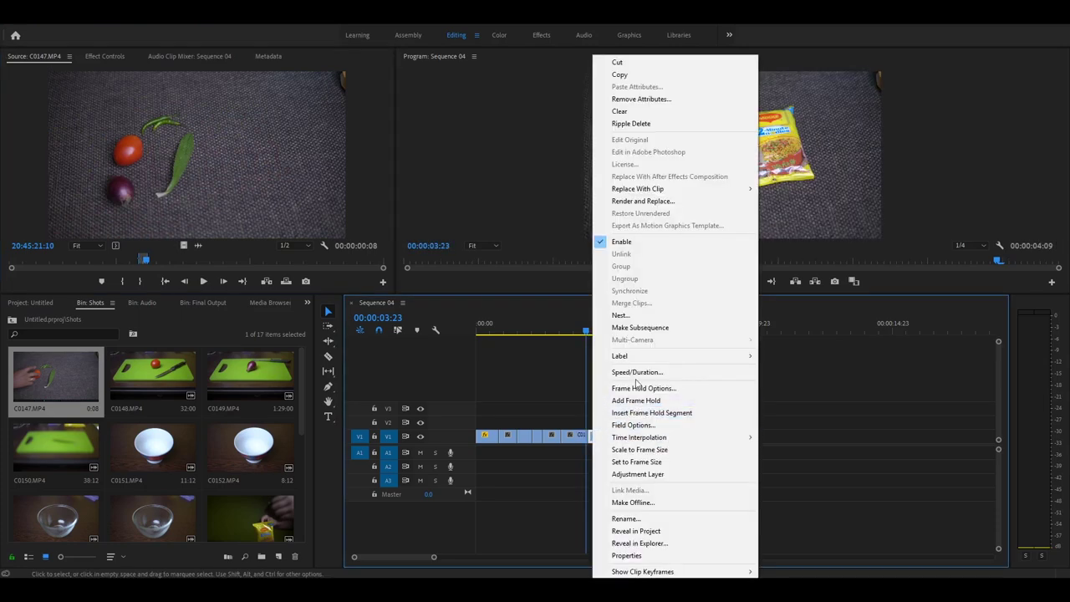
left_click(631, 450)
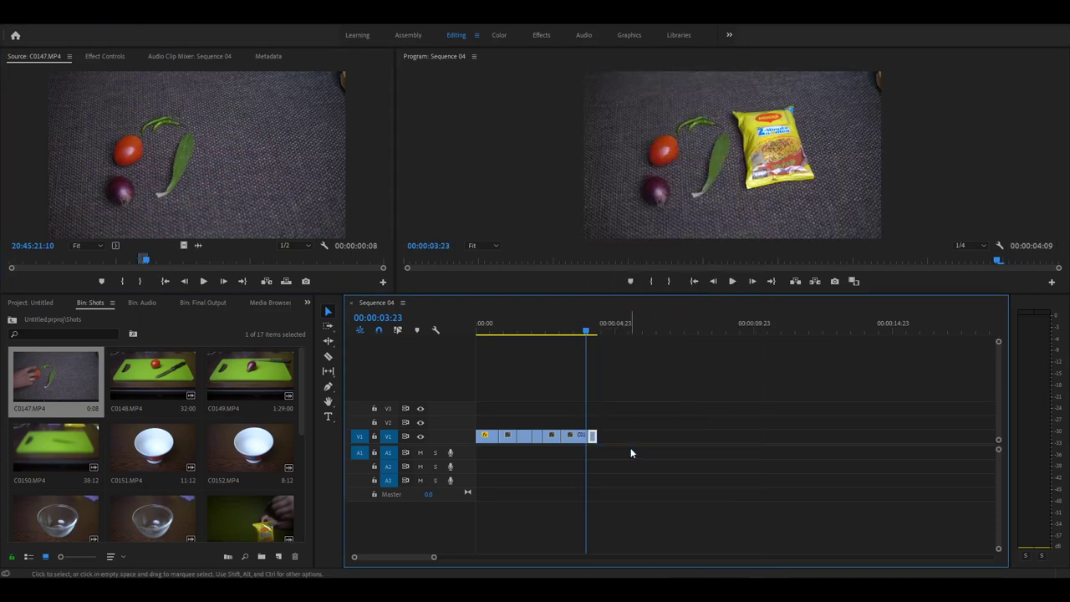
left_click_drag(590, 335, 599, 339)
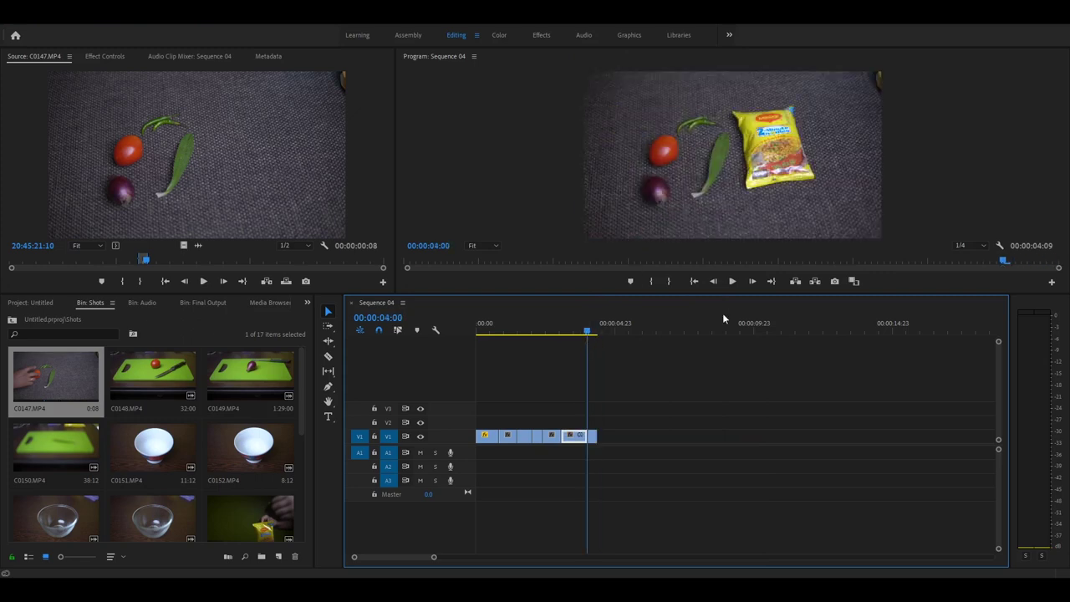
Step: Mark the next two short ingredient sections in C0147.MP4 and append each as video to the end of V1
left_click(149, 260)
left_click_drag(152, 265, 187, 266)
key("i")
key("o")
left_click_drag(200, 184, 600, 438)
left_click_drag(200, 264, 220, 266)
key("i")
key("o")
left_click_drag(184, 245, 605, 437)
Step: Append two more C0147.MP4 sections as video to V1, making the last a six-frame section near 20:45:26:13
key("i")
key("o")
left_click_drag(184, 245, 615, 437)
key("i")
key("Right")
key("Right")
key("Right")
key("Right")
key("Right")
key("Right")
key("o")
left_click_drag(252, 203, 600, 438)
Step: Scale the newly appended clips to the frame size and return the playhead to the sequence start
right_click(619, 437)
left_click(685, 468)
key("Home")
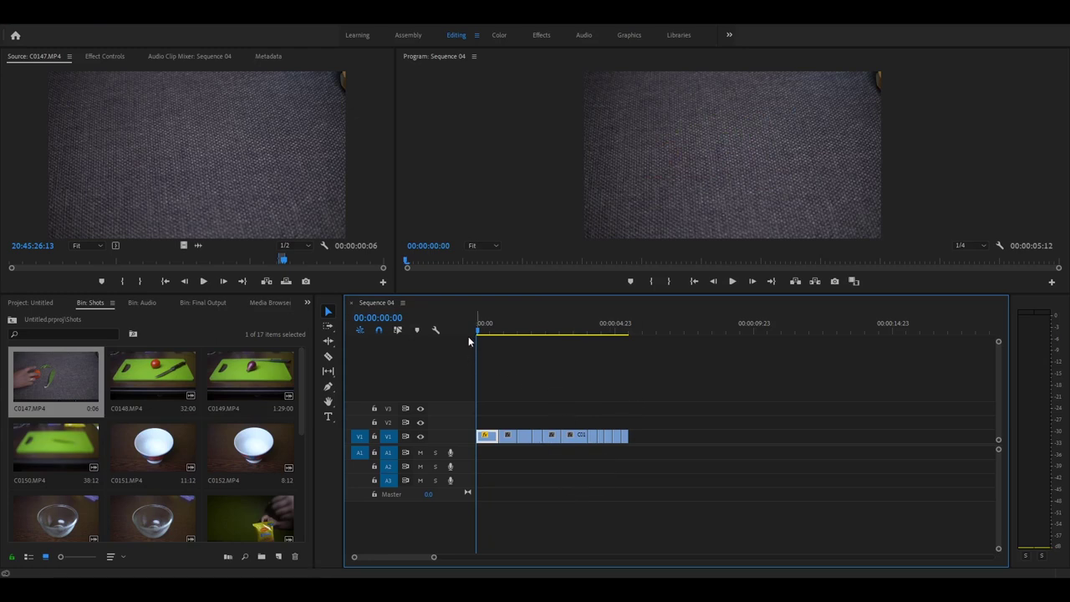
left_click_drag(481, 334, 466, 367)
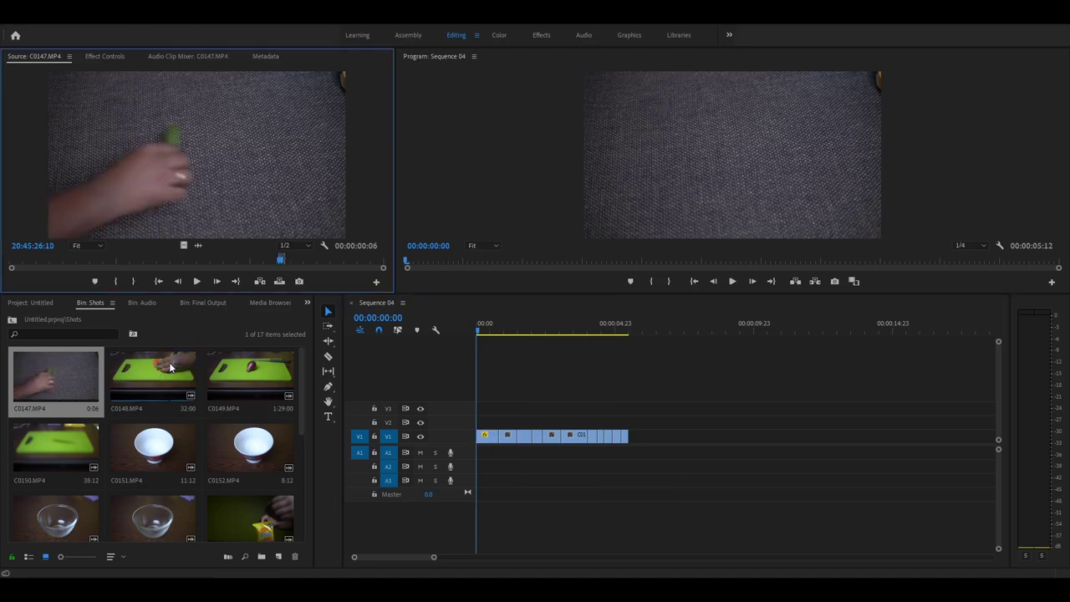
Step: Open C0148.MP4 as the source and mark the empty chopping-board section from 20:45:33:08 to 20:45:34:17
double_click(170, 368)
key("space")
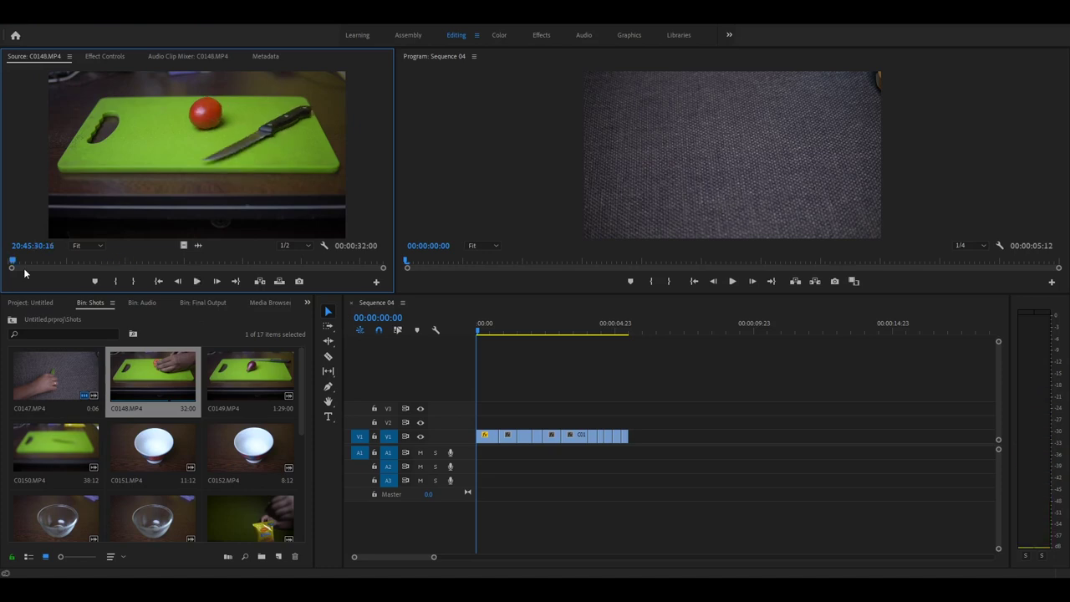
mouse_move(13, 262)
left_mouse_down()
mouse_move(99, 262)
mouse_move(3, 266)
left_mouse_up()
left_click_drag(33, 267, 43, 262)
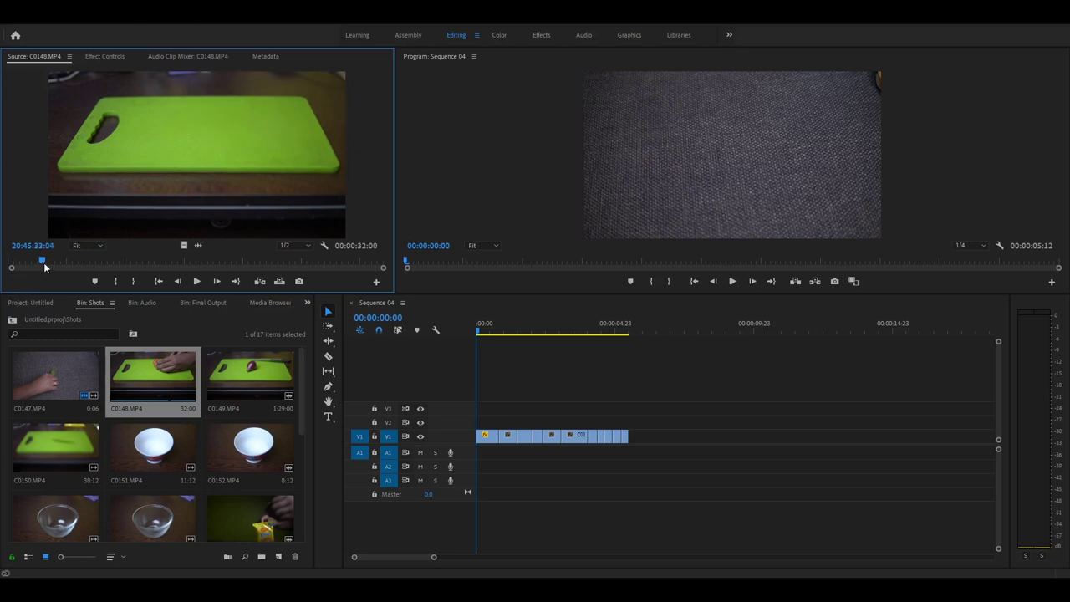
key("i")
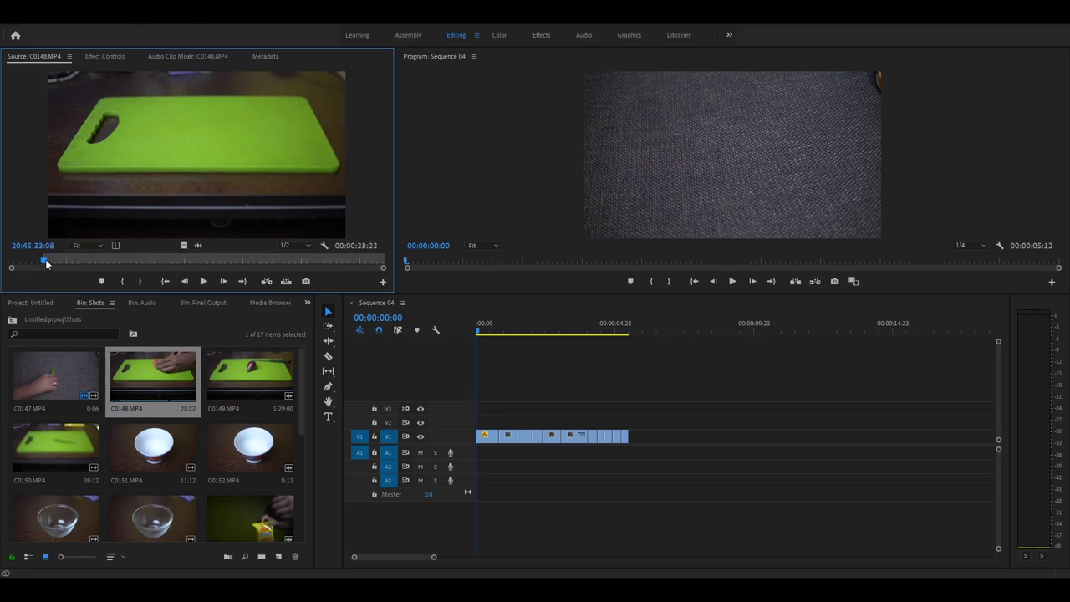
left_click_drag(47, 263, 65, 262)
key("o")
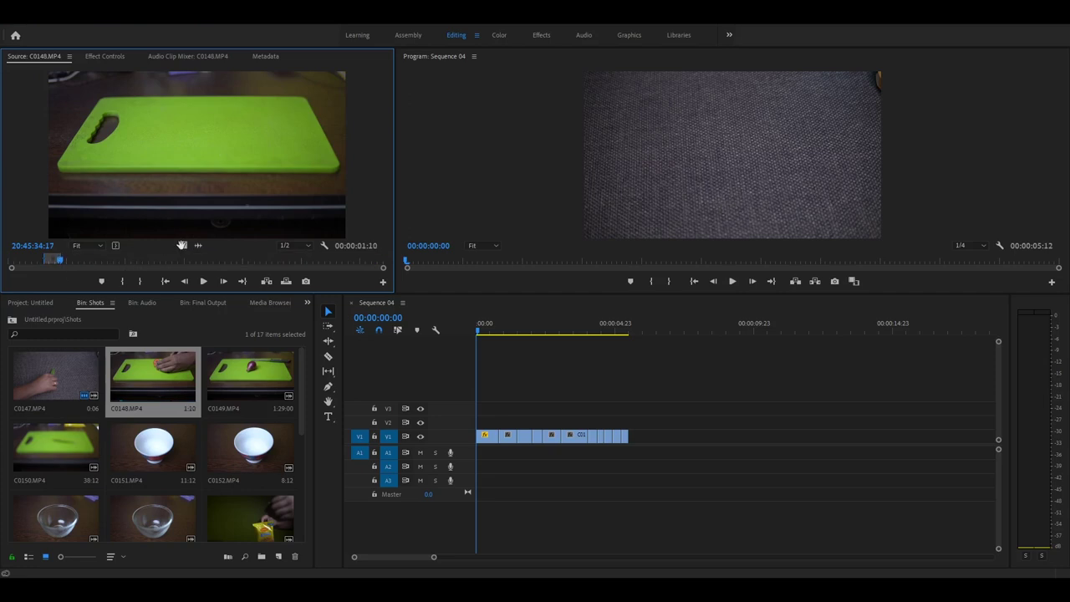
Step: Append the empty-board section's video to the end of V1 and scale it to the frame size
left_click_drag(271, 257, 633, 438)
left_click_drag(613, 330, 631, 331)
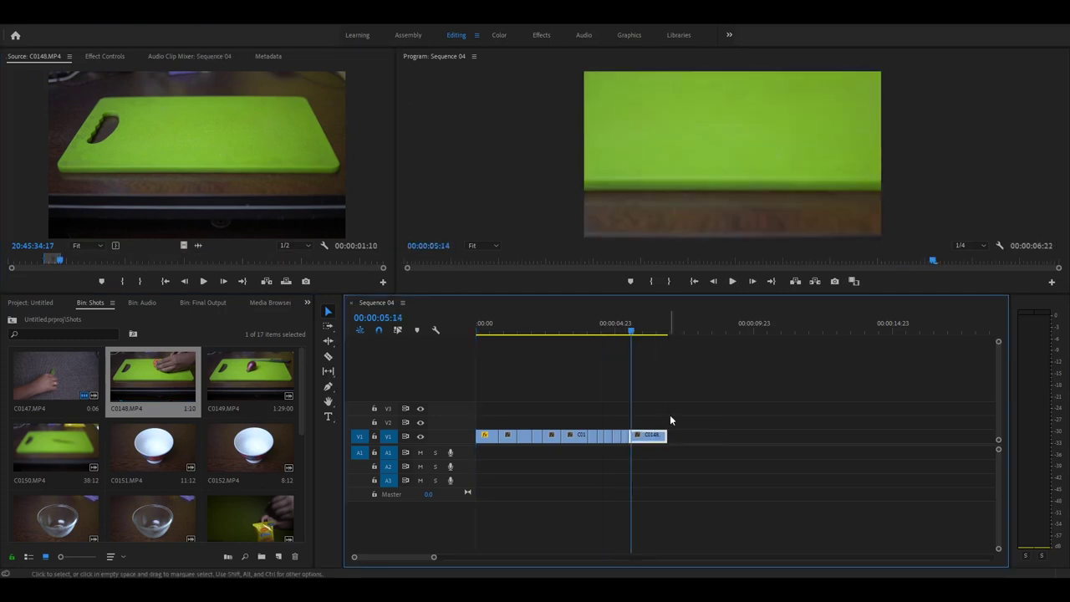
right_click(651, 438)
left_click(698, 449)
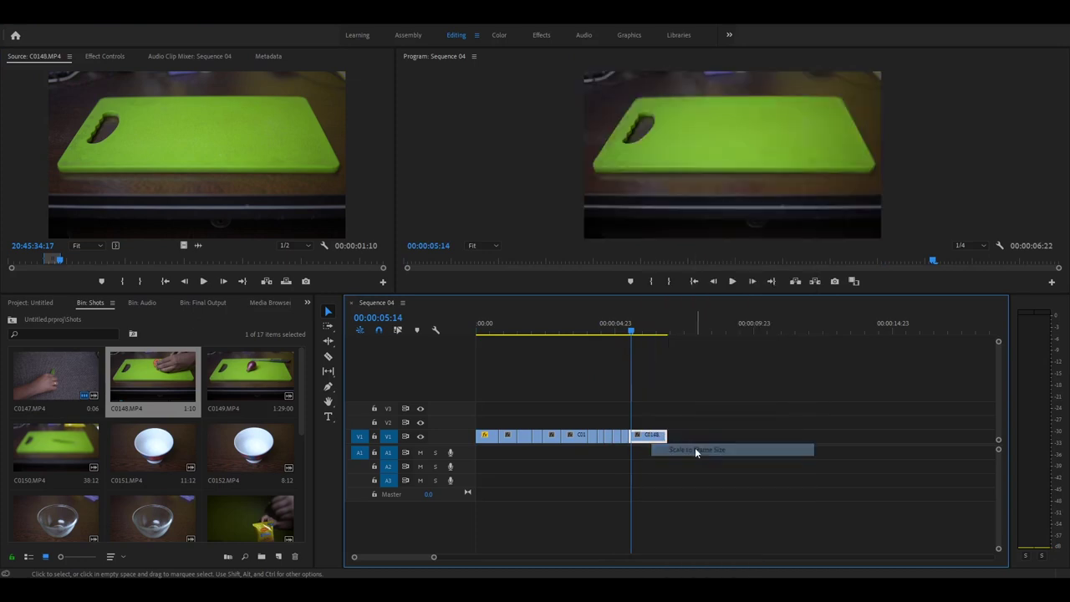
Step: Trim the end of the empty-board clip on V1 to 00:00:05:23
left_click_drag(631, 331, 641, 332)
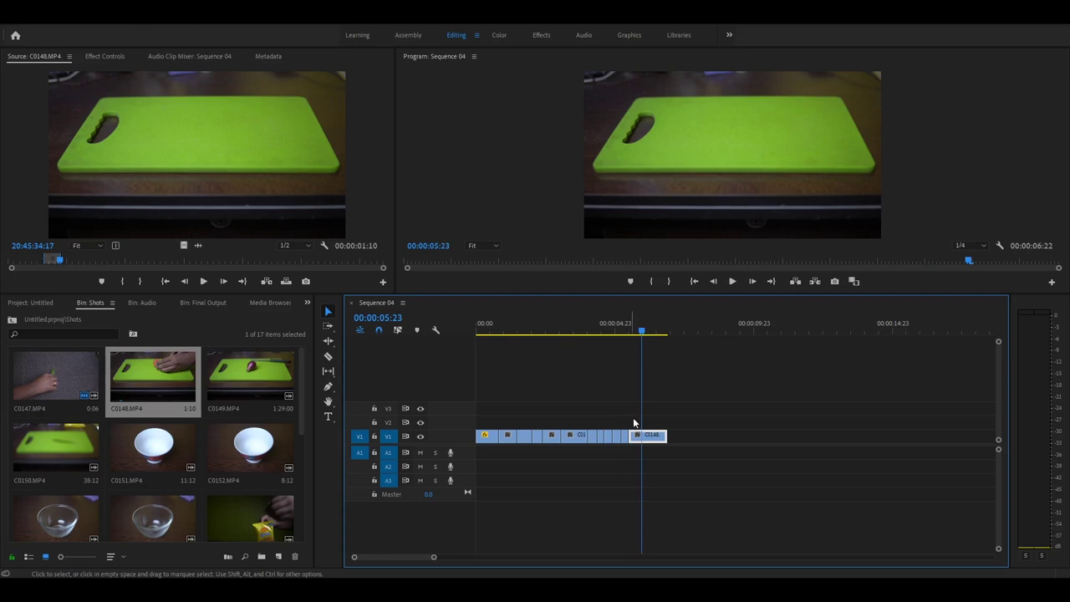
left_click_drag(665, 436, 641, 437)
left_click(634, 331)
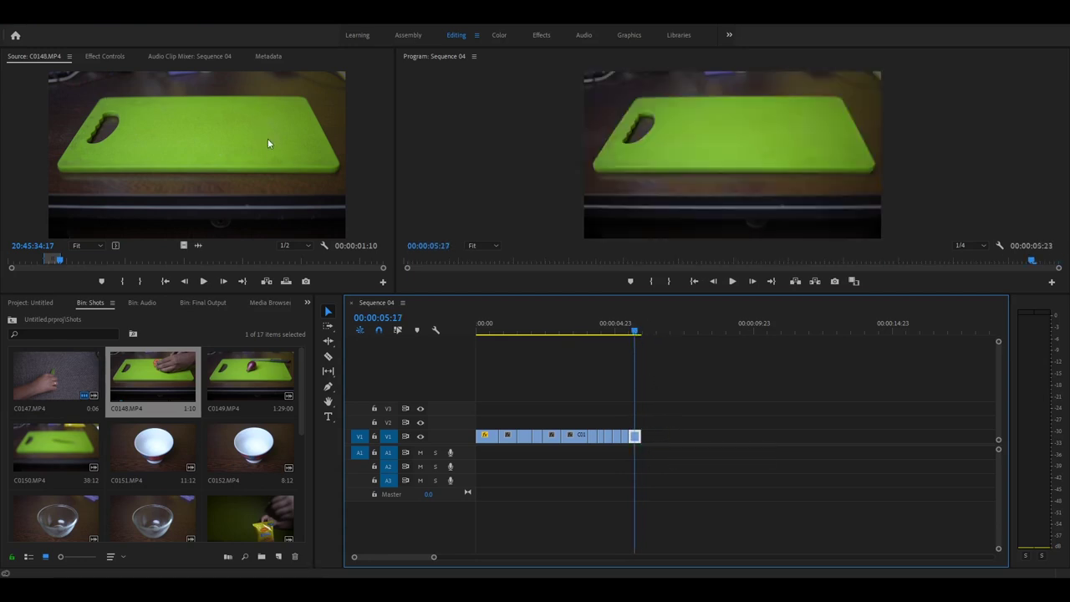
Step: Mark the section of C0148.MP4 with only the knife on the board, ending at 20:45:37:01
left_click_drag(65, 261, 73, 260)
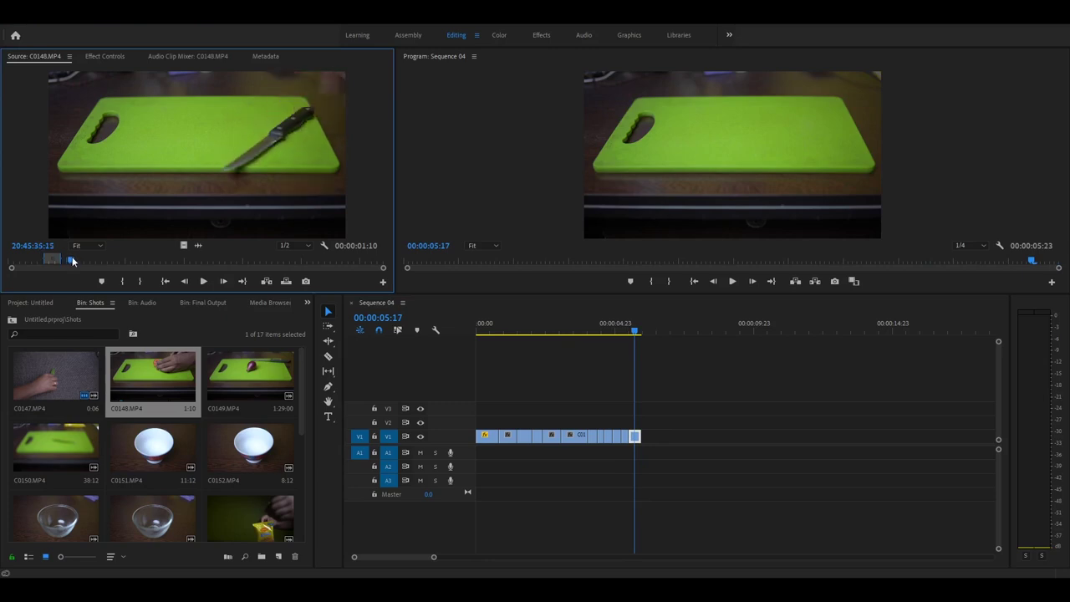
left_click_drag(76, 257, 91, 260)
key("i")
key("o")
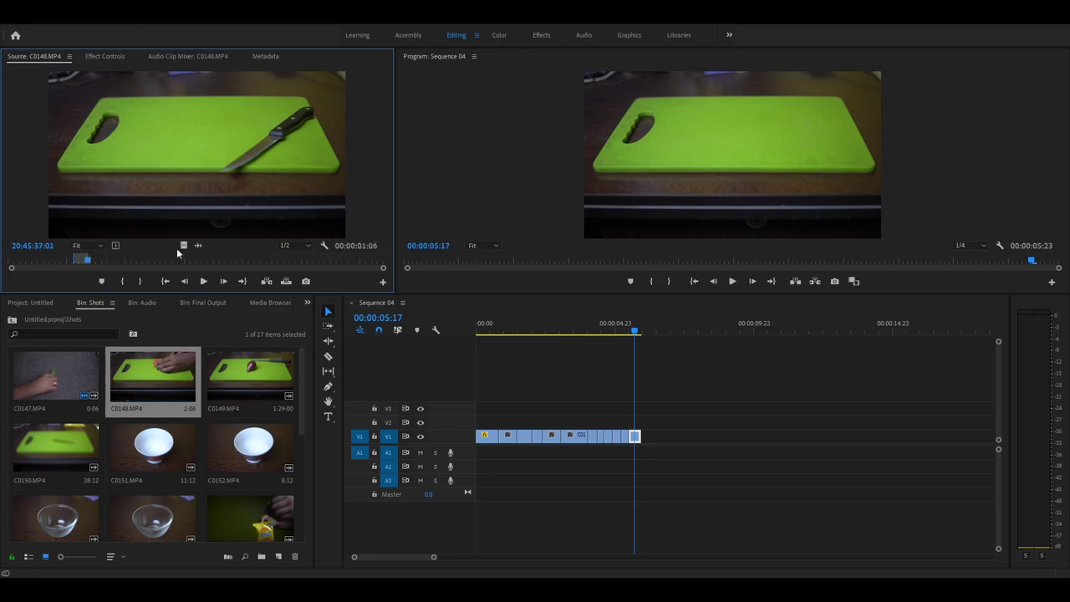
Step: Append the knife section's video to V1 scaled to the frame size and trim its end to 00:00:06:12
left_click(193, 247)
left_click(636, 341)
right_click(633, 435)
left_click(719, 449)
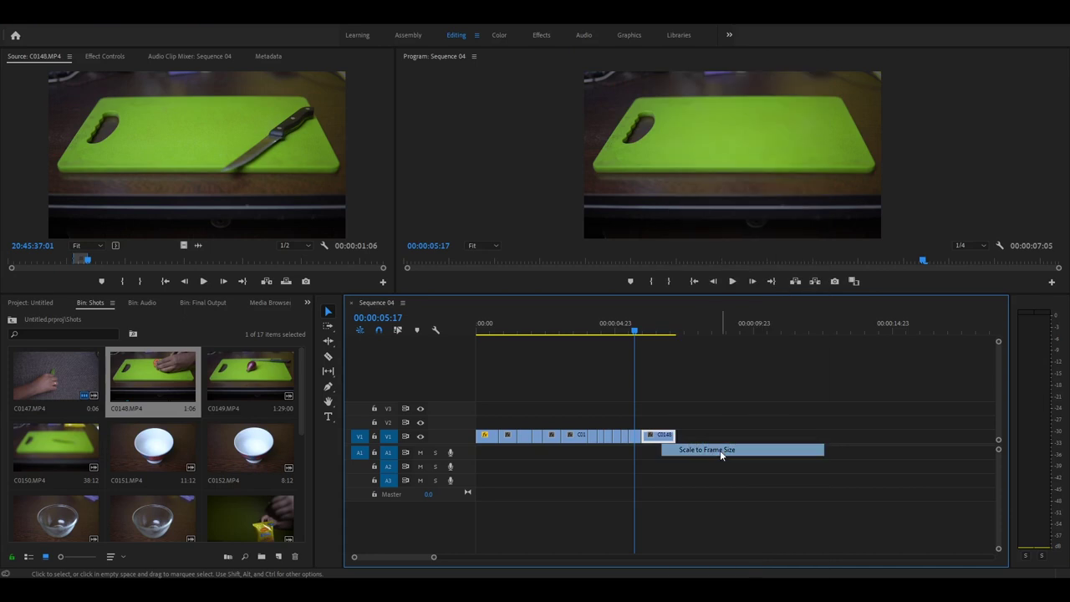
left_click_drag(636, 337, 657, 332)
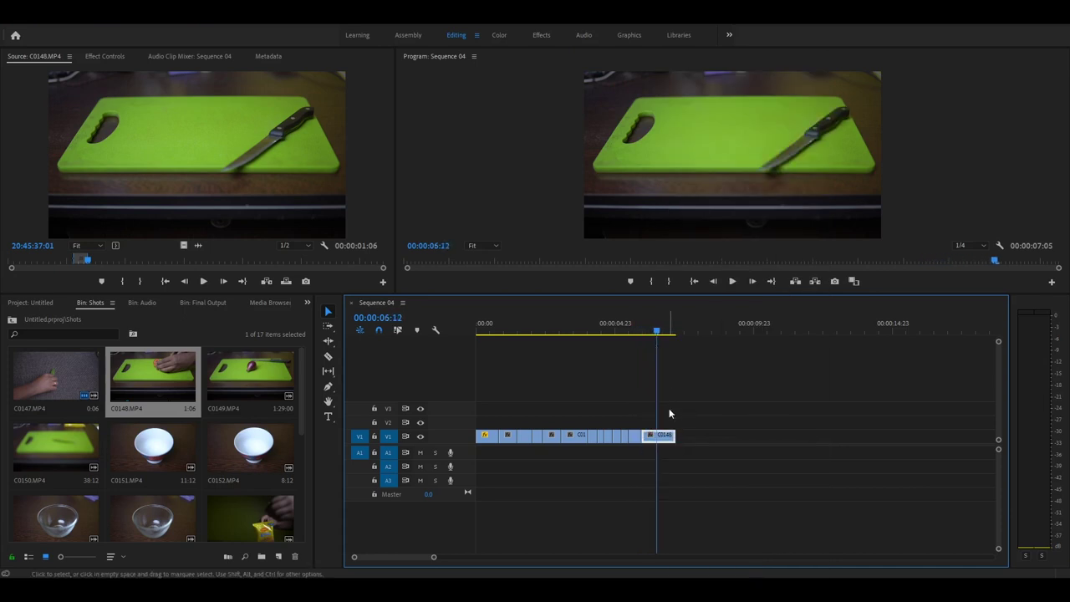
left_click_drag(678, 434, 657, 434)
Step: Append the 13-frame tomato-on-board section of C0148.MP4 ending at 20:45:39:14 to V1, scaled to the frame size
left_click(90, 261)
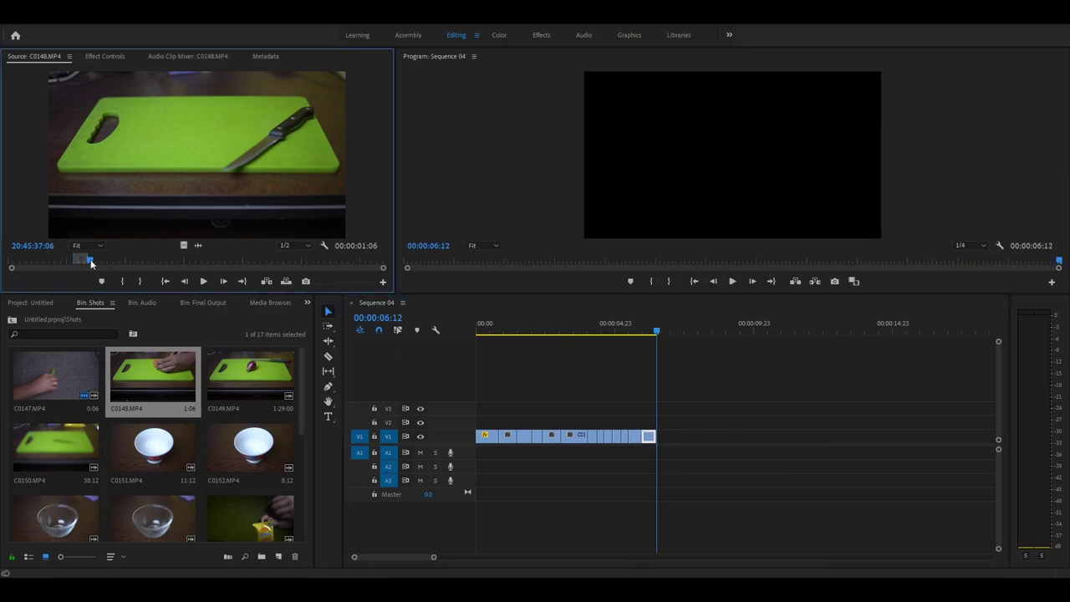
left_click_drag(92, 263, 118, 260)
key("i")
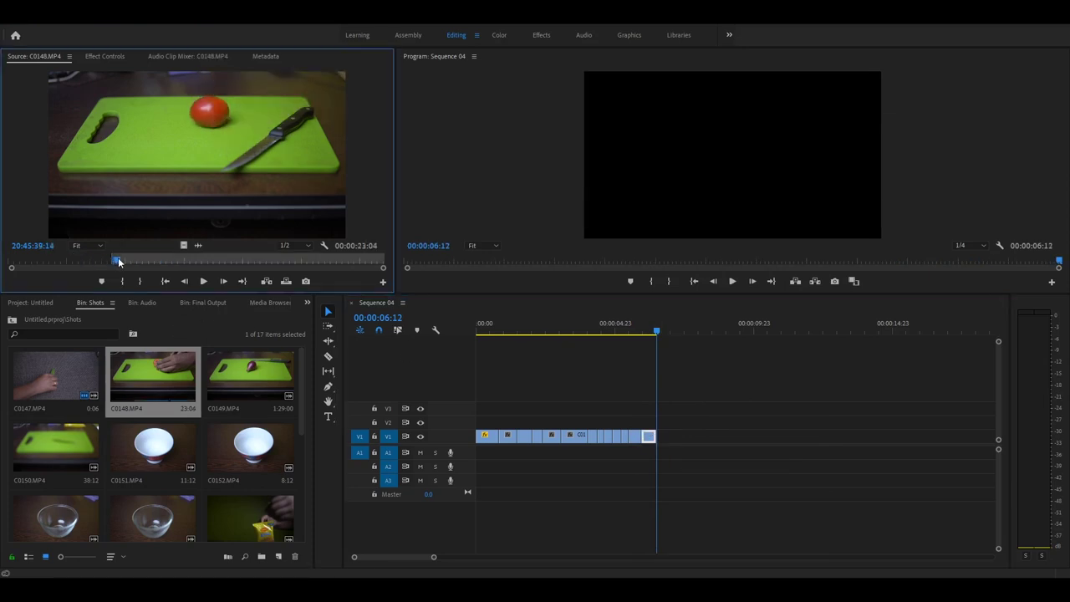
key("o")
left_click_drag(179, 244, 660, 435)
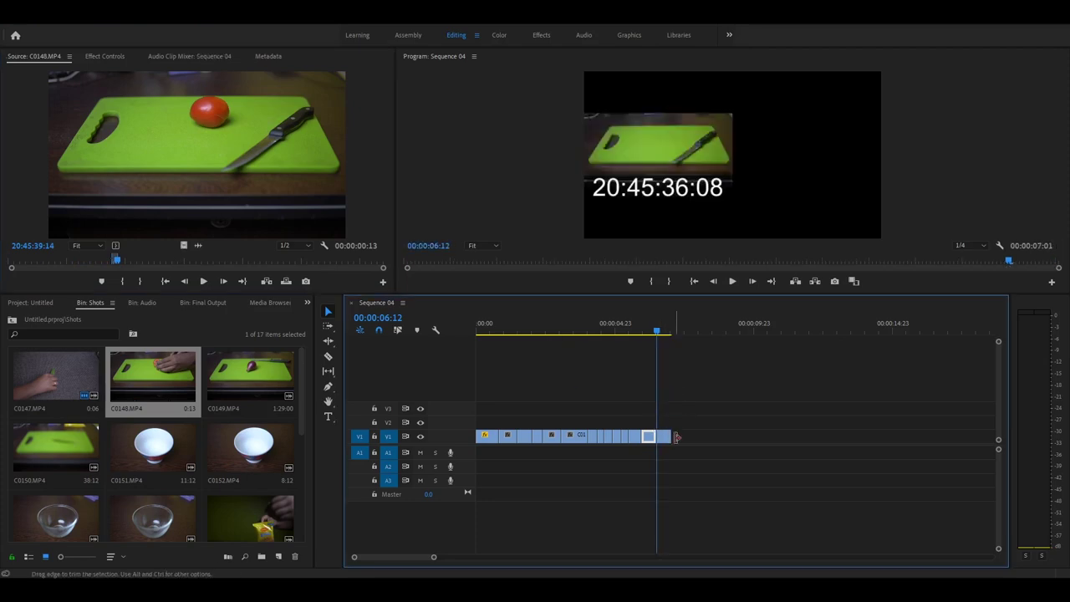
right_click(666, 440)
left_click(724, 451)
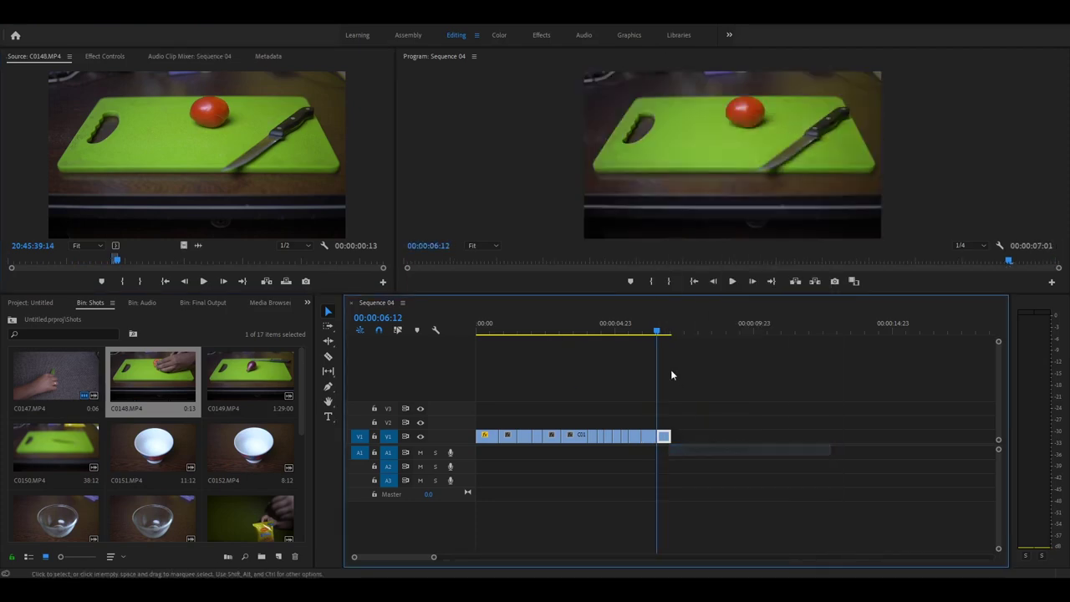
Step: Play the sequence from its start and check the ingredient clips around 00:00:04:11
left_click(666, 381)
key("Home")
key("space")
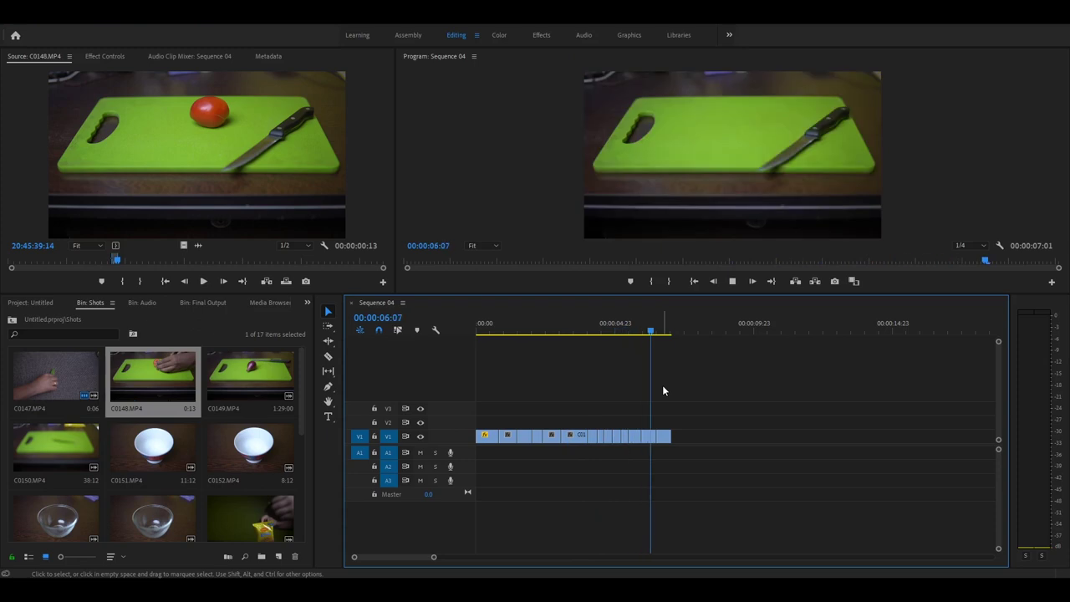
key("Home")
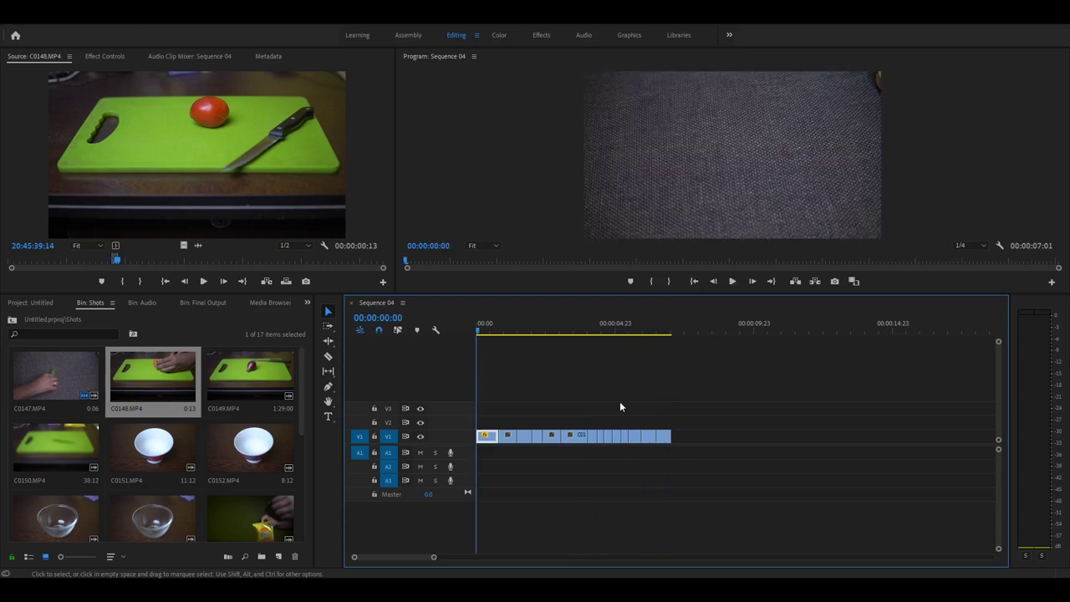
left_click_drag(571, 332, 600, 351)
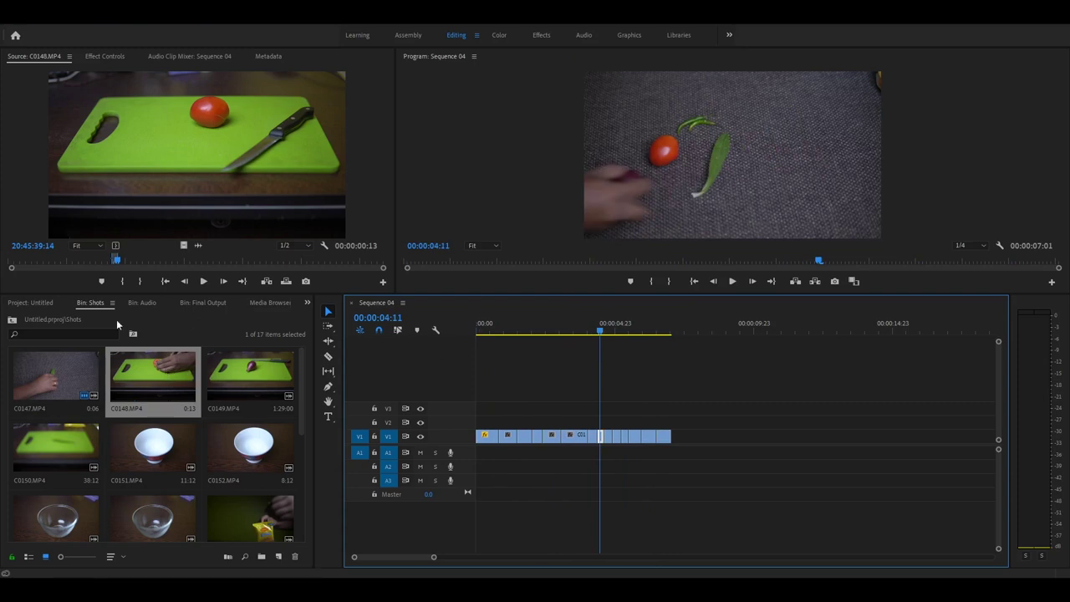
Step: Append the tomato-slicing section of C0148.MP4 from 20:45:57:01 to 20:45:57:18 to V1, scaled to the frame size
double_click(149, 376)
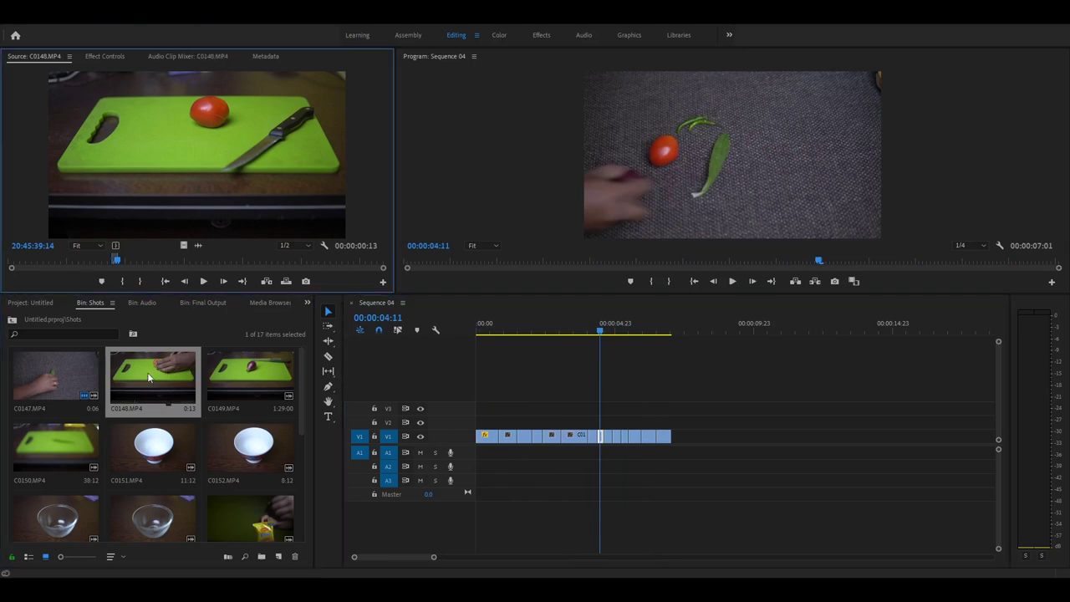
left_click(324, 260)
key("i")
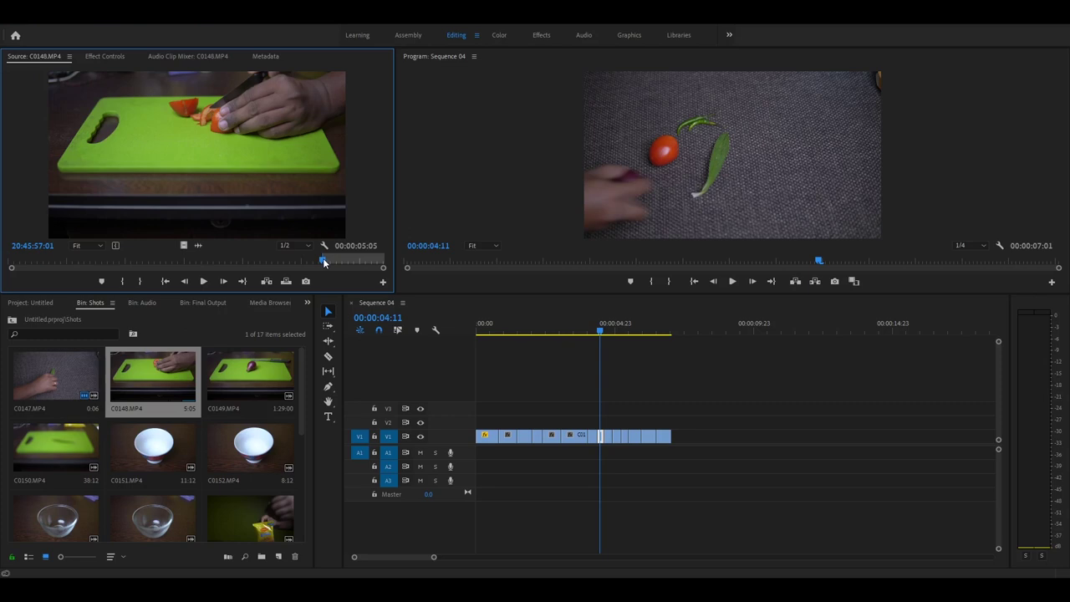
left_click_drag(325, 261, 325, 262)
key("i")
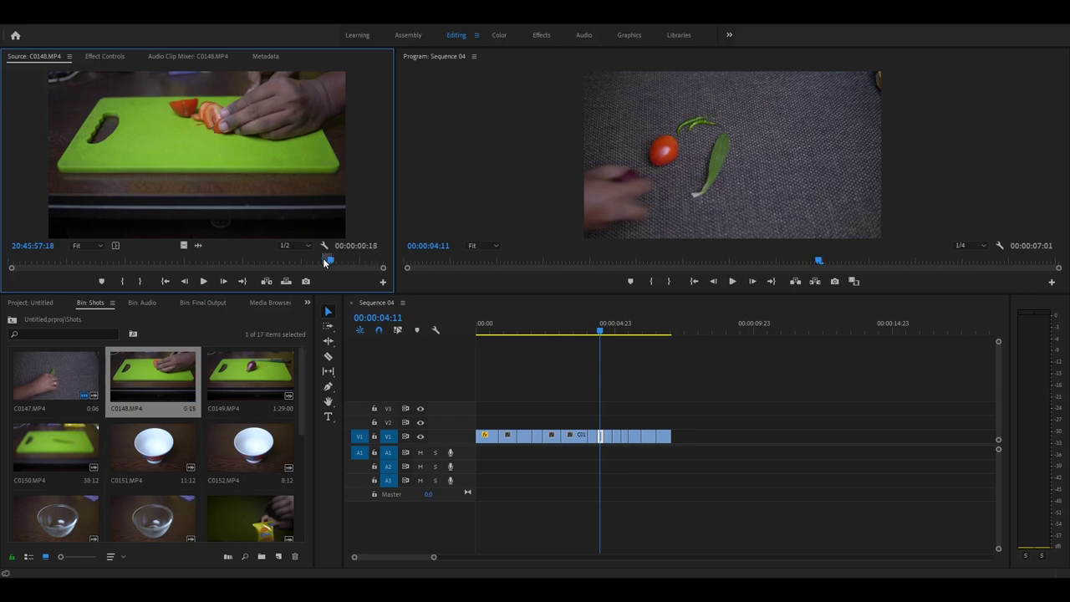
left_click_drag(184, 245, 680, 441)
right_click(680, 441)
left_click(702, 438)
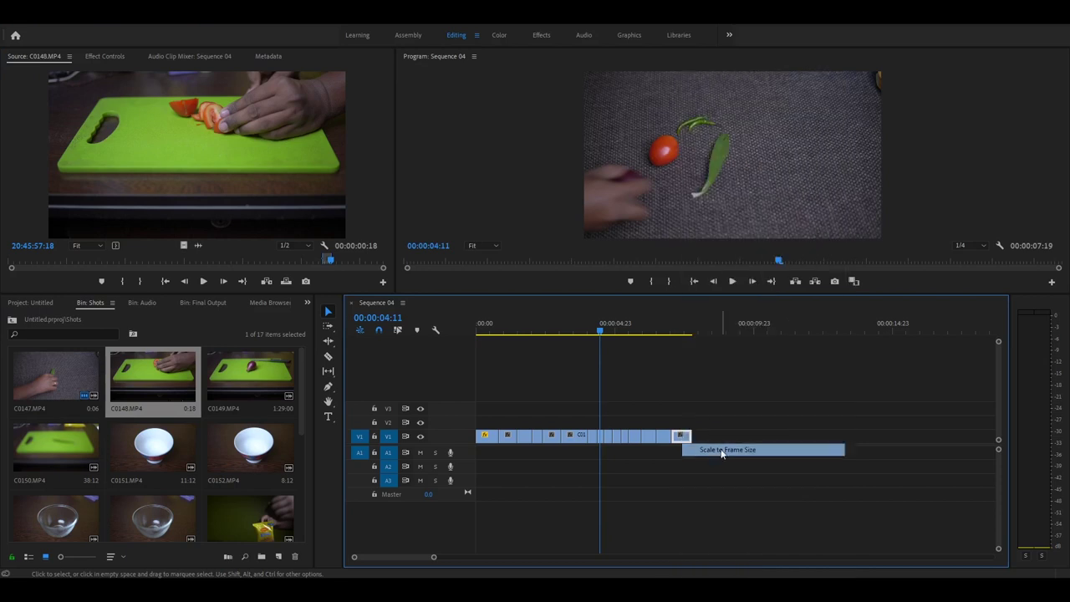
Step: Mark an eight-frame onion-slicing section in C0149.MP4 and append its video after the tomato-slicing clip on V1
double_click(244, 378)
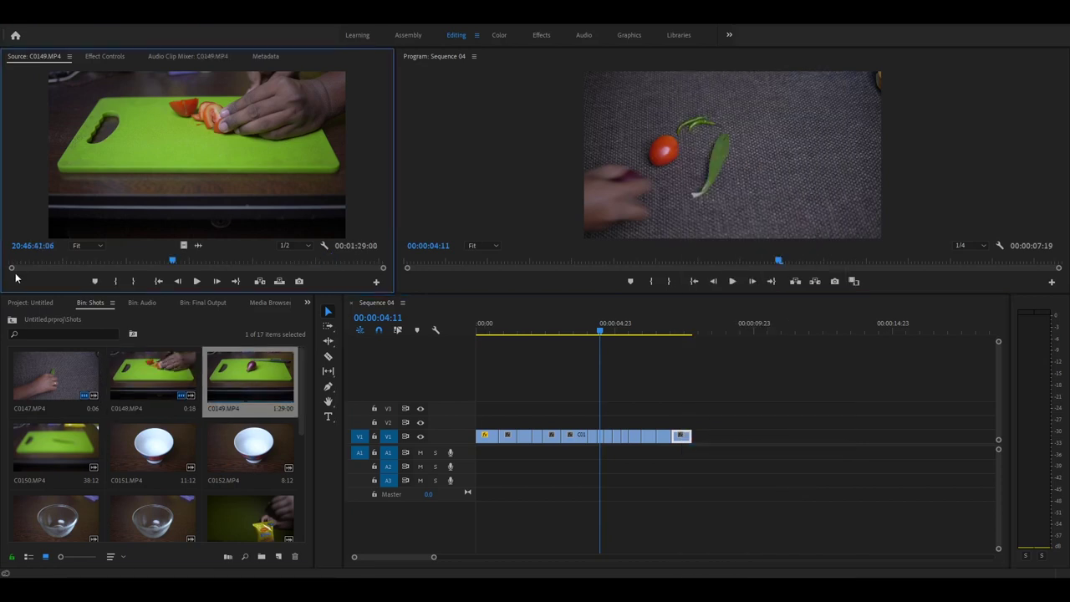
left_click_drag(48, 264, 165, 284)
key("i")
key("space")
key("i")
key("o")
left_click_drag(184, 246, 742, 436)
key("space")
key("equal")
key("equal")
Step: Append the five-frame green-vegetable cutting section of C0150.MP4 near 20:47:46:16 to the end of V1
double_click(51, 449)
left_click_drag(164, 261, 744, 436)
key("i")
key("o")
key("space")
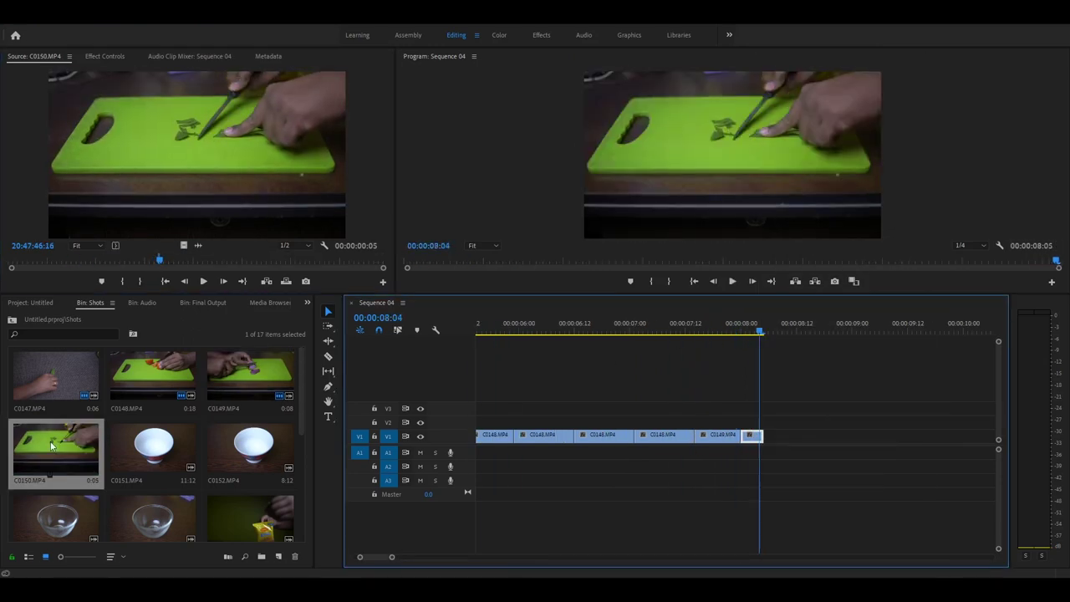
Step: Append a five-frame green-vegetable chopping section of C0149.MP4 as video to V1 and play the sequence from its start
double_click(266, 357)
left_click_drag(250, 260, 318, 260)
key("i")
key("o")
left_click_drag(184, 246, 766, 437)
key("minus")
key("minus")
key("Home")
key("space")
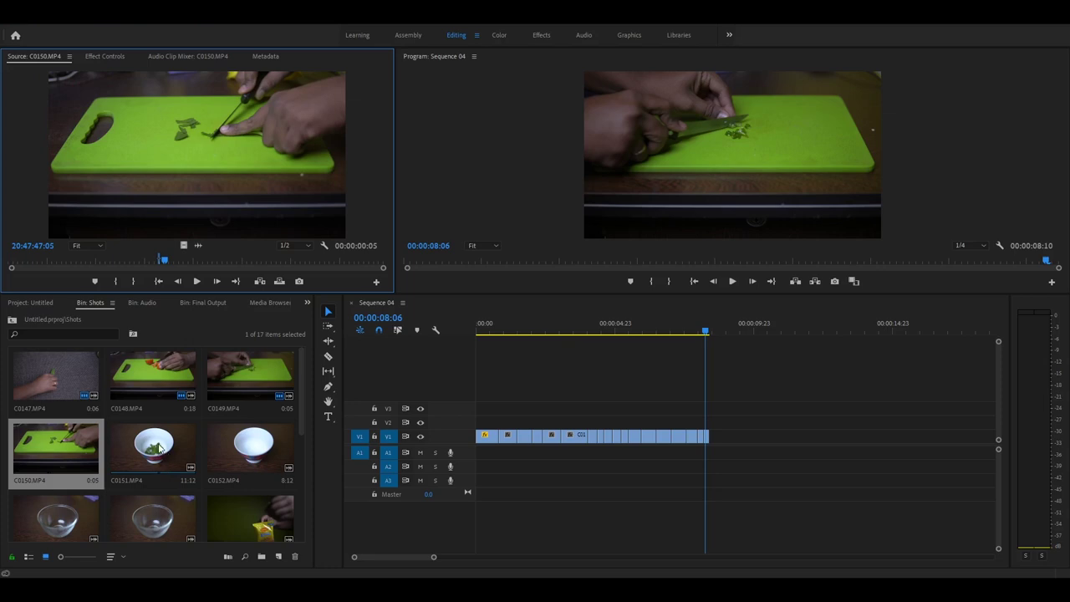
Step: Open C0151.MP4 as the source and mark a six-frame section of greens dropping into the bowl from 20:48:15:18
double_click(159, 449)
left_click_drag(9, 264, 207, 265)
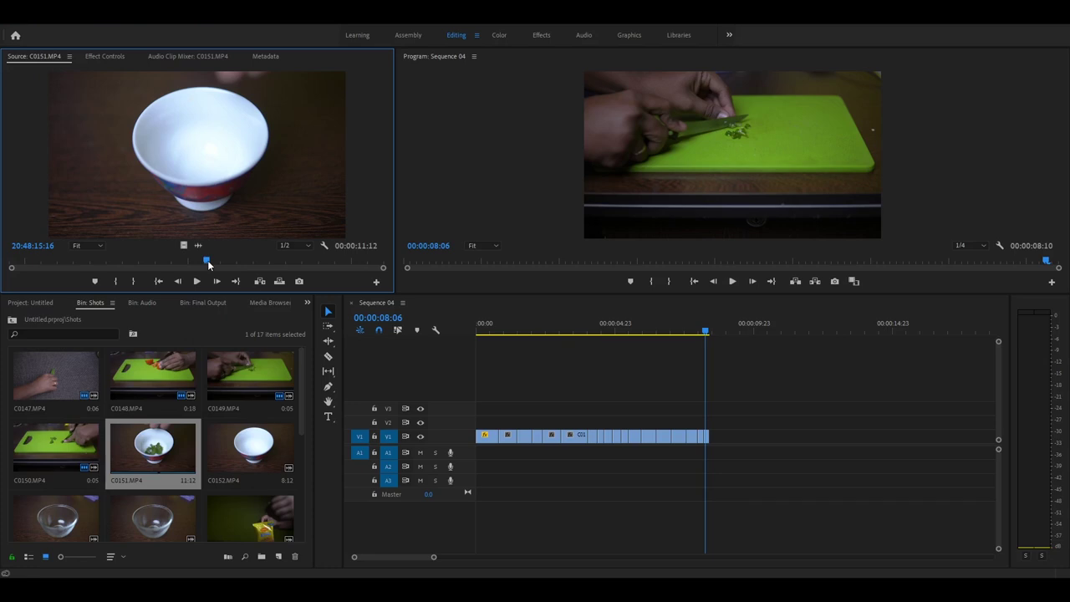
mouse_move(208, 265)
left_mouse_down()
mouse_move(217, 262)
mouse_move(209, 265)
left_mouse_up()
key("i")
key("o")
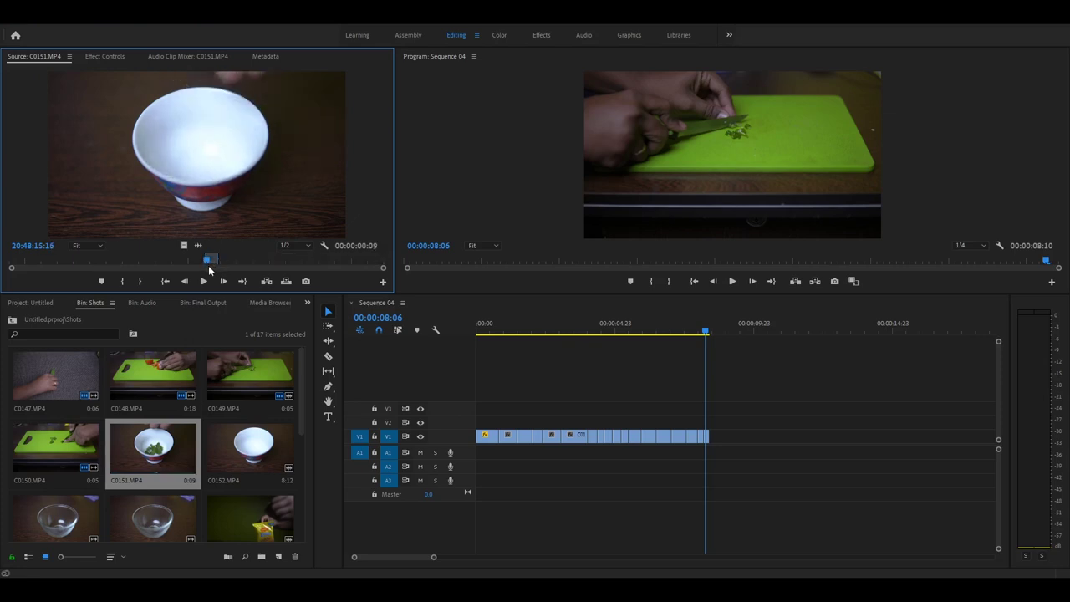
key("Right")
key("Right")
key("i")
Step: Append the greens-in-bowl video to V1, scale it to the frame size and preview it at 00:00:08:13
left_click_drag(184, 244, 722, 443)
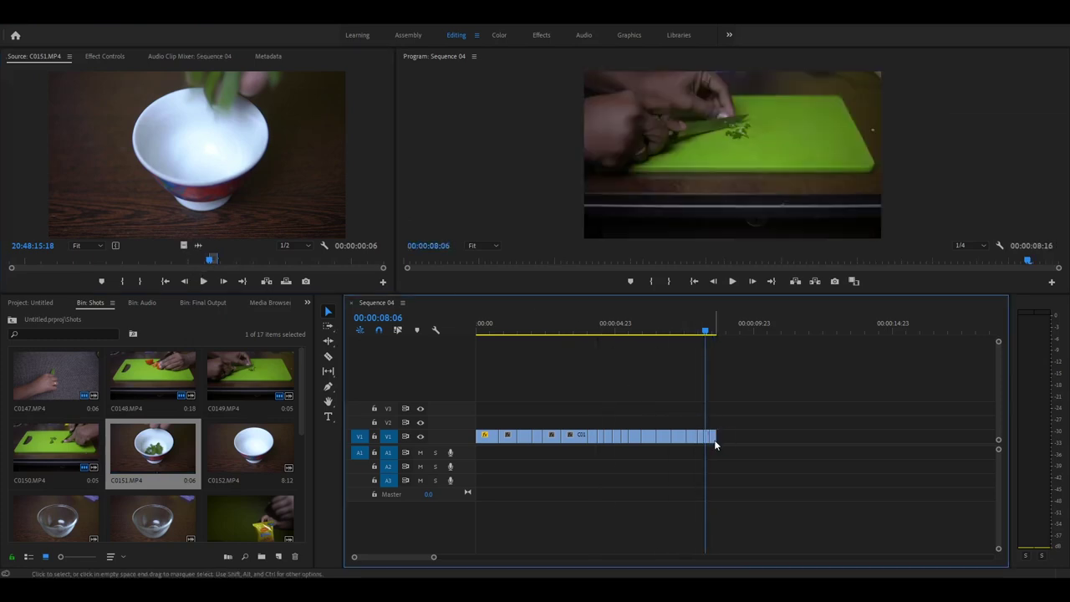
right_click(714, 442)
left_click(761, 450)
key("=")
left_click_drag(745, 331, 768, 338)
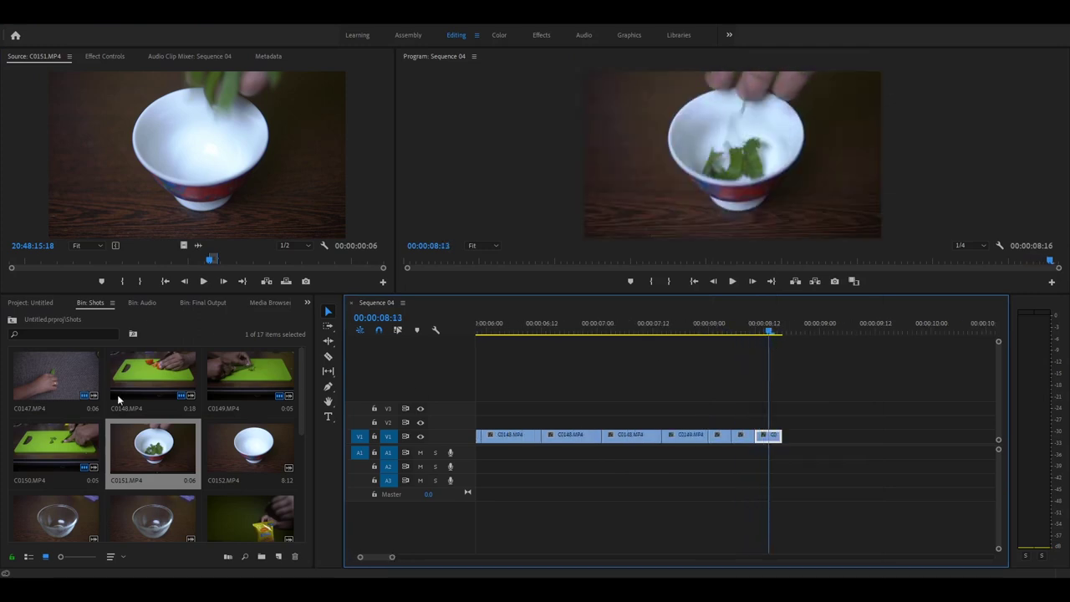
Step: Open C0152.MP4 as the source clip
double_click(240, 456)
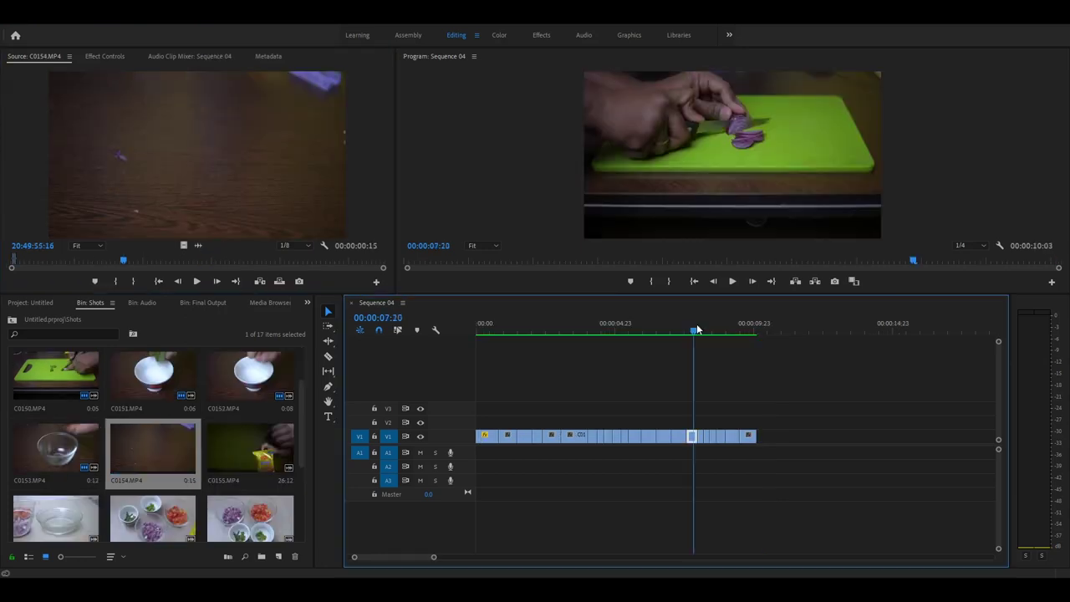
Step: Scrub through the chopping and bowl clips, and play the sequence to its end from the knife clip
left_click_drag(697, 330, 719, 330)
key("space")
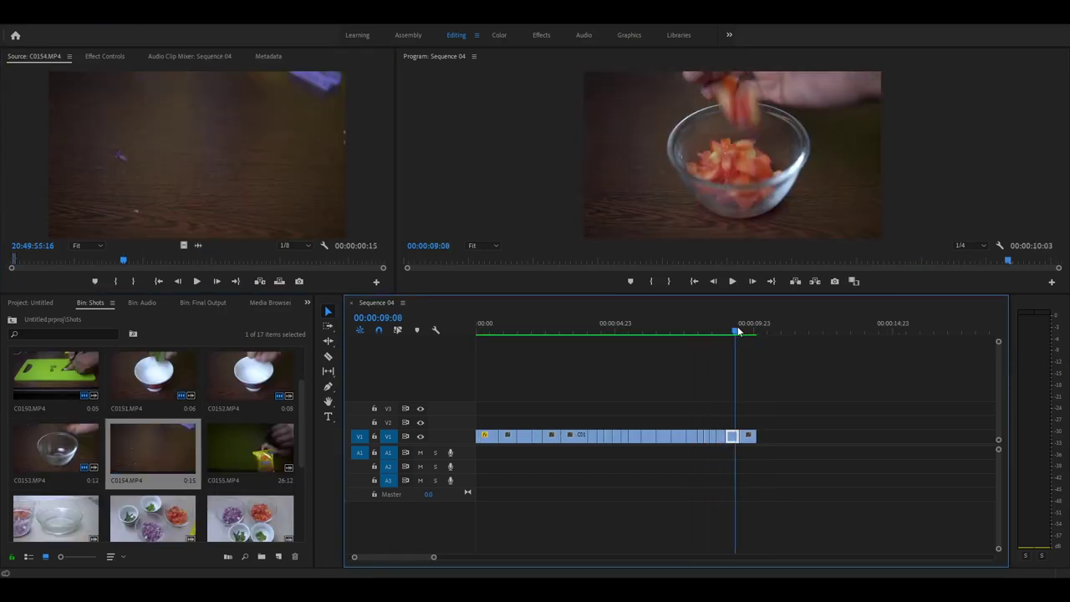
left_click(694, 335)
left_click_drag(695, 334, 643, 335)
key("space")
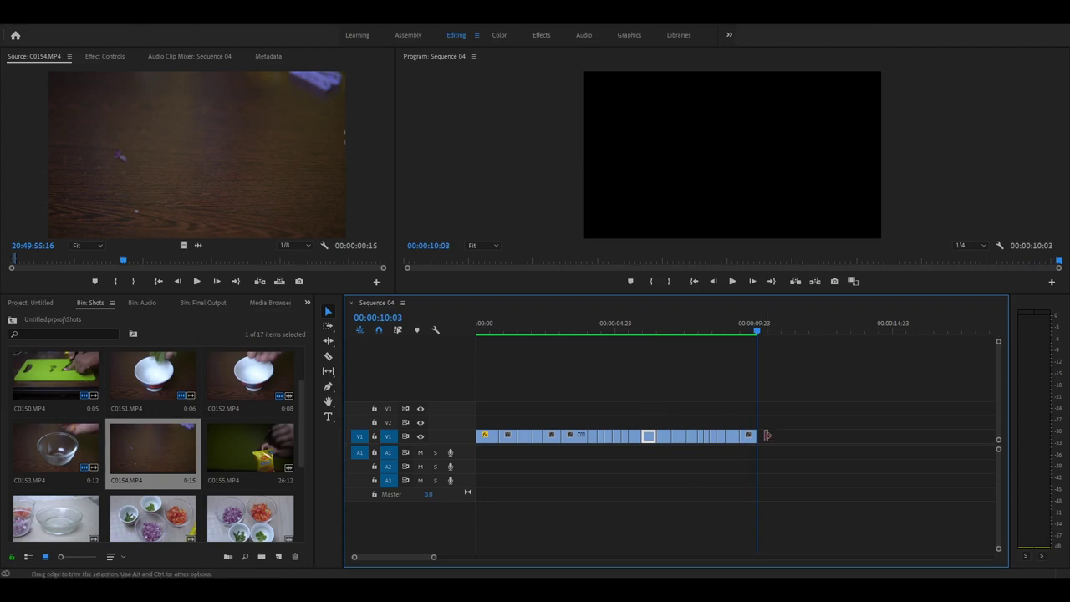
Step: Play C0158.MP4 in the Source monitor from its In point at 20:52:03:12 to review the bowls shot
left_click(837, 387)
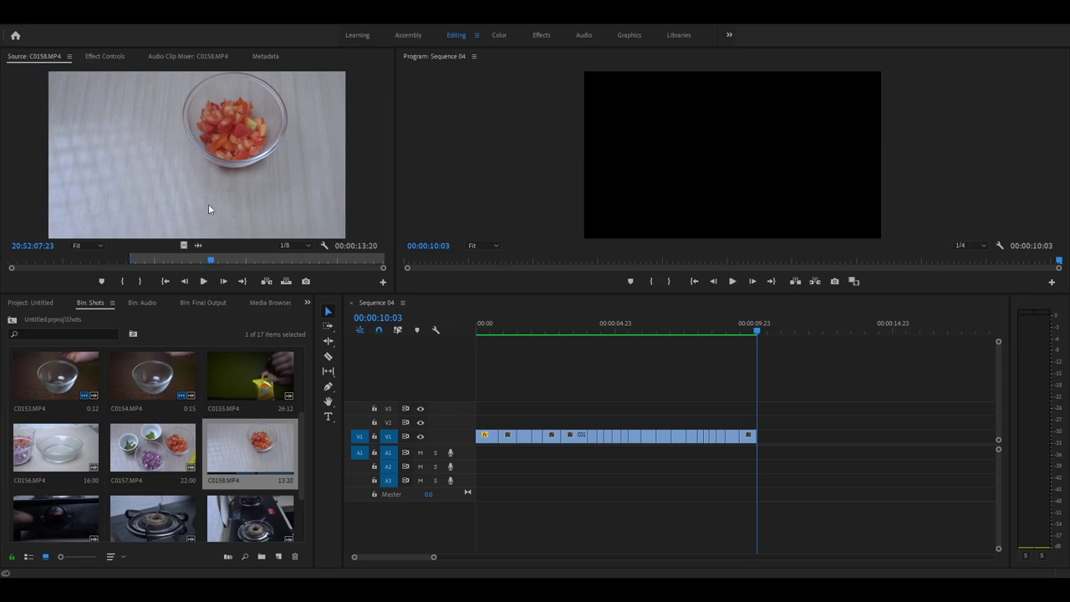
left_click(130, 261)
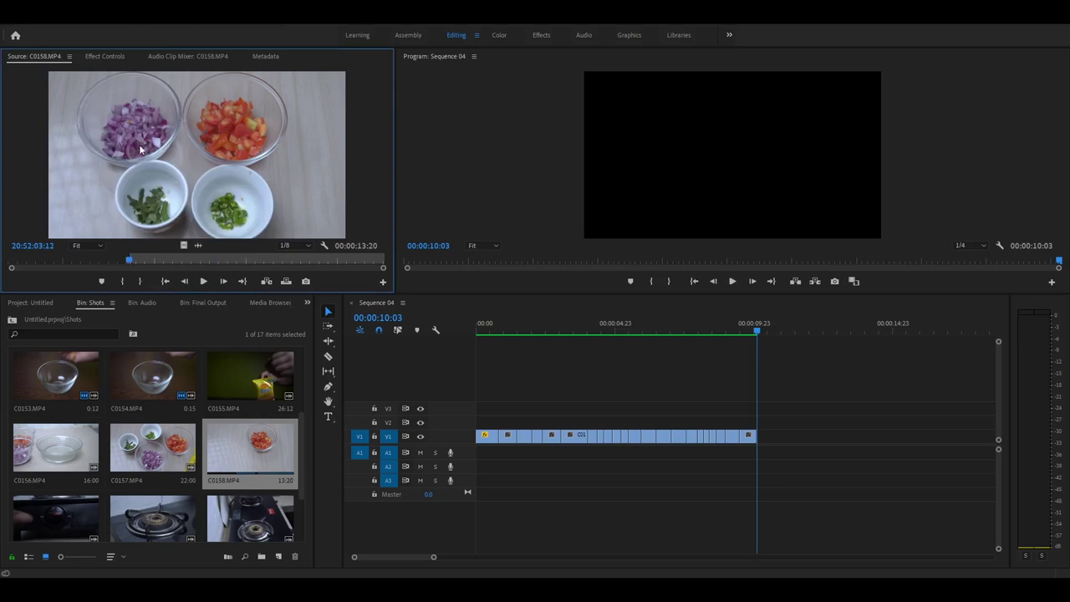
left_click(203, 282)
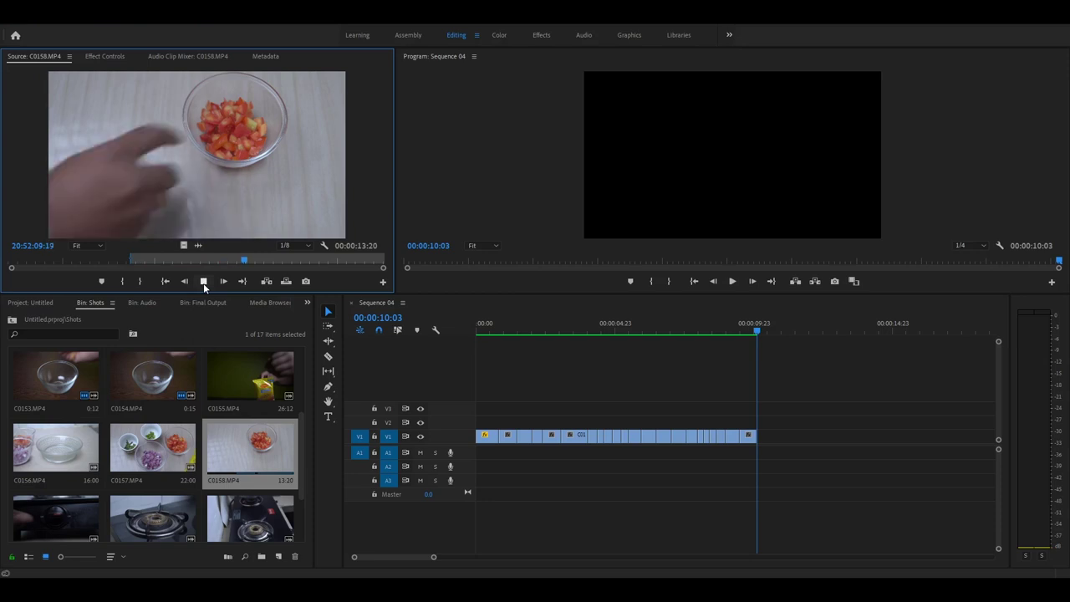
left_click(203, 282)
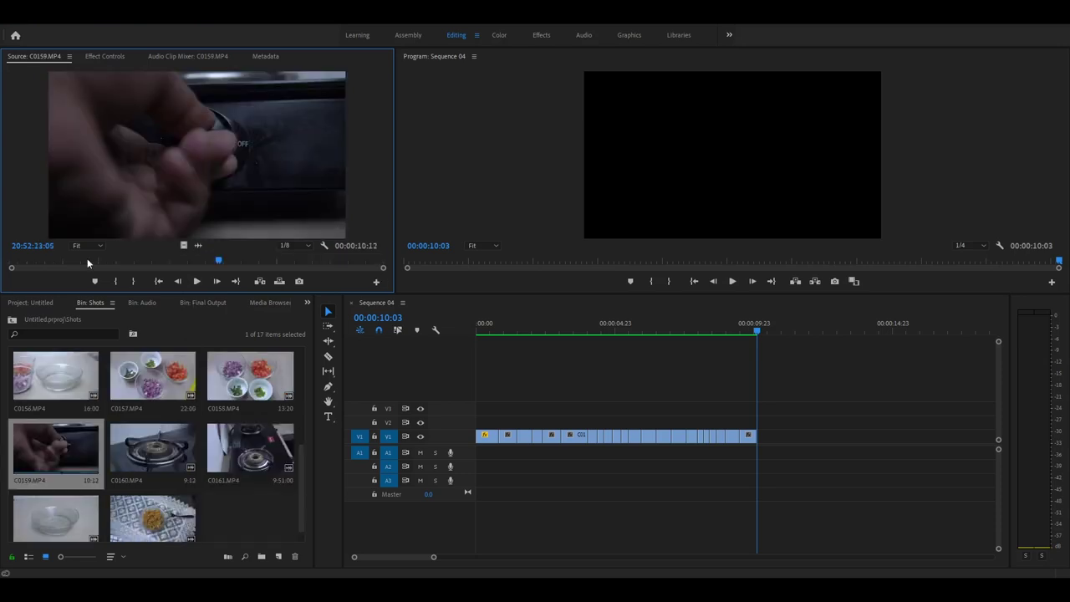
Step: Scrub through the stove knob, burner and pan footage in C0159.MP4, C0160.MP4 and C0161.MP4
left_click_drag(87, 262, 229, 249)
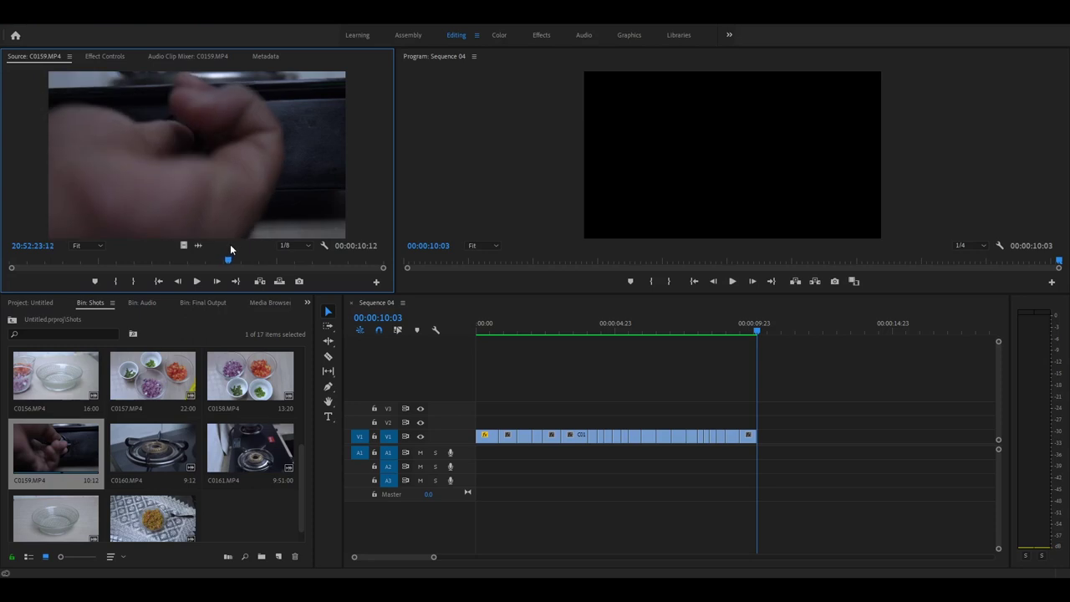
double_click(163, 452)
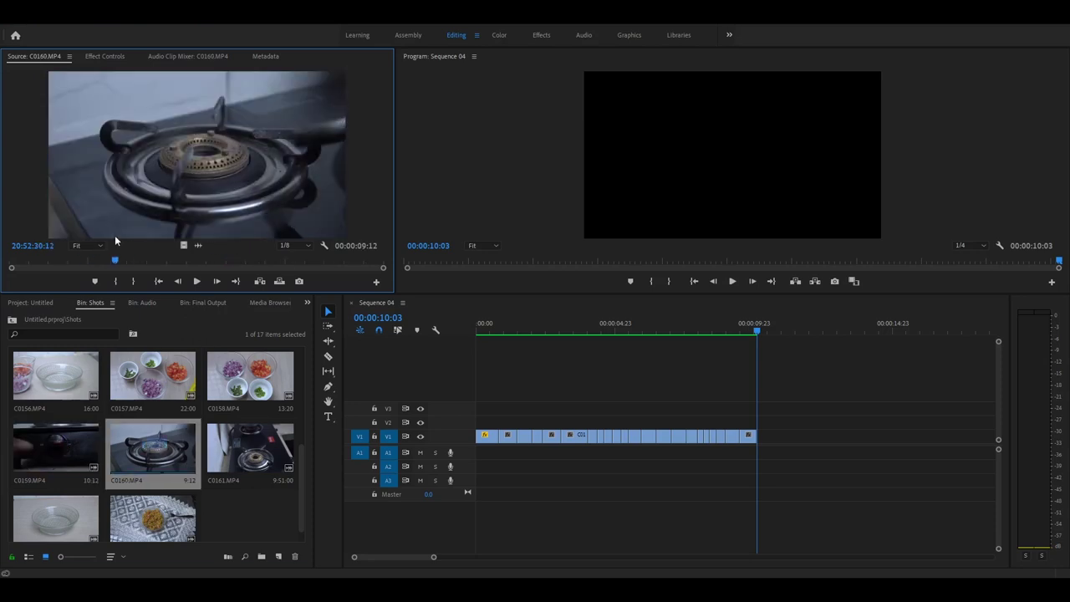
left_click_drag(149, 234, 239, 221)
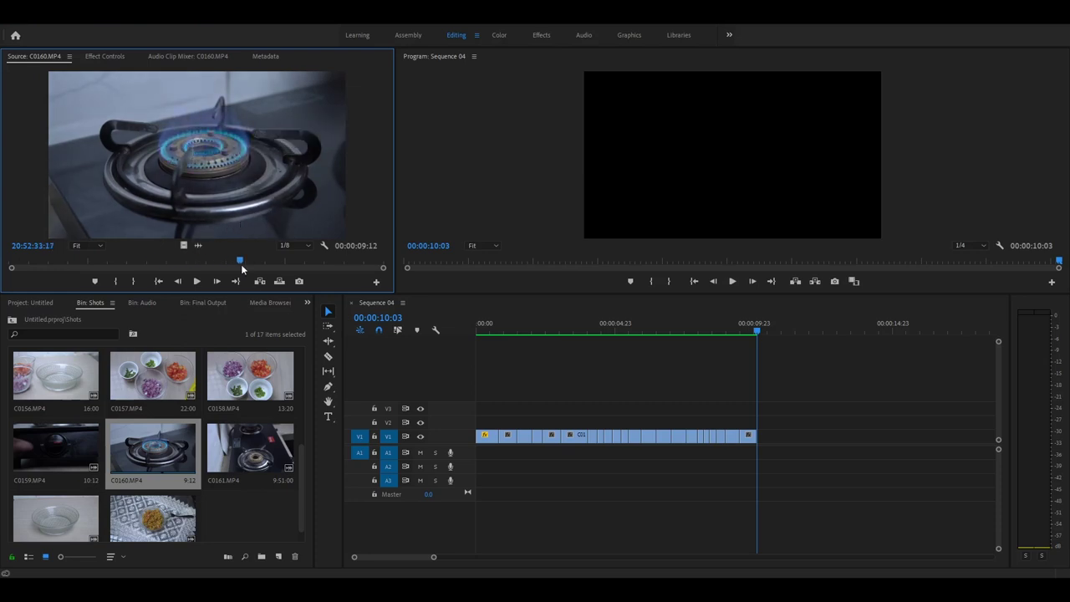
double_click(250, 448)
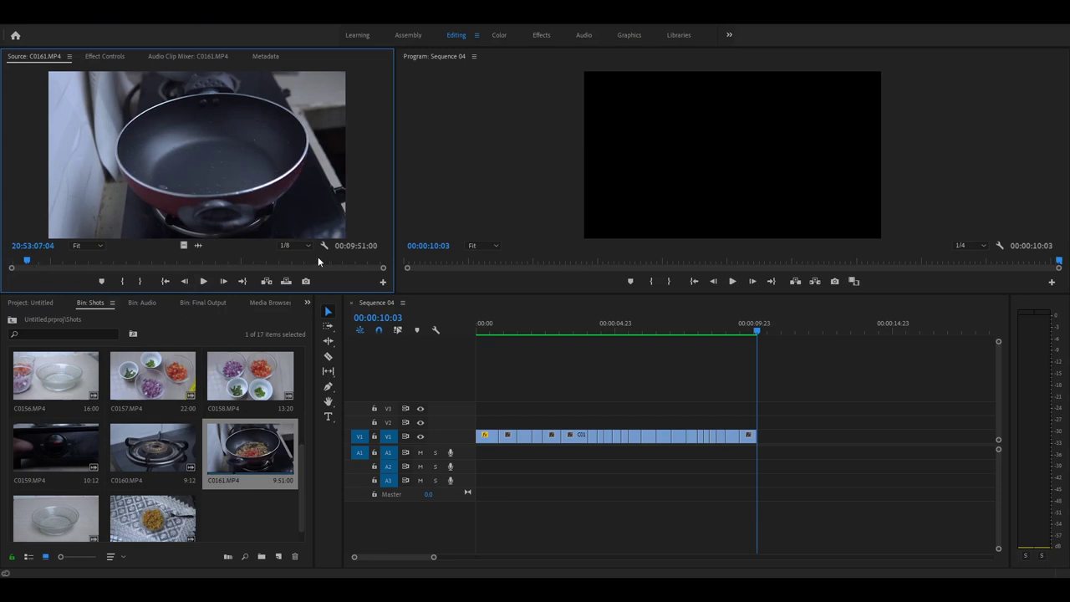
left_click_drag(43, 264, 81, 263)
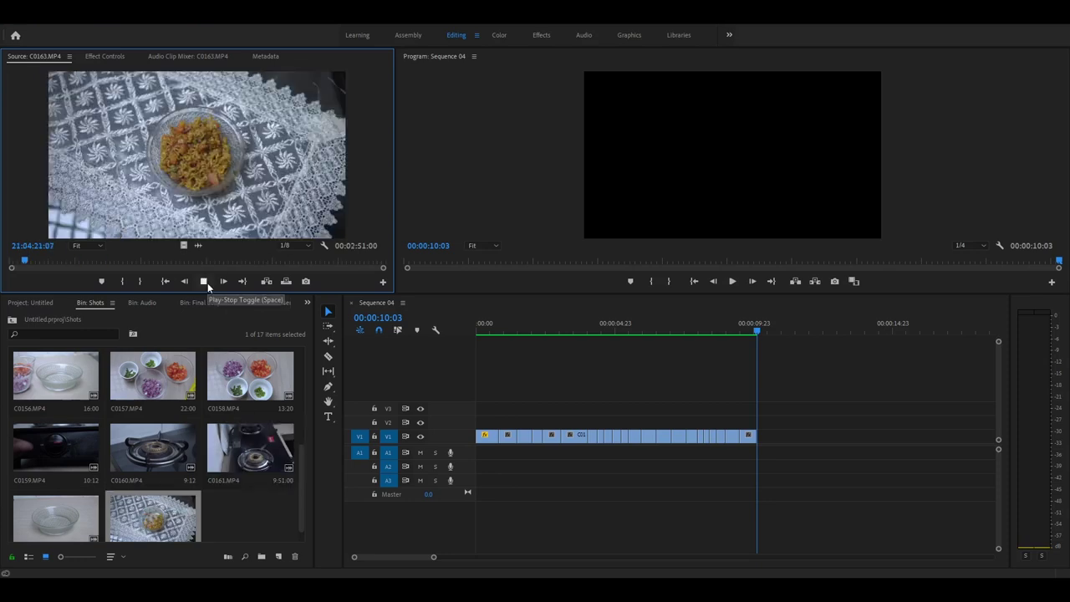
Step: Mark an 11-frame section of C0163.MP4 ending at 21:04:18:09 and place its video on V1 at 00:00:11:09
left_click(206, 282)
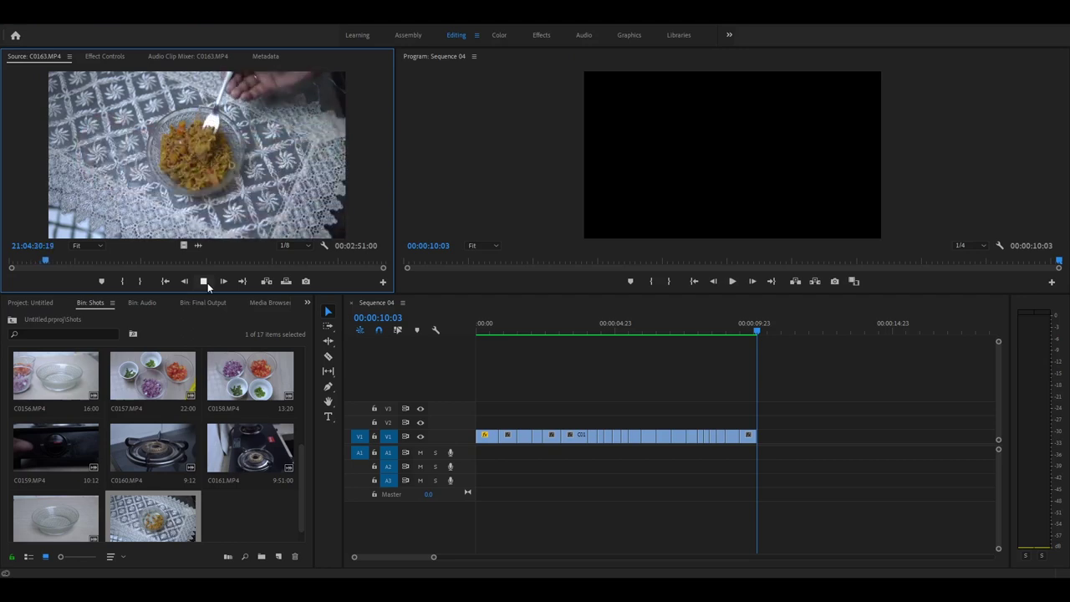
left_click(207, 282)
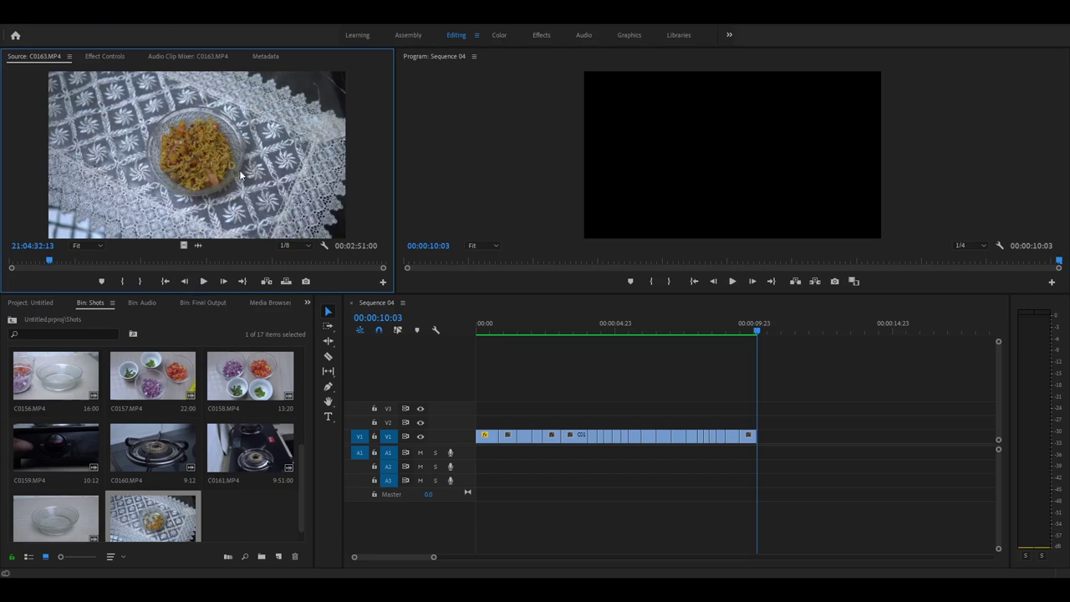
left_click_drag(35, 261, 1, 264)
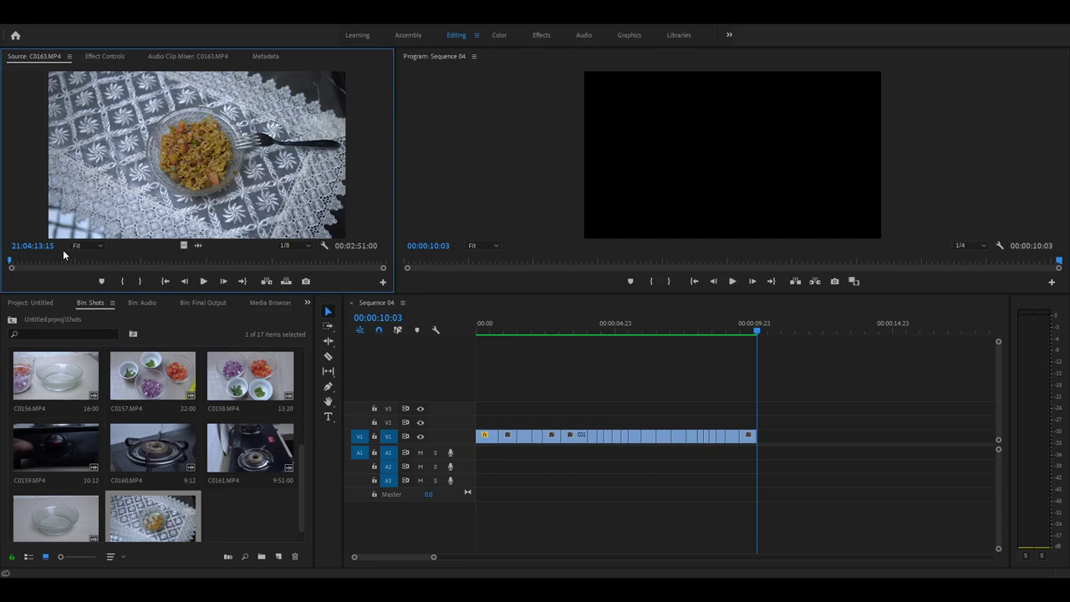
key("i")
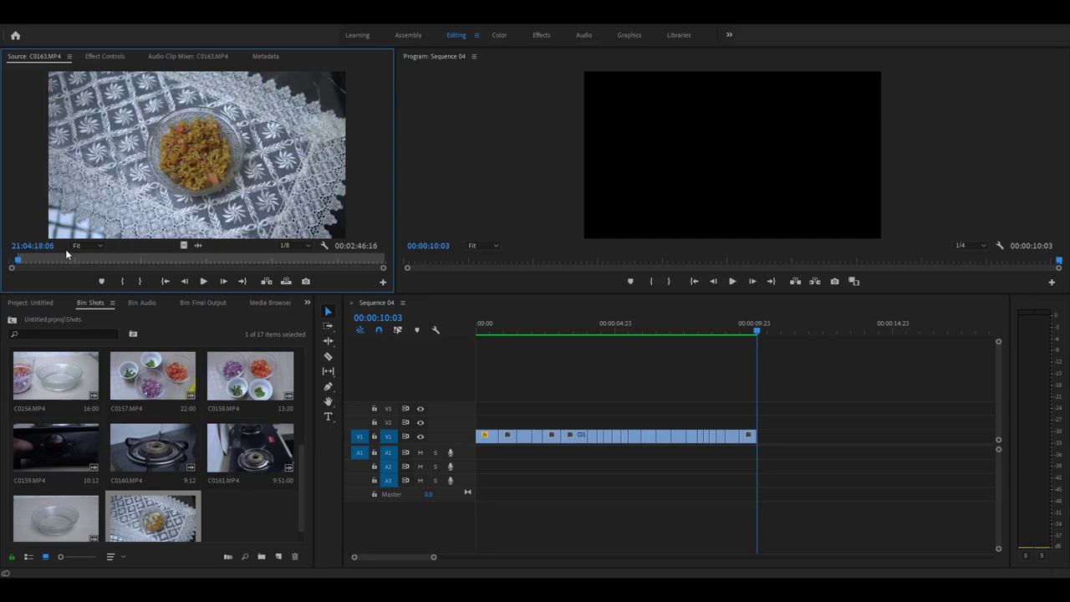
key("o")
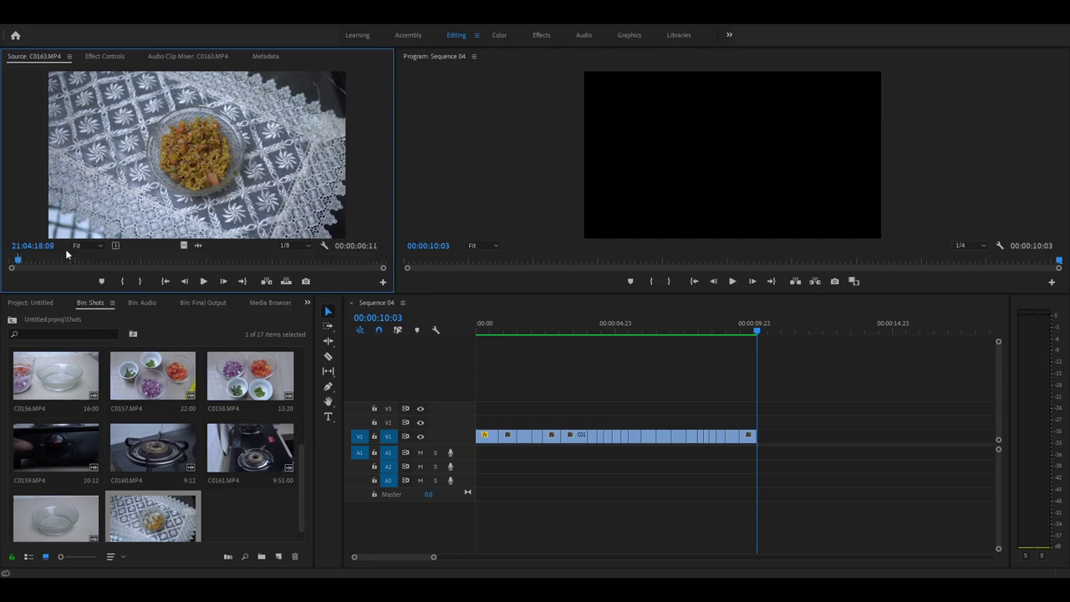
left_click_drag(543, 277, 797, 435)
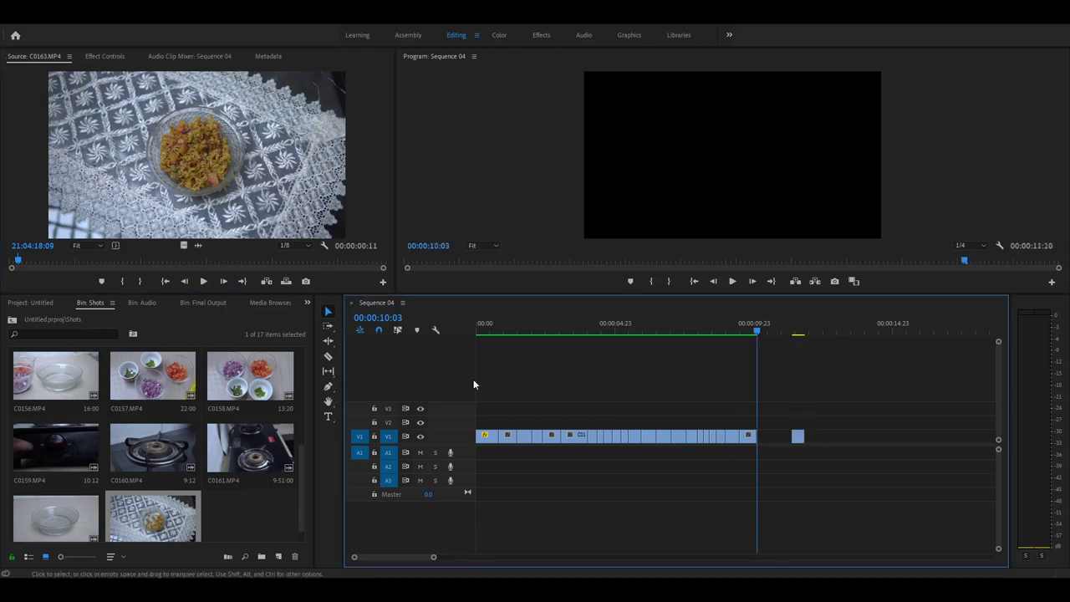
Step: Mark an 11-frame section of C0163.MP4 from 21:04:34:10 to 21:04:34:20 and append its video to the noodle bowl clip on V1
left_click_drag(21, 260, 56, 261)
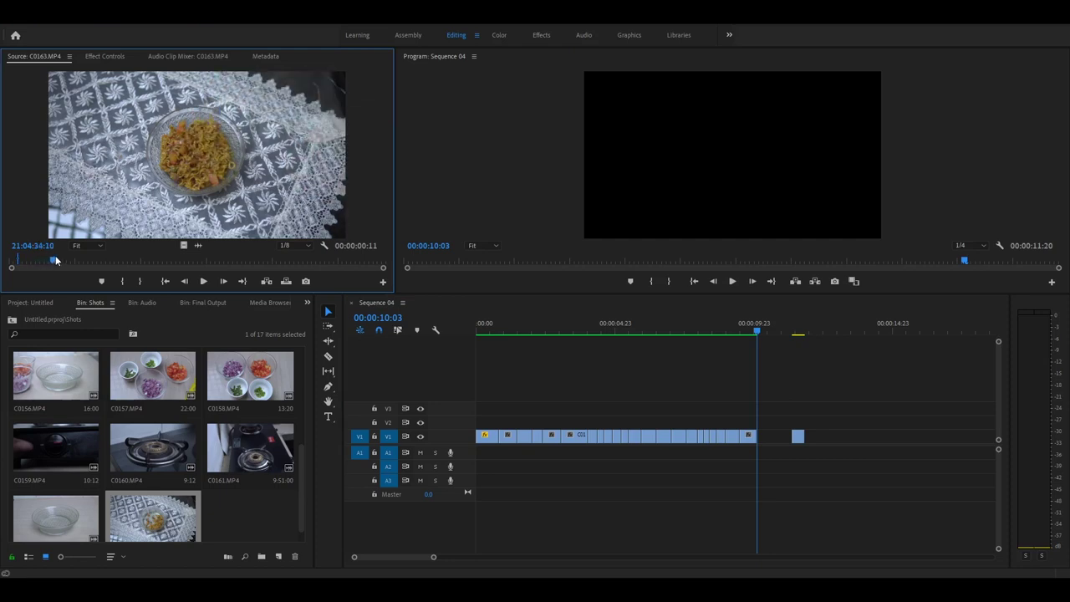
key("i")
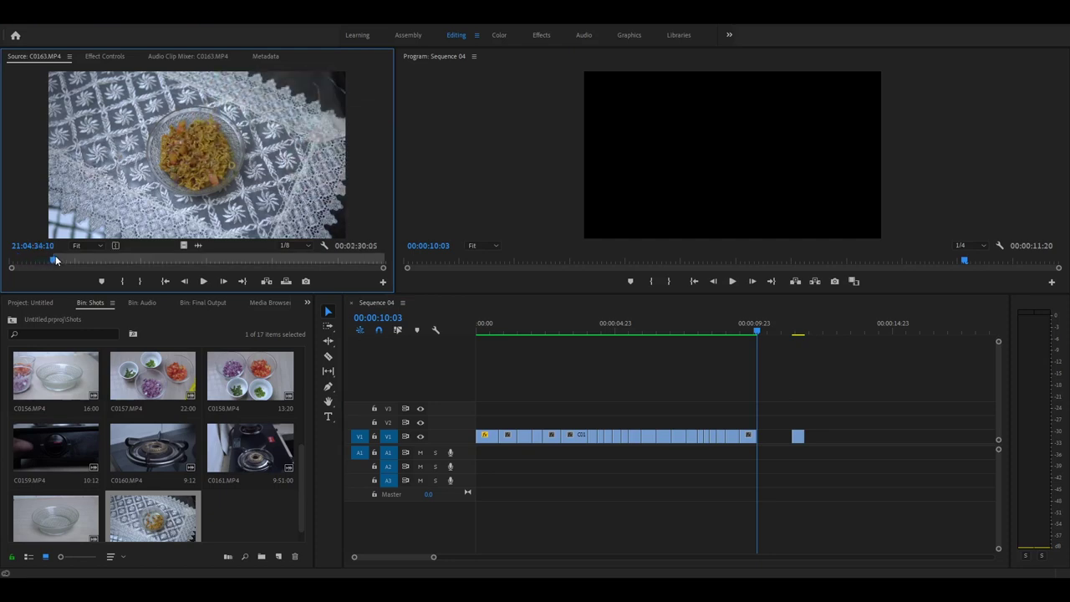
key("Right")
key("Right")
key("Right")
key("o")
left_click_drag(183, 245, 810, 435)
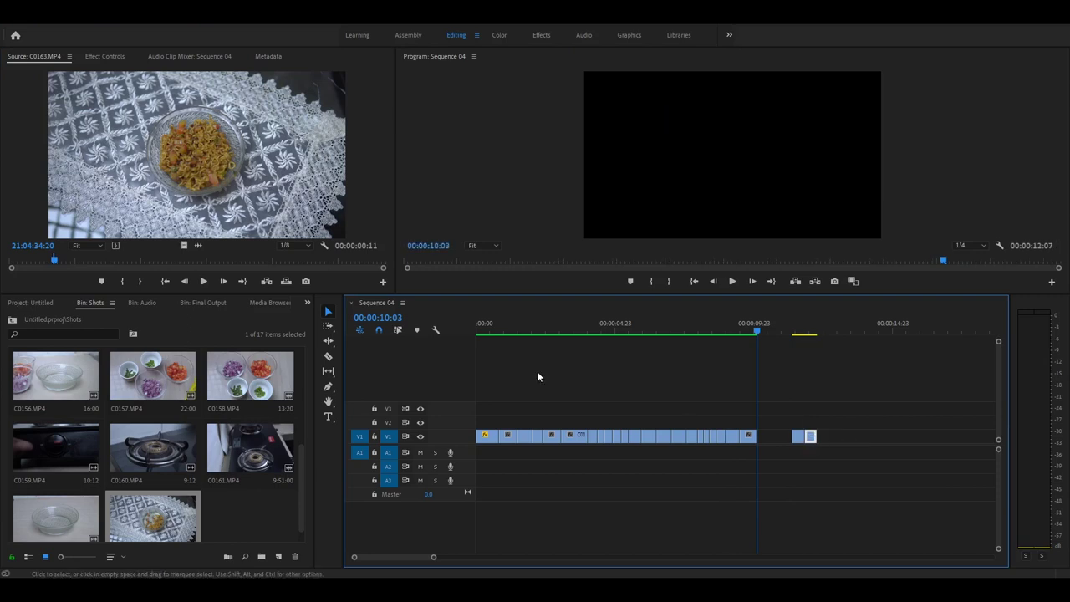
Step: Mark a 13-frame section of C0163.MP4 from 21:04:42:01 to 21:04:42:13 and append its video on V1
left_click(66, 260)
left_click_drag(68, 260, 71, 260)
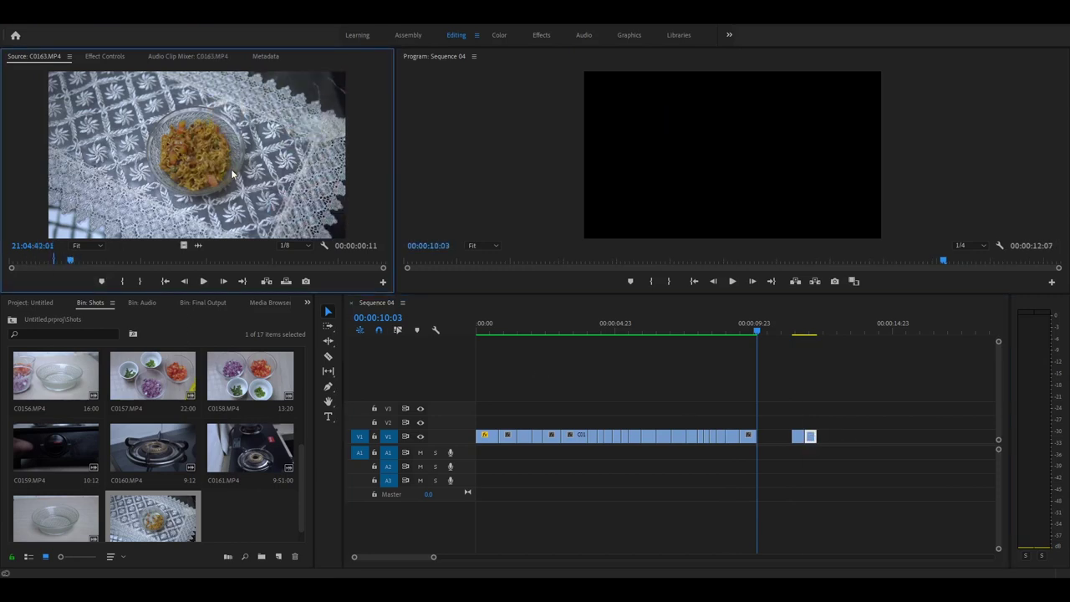
key("i")
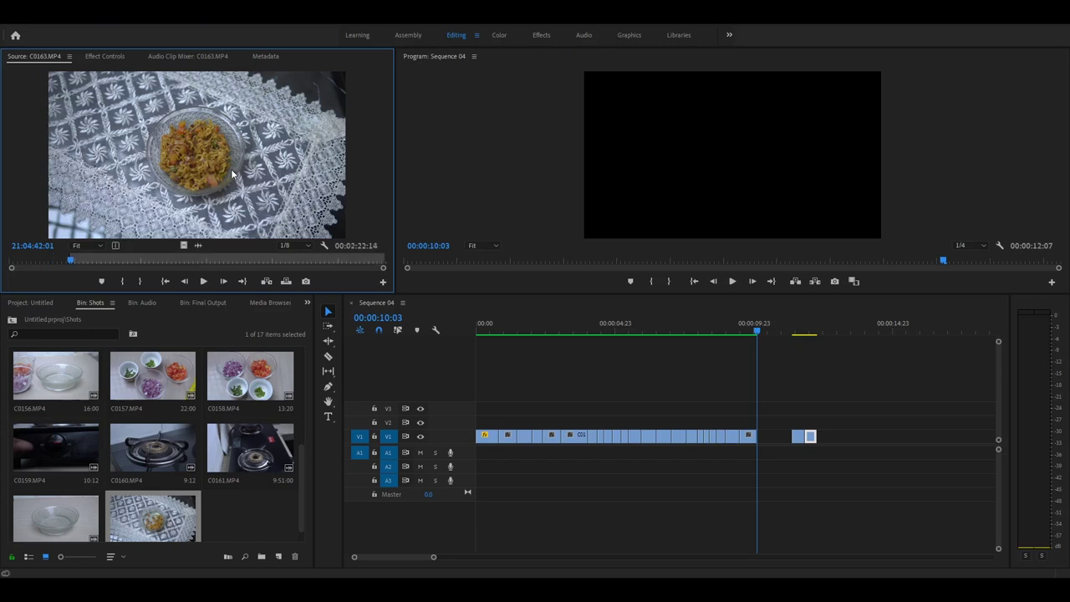
key("space")
key("space")
key("o")
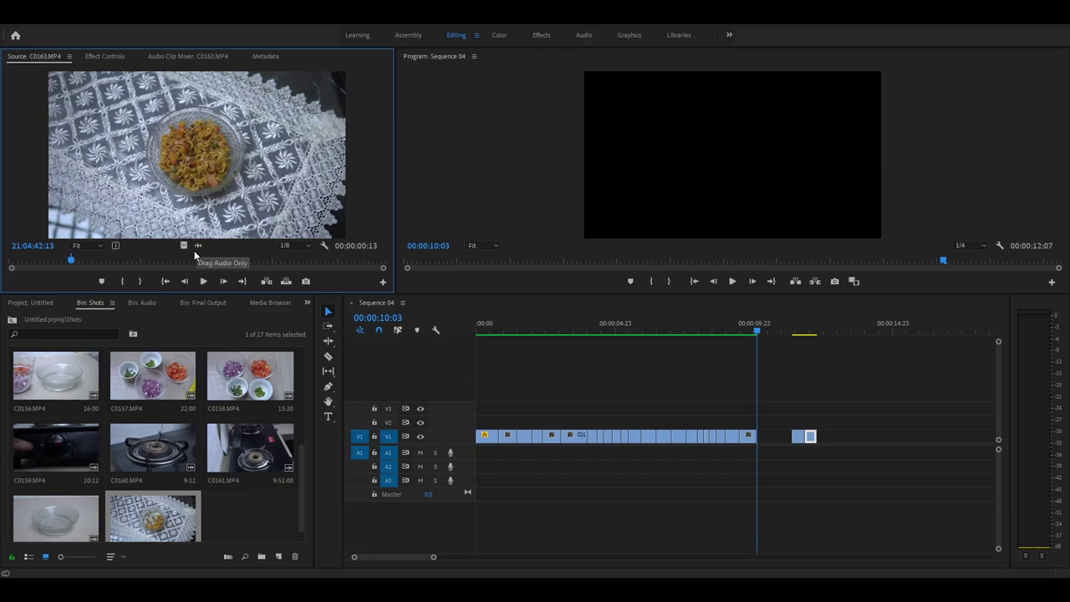
left_click_drag(187, 245, 806, 434)
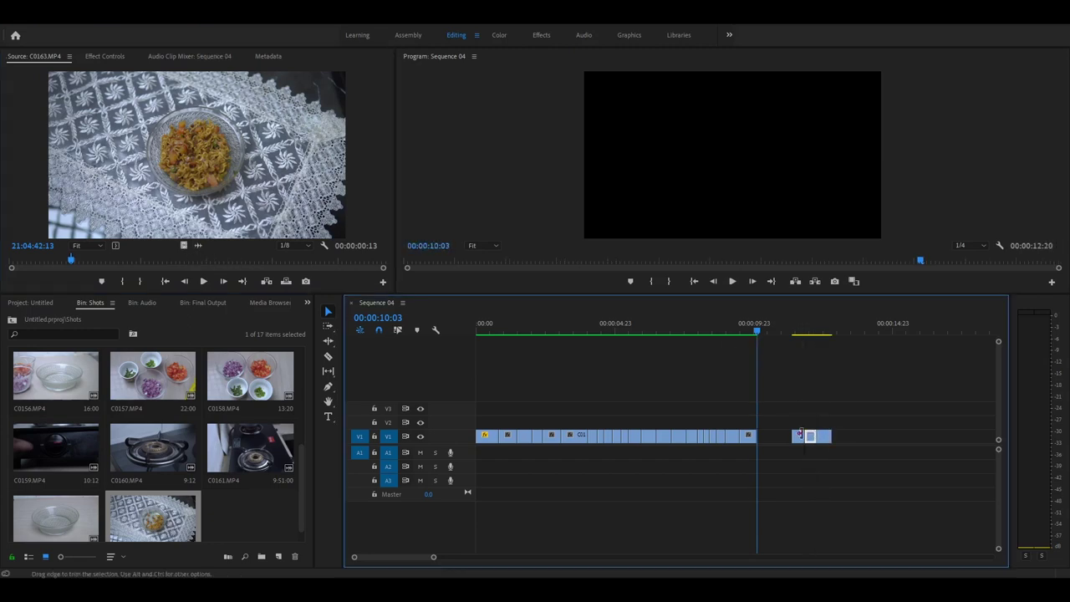
Step: Mark further short sections of C0163.MP4 as the bowl empties, up to 21:05:19:21, and append their video on V1
left_click_drag(96, 261, 95, 264)
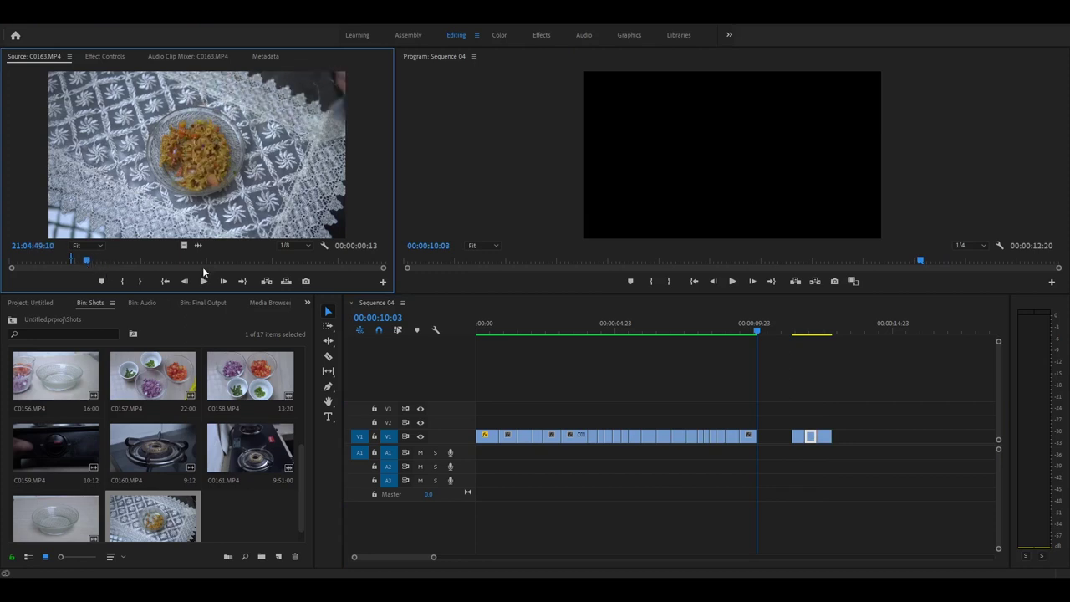
scroll(172, 205, "up", 4)
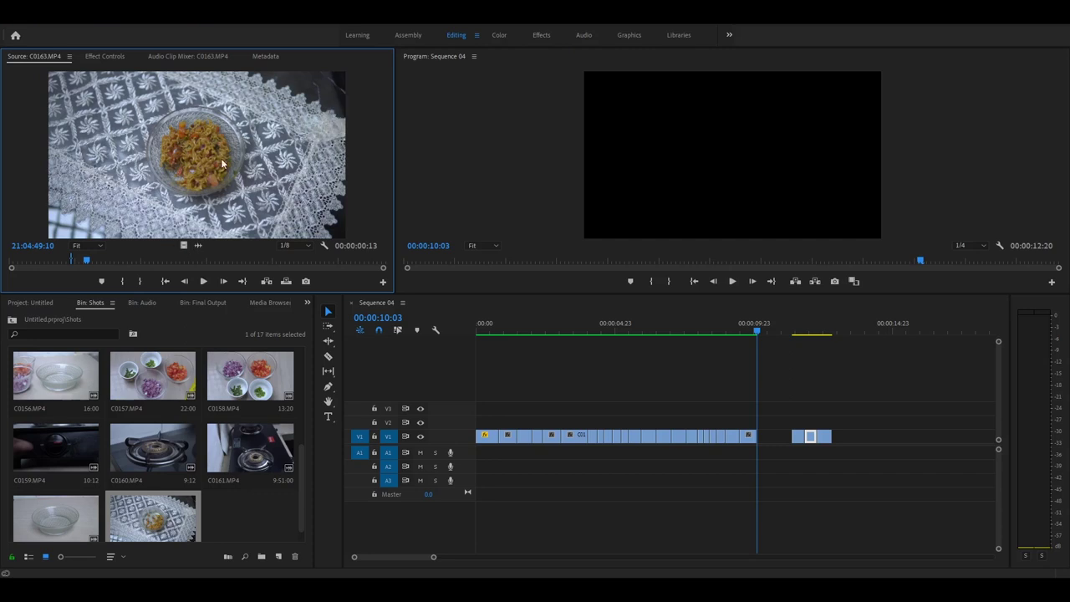
left_click_drag(111, 262, 847, 437)
scroll(164, 260, "up", 10)
key("i")
scroll(164, 260, "down", 4)
key("o")
Step: Play the noodle bowl clips from 00:00:11:09 to the end and park the playhead at the second one, 00:00:11:21
mouse_move(793, 329)
left_mouse_down()
mouse_move(822, 329)
mouse_move(792, 329)
left_mouse_up()
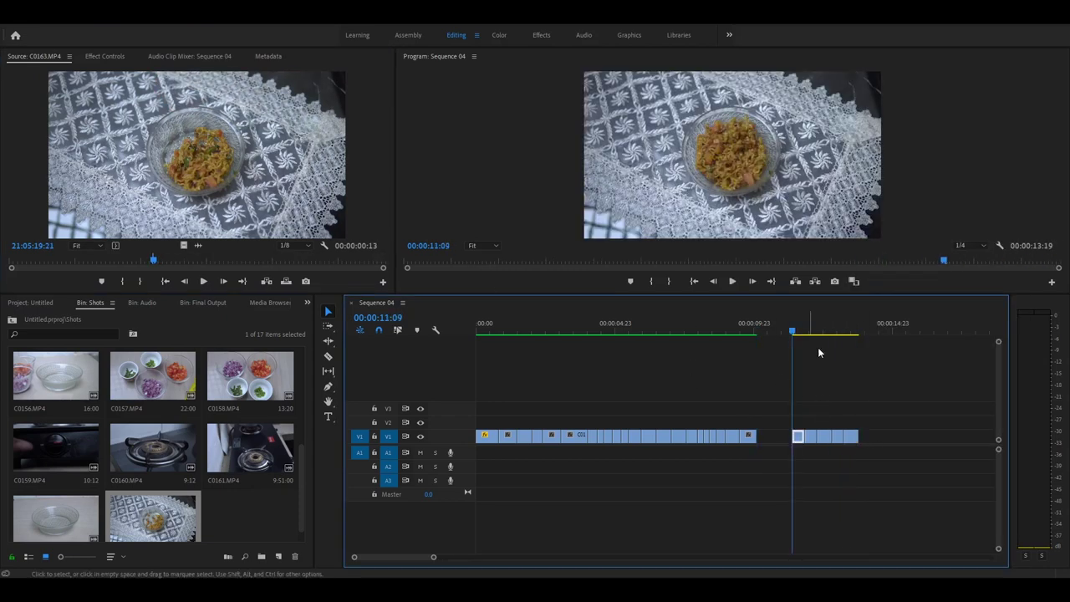
key("space")
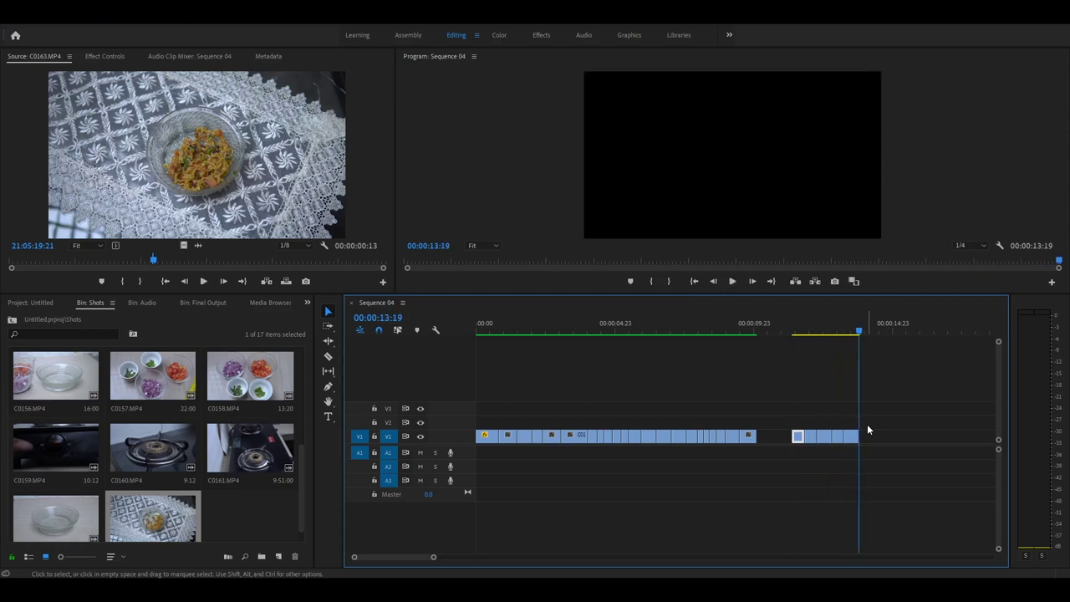
left_click(806, 332)
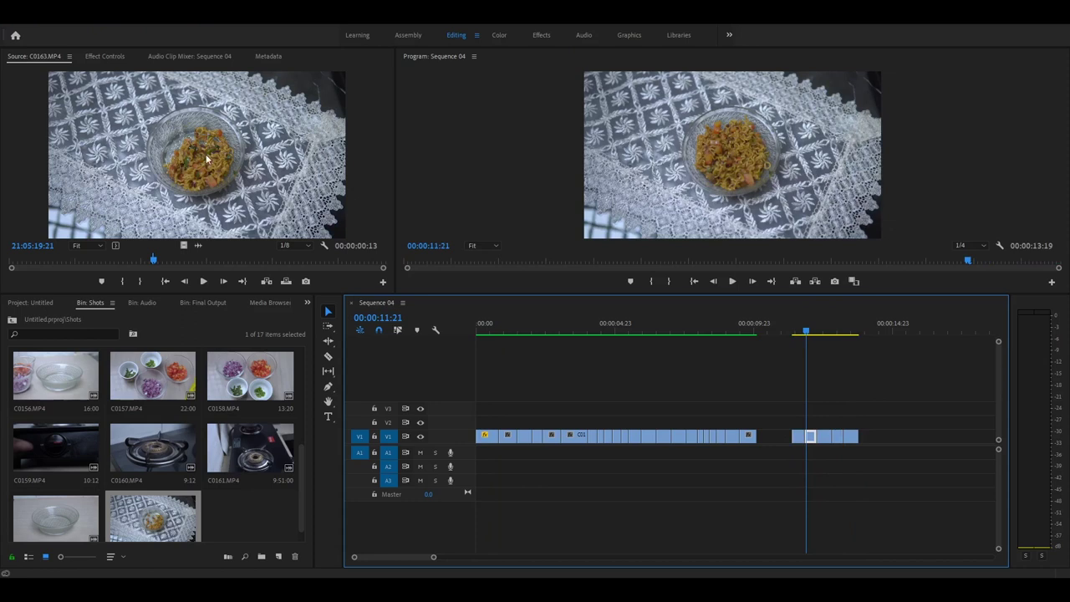
Step: Play the complete sequence from the beginning and return the playhead to 00:00:00:00
scroll(190, 499, "up", 3)
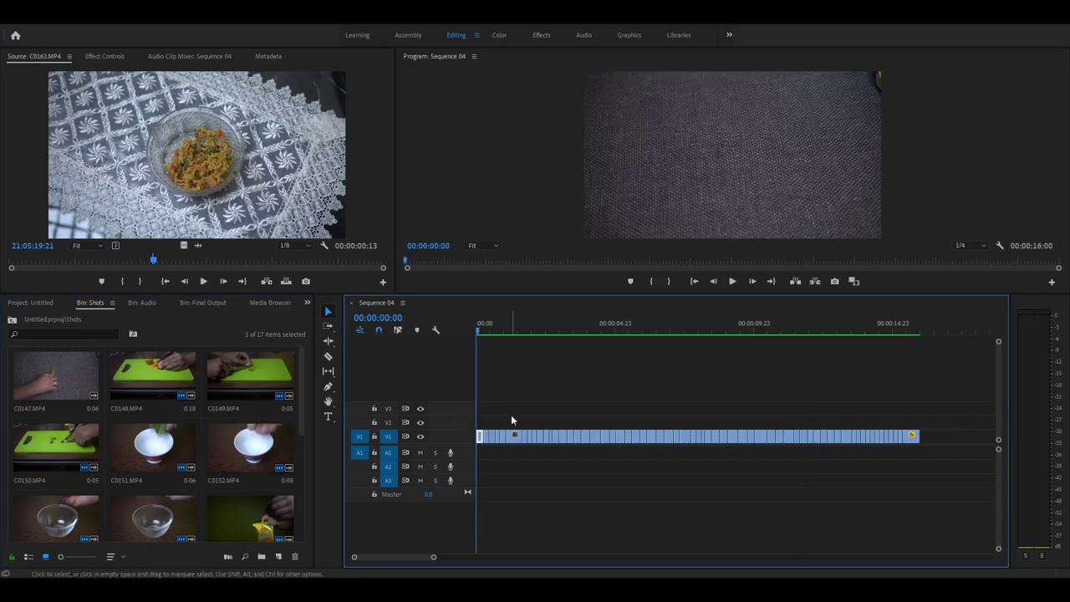
key("space")
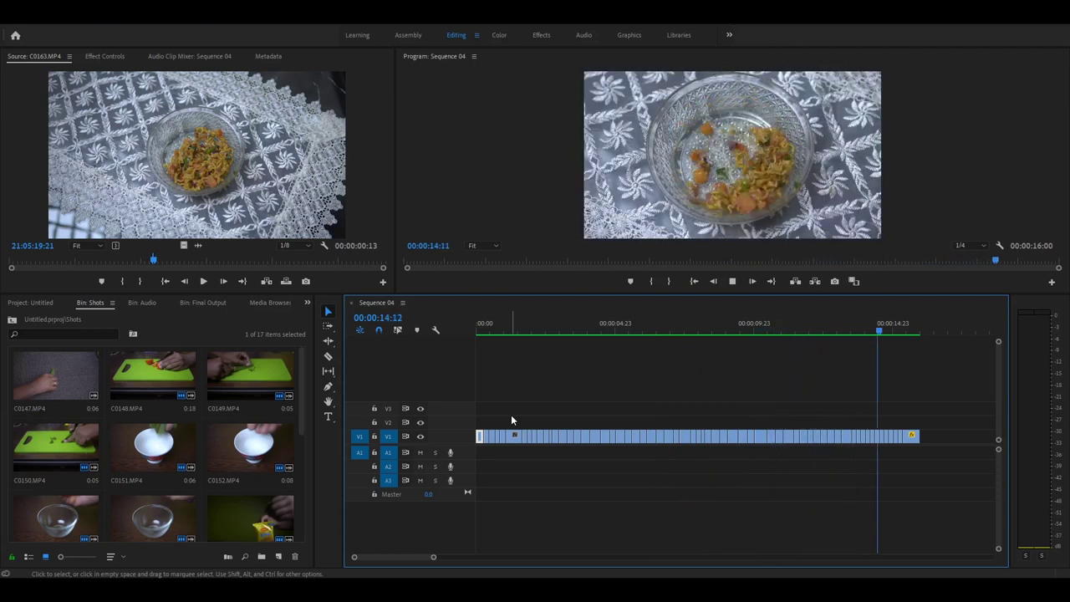
key("Home")
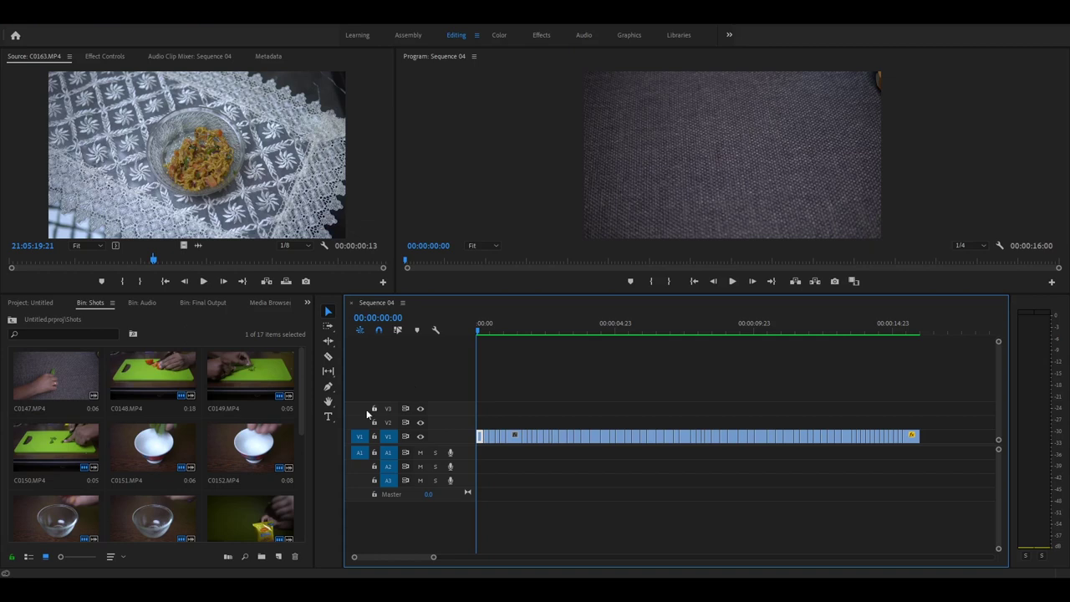
Step: Open ES_Bell Short - SFX Producer.mp3 from the Audio bin and mark a ten-frame section covering the bell sound
left_click(142, 303)
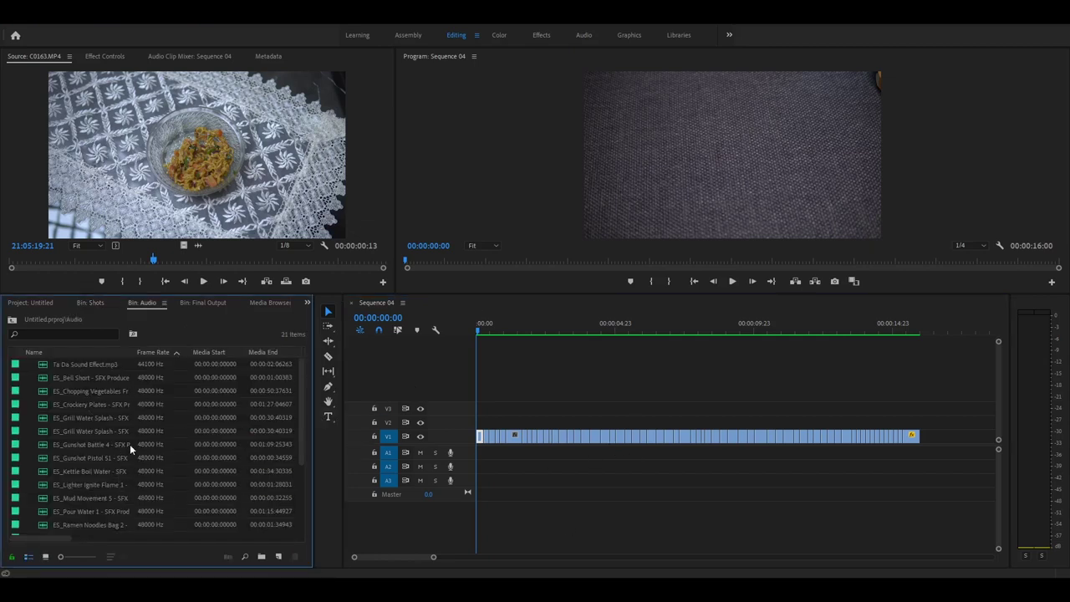
left_click(493, 374)
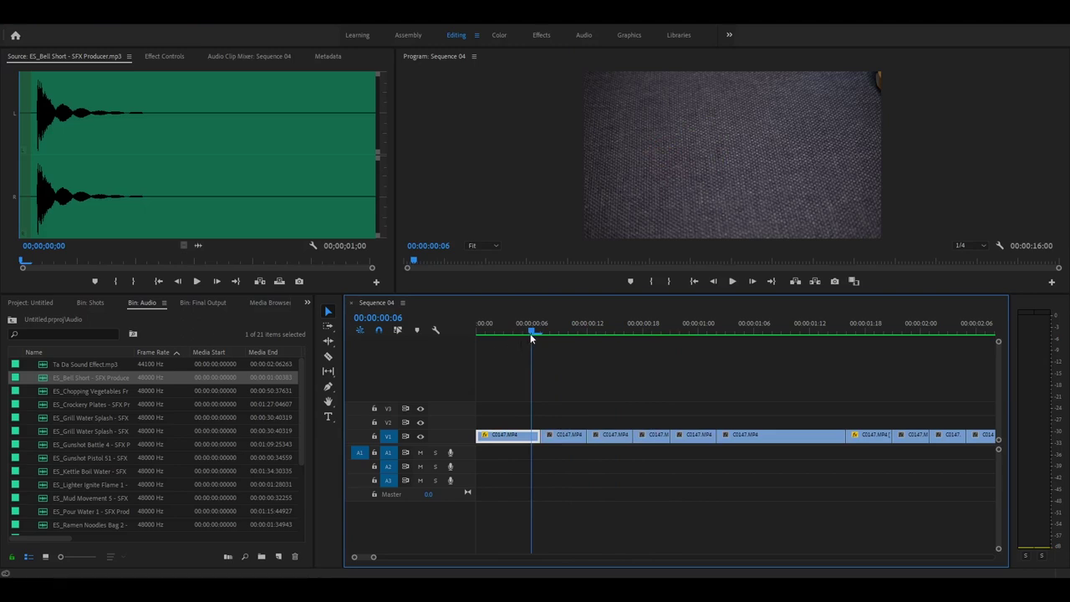
left_click_drag(533, 334, 515, 332)
left_click_drag(165, 196, 40, 191)
key("i")
left_click(142, 200)
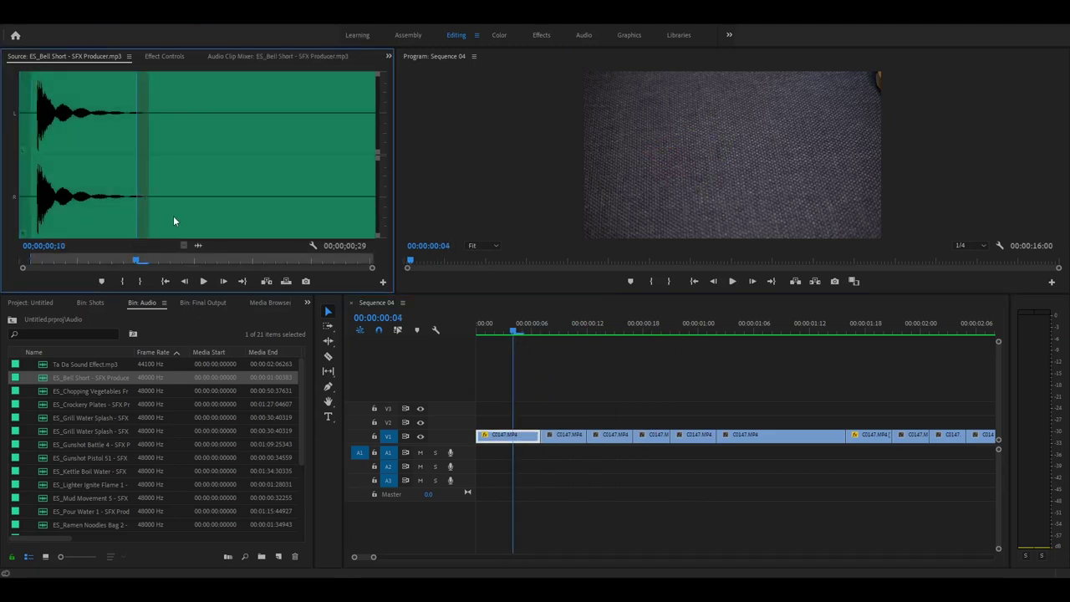
key("o")
Step: Place the bell audio on A1 at the start of the second C0147.MP4 clip and play the sequence from the beginning
left_click_drag(201, 248, 536, 453)
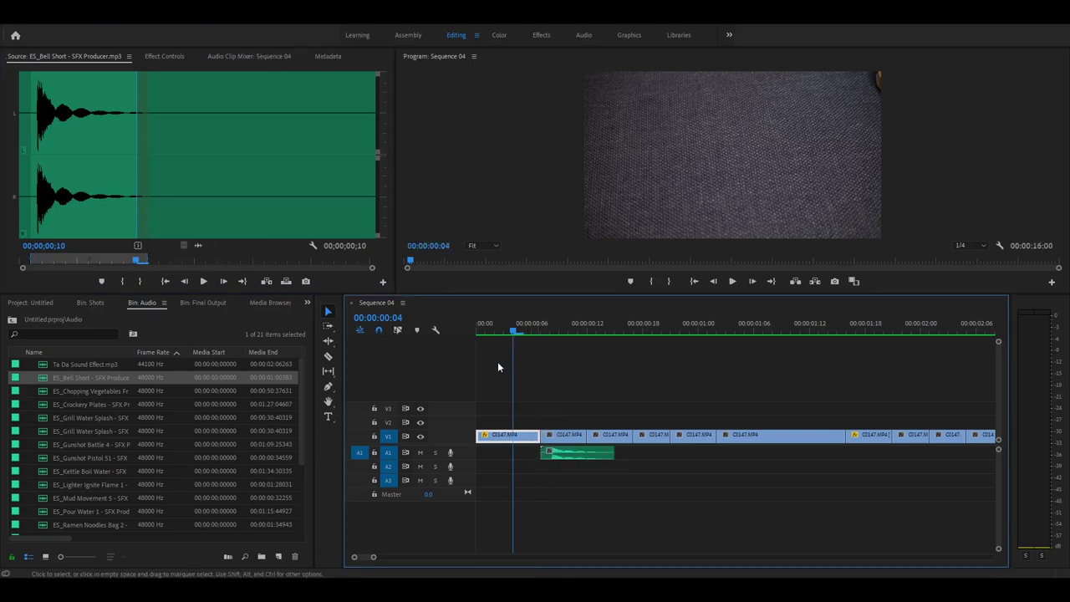
key("Home")
key("space")
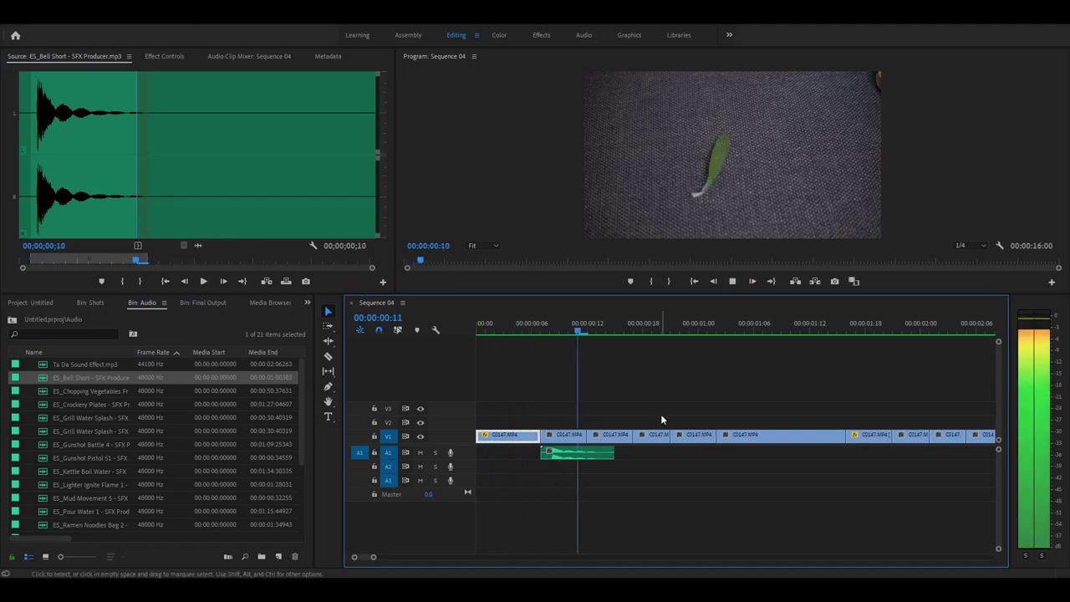
Step: Trim the start and end of the bell audio on A1 so it fits under the second C0147.MP4 clip
left_click_drag(525, 328, 560, 330)
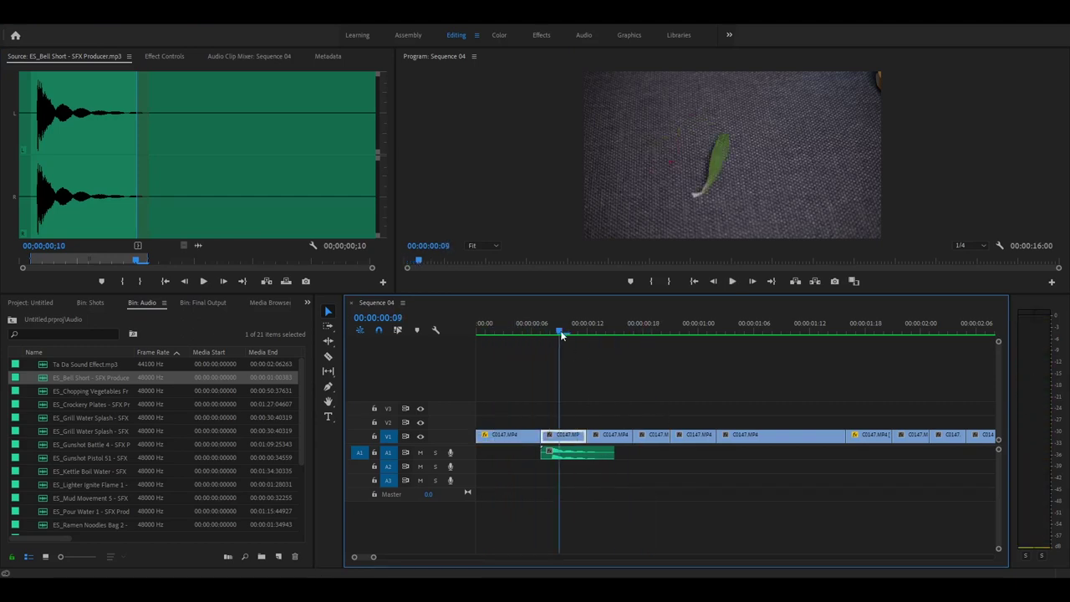
key("=")
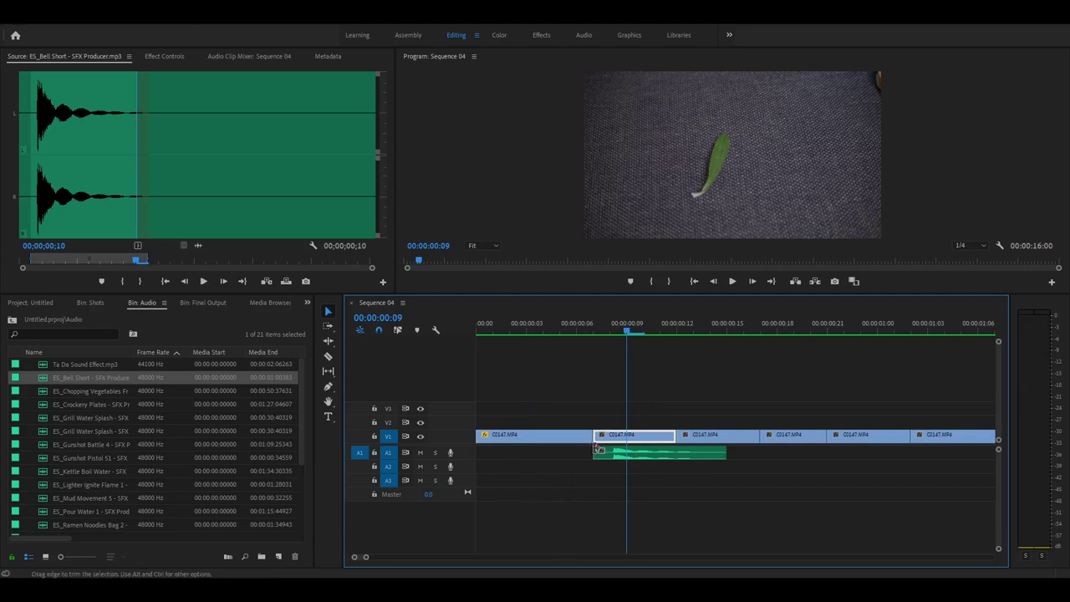
mouse_move(599, 448)
left_mouse_down()
mouse_move(628, 451)
mouse_move(616, 452)
left_mouse_up()
left_click_drag(708, 452, 675, 452)
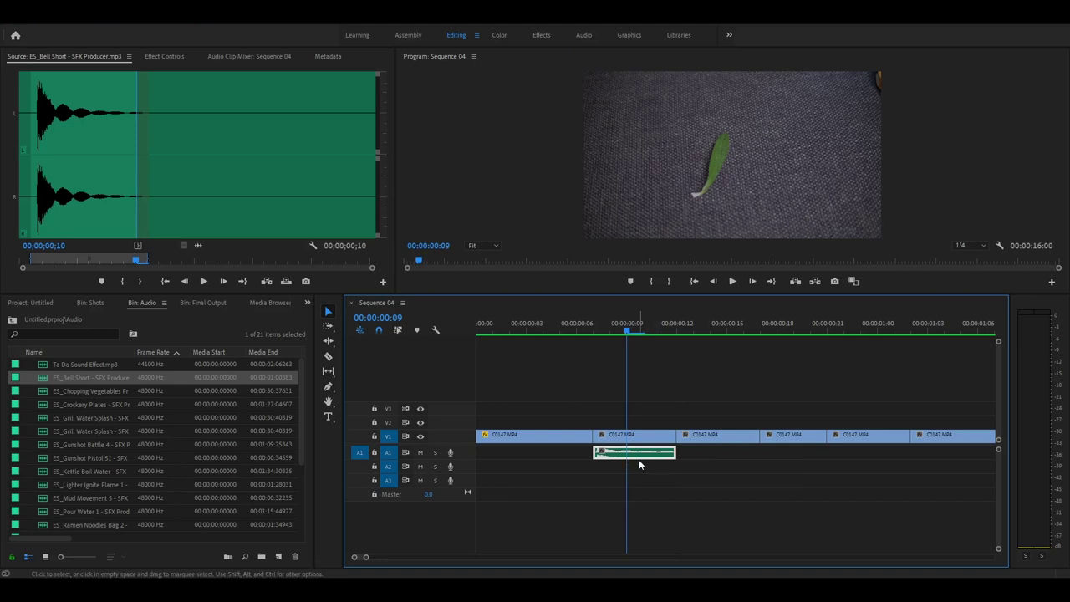
Step: Copy the trimmed bell audio on A1 under the next three C0147.MP4 clips and park the playhead at 00:00:01:03
left_click_drag(654, 468, 719, 464)
left_click(777, 332)
left_click_drag(721, 453, 877, 456)
left_click(806, 456)
left_click_drag(798, 331, 929, 343)
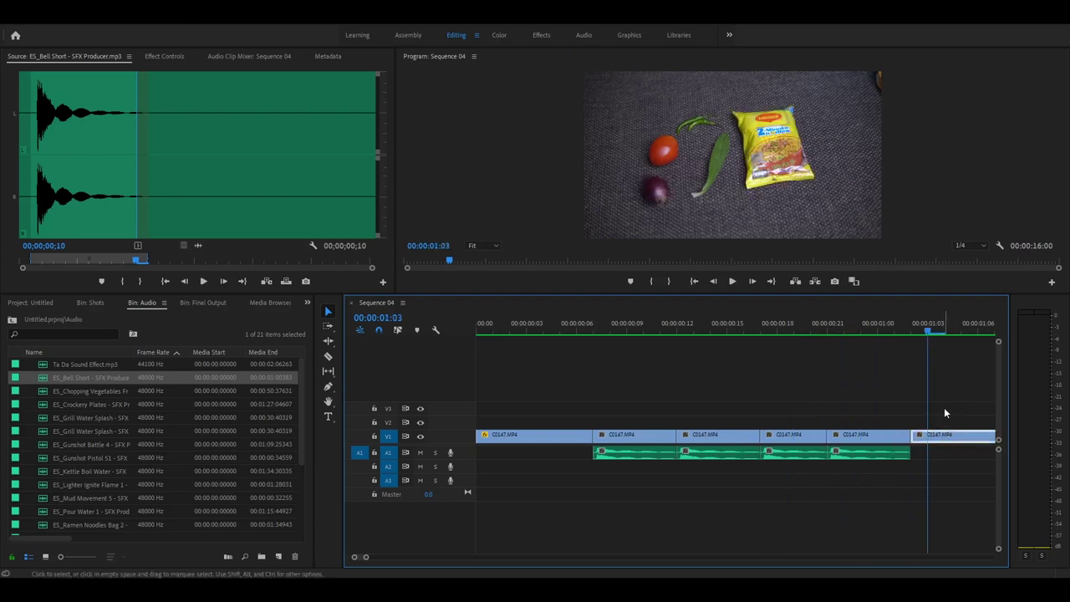
Step: Open Ta Da Sound Effect.mp3 from the Audio bin, play it, and mark the section containing the sound
key("minus")
key("minus")
double_click(40, 366)
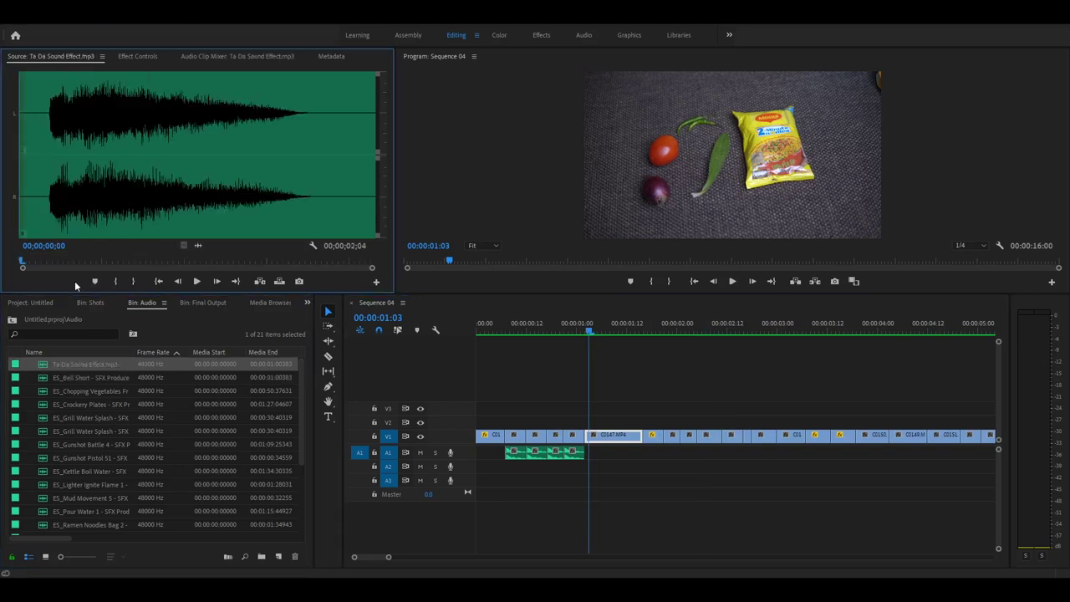
key("space")
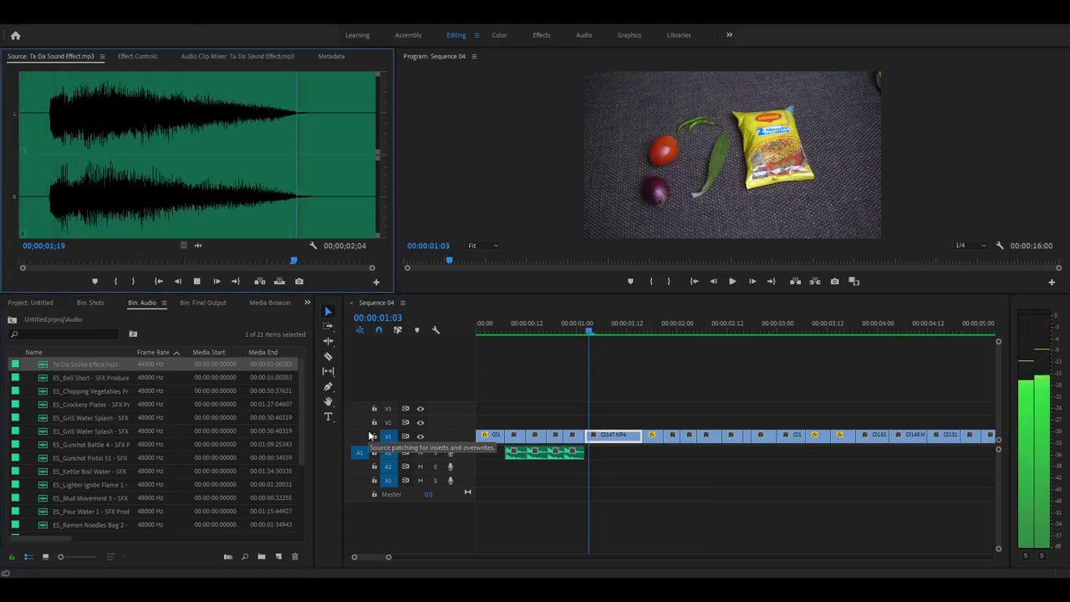
key("space")
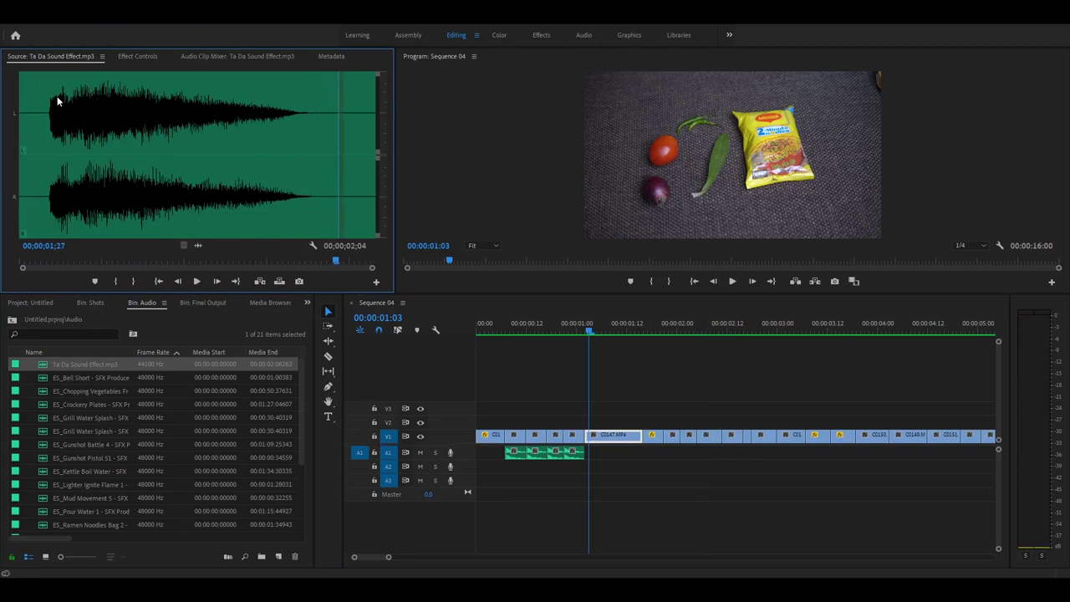
left_click(47, 174)
key("i")
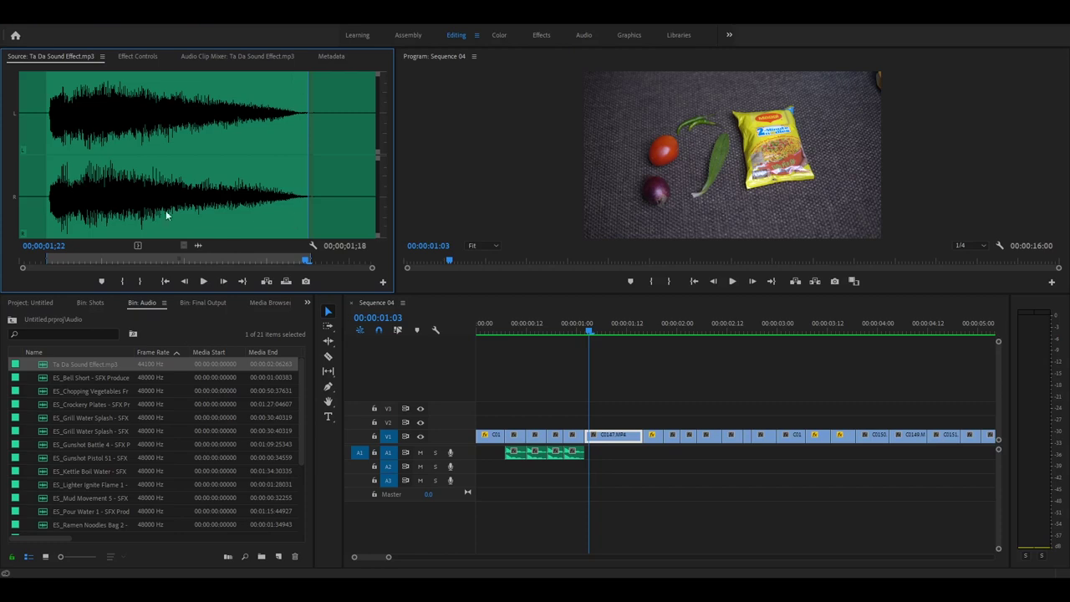
Step: Place the Ta Da audio on A1 under the noodle packet clip, trim its end to match that clip, and play from near the beginning
left_click_drag(401, 290, 592, 457)
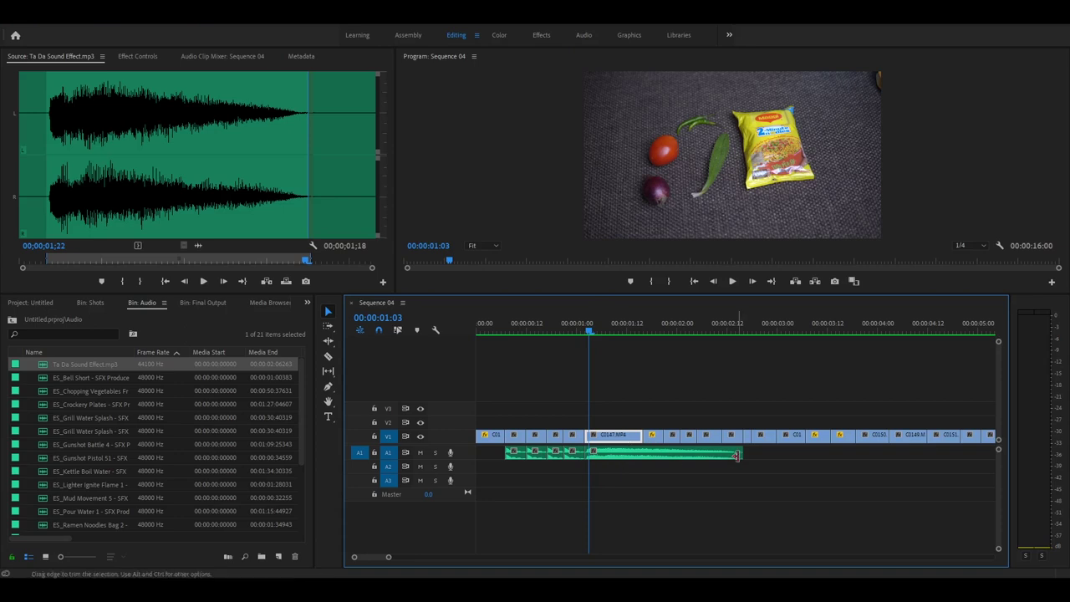
left_click_drag(730, 454, 642, 454)
left_click(488, 331)
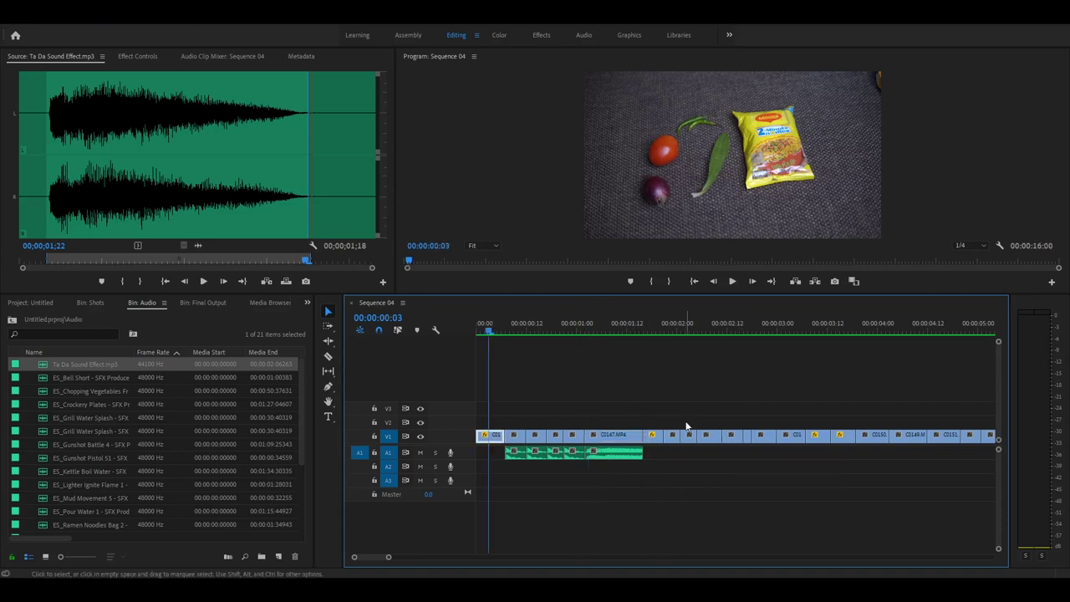
key("space")
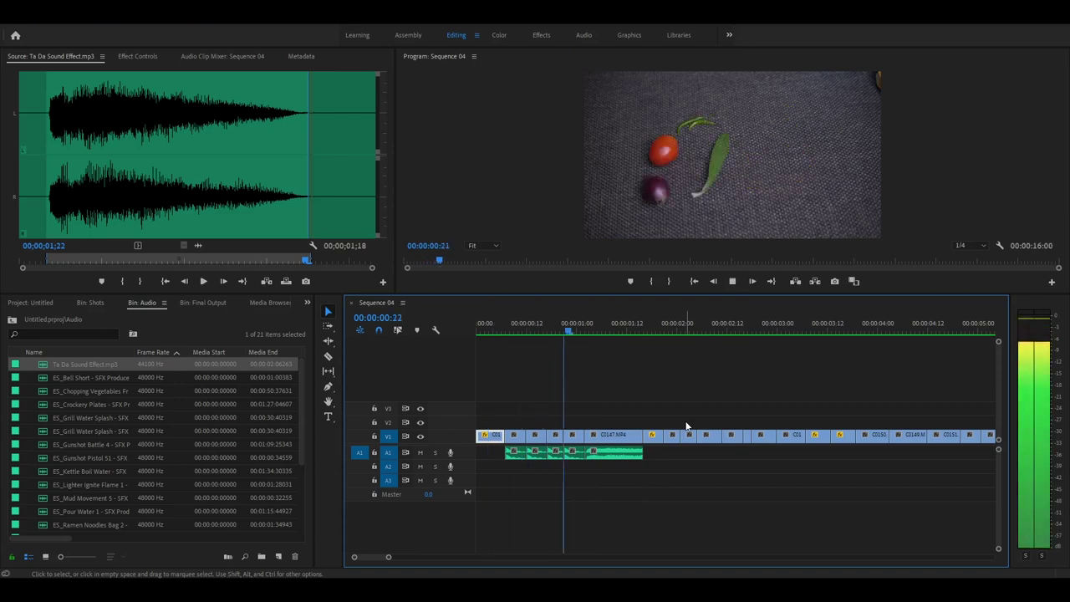
key("space")
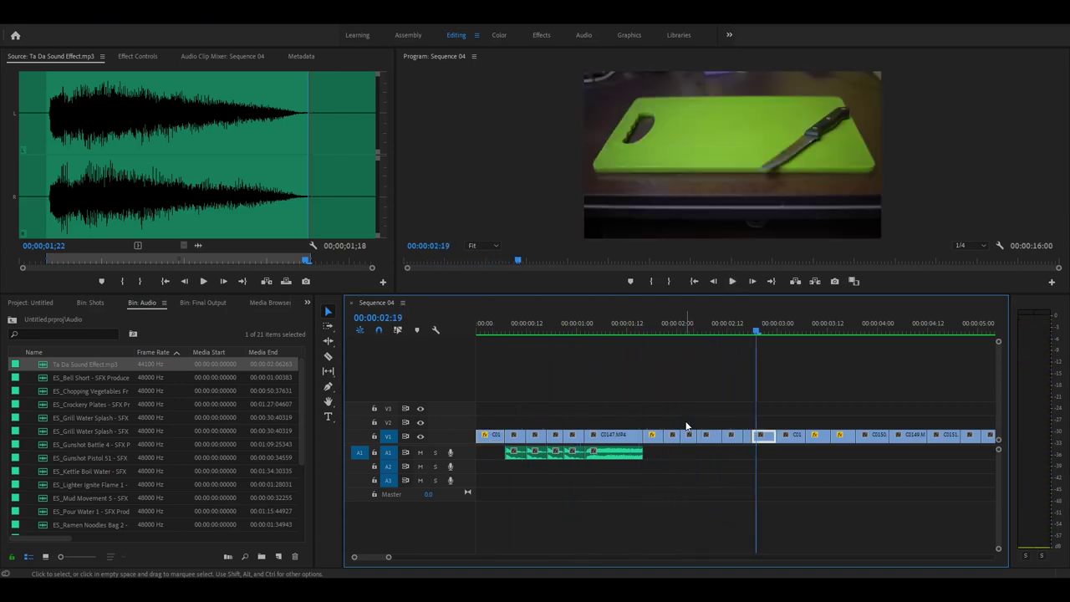
Step: Lower the volume of the Ta Da audio on A1 and replay the opening clips with it
left_click(680, 331)
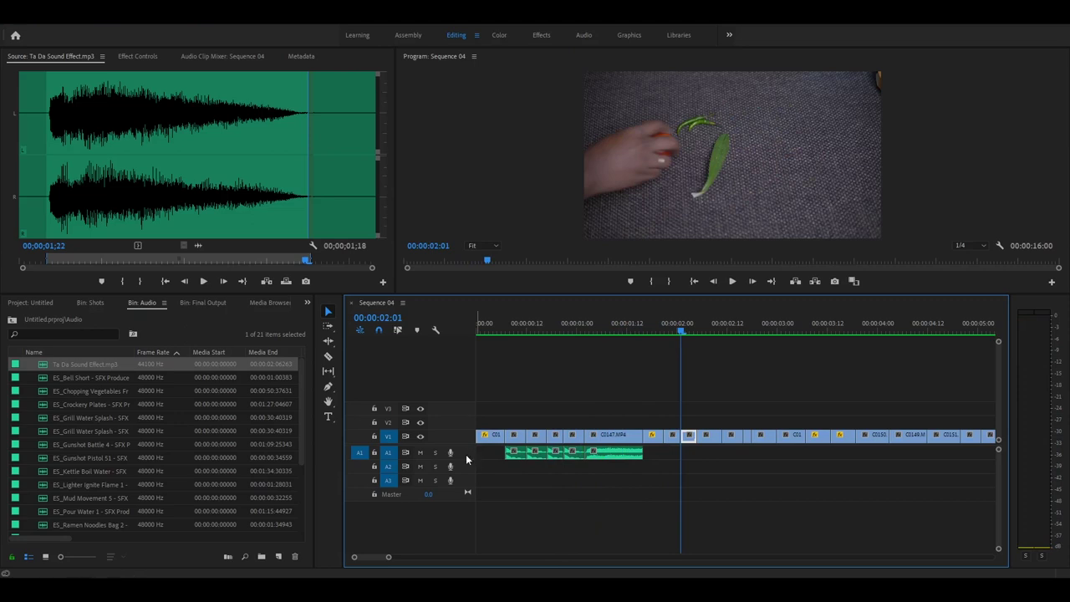
double_click(463, 449)
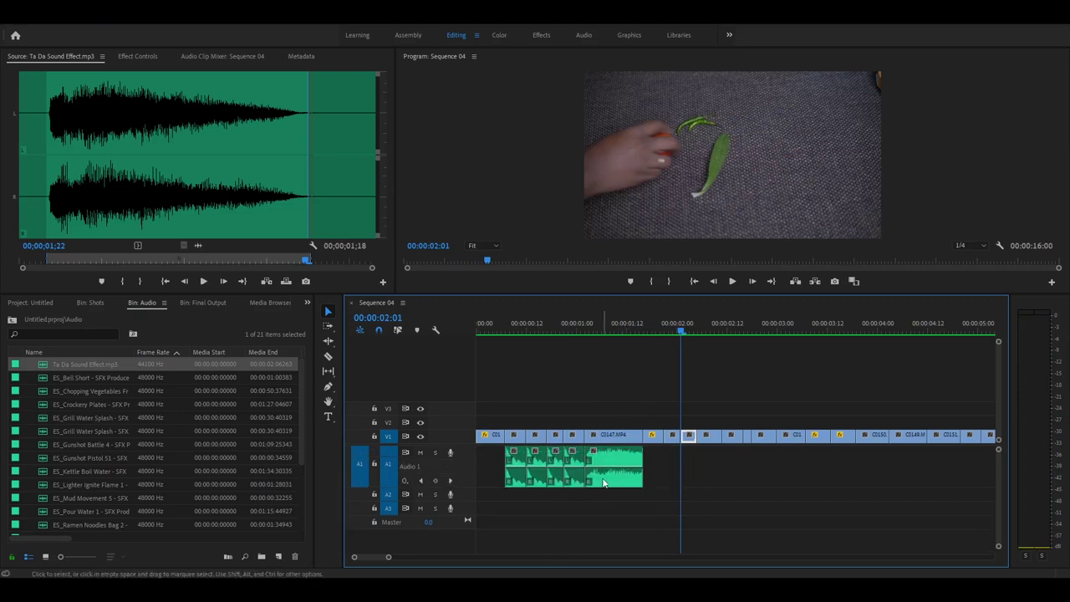
left_click_drag(616, 470, 615, 479)
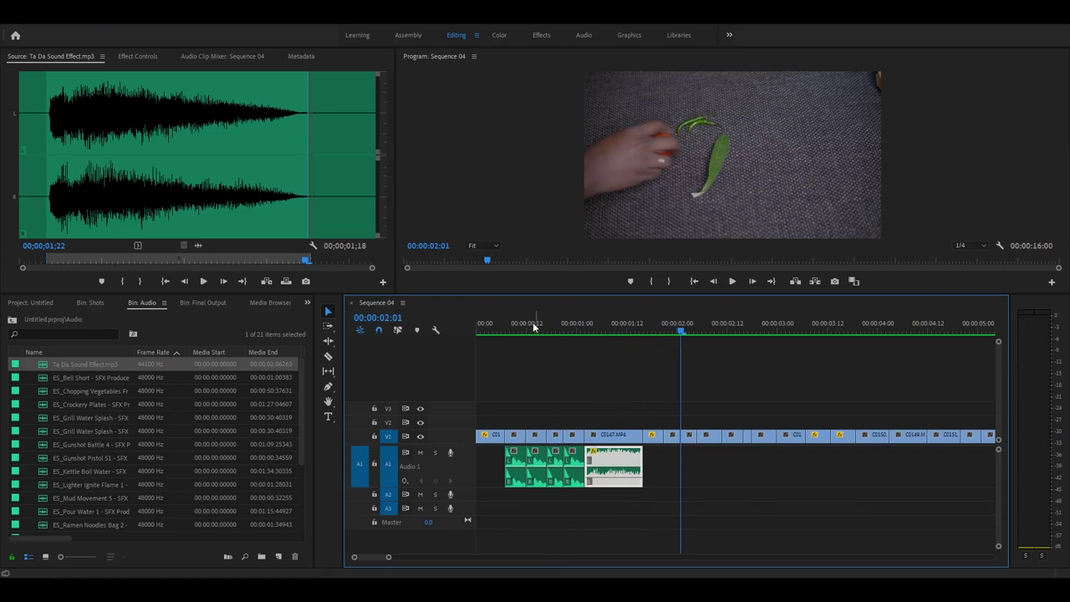
left_click(493, 324)
key("space")
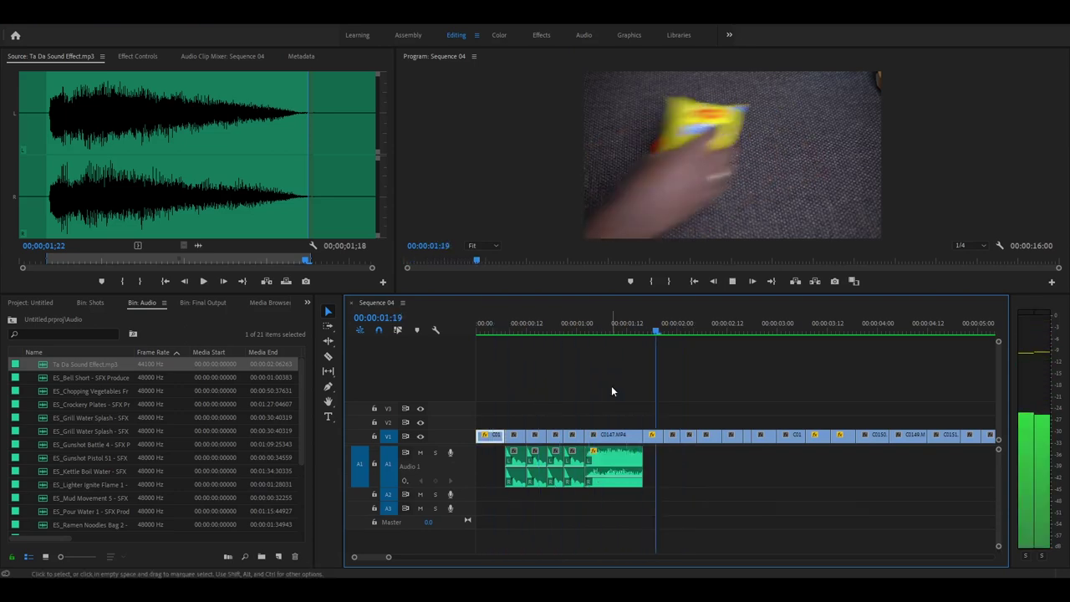
Step: Open ES_Whip Whoosh 1 - SFX Producer.mp3 from the Audio bin and mark a five-frame section covering the whoosh
left_click(652, 332)
left_click_drag(651, 338, 670, 357)
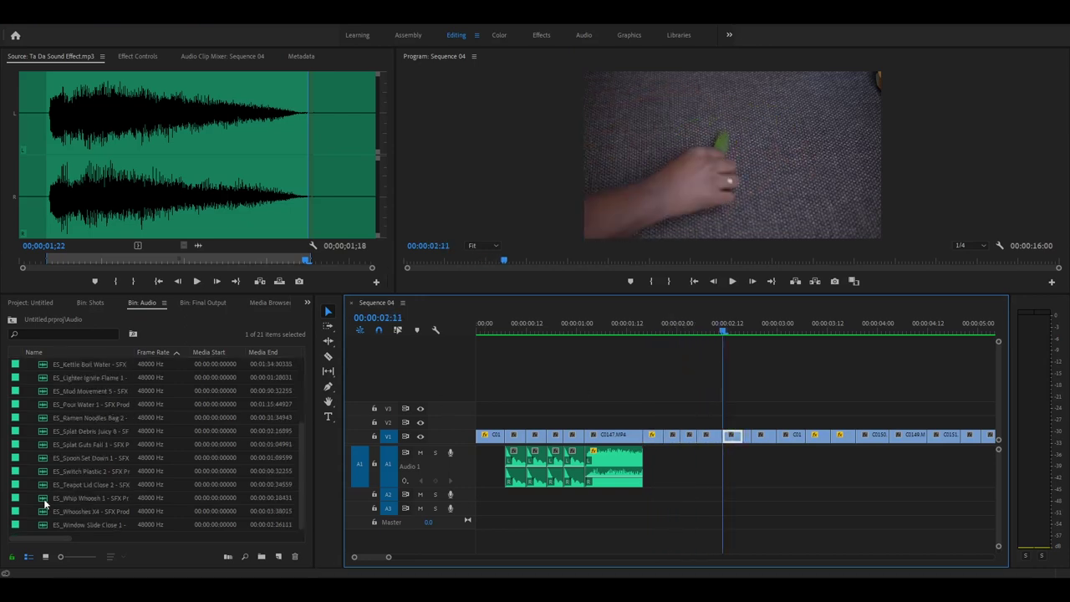
double_click(45, 502)
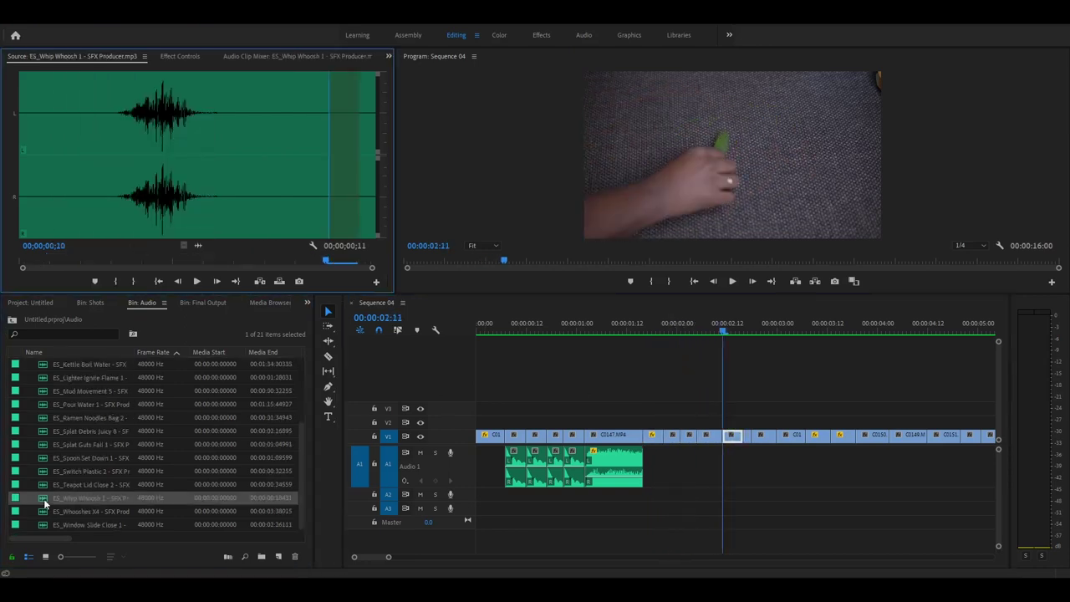
left_click(110, 132)
key("space")
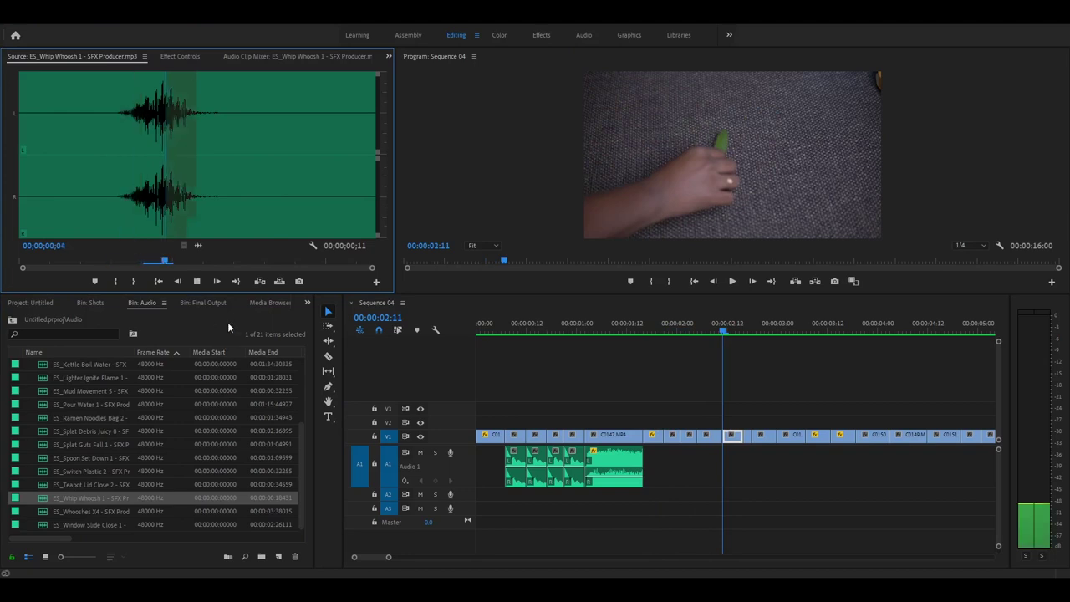
left_click(111, 193)
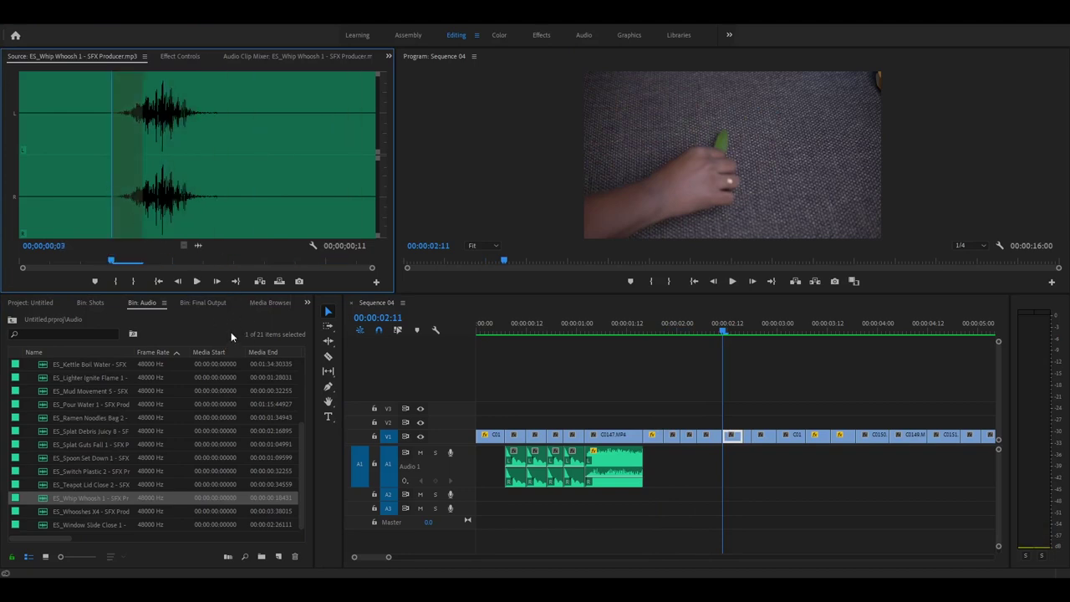
key("i")
left_click(225, 200)
key("o")
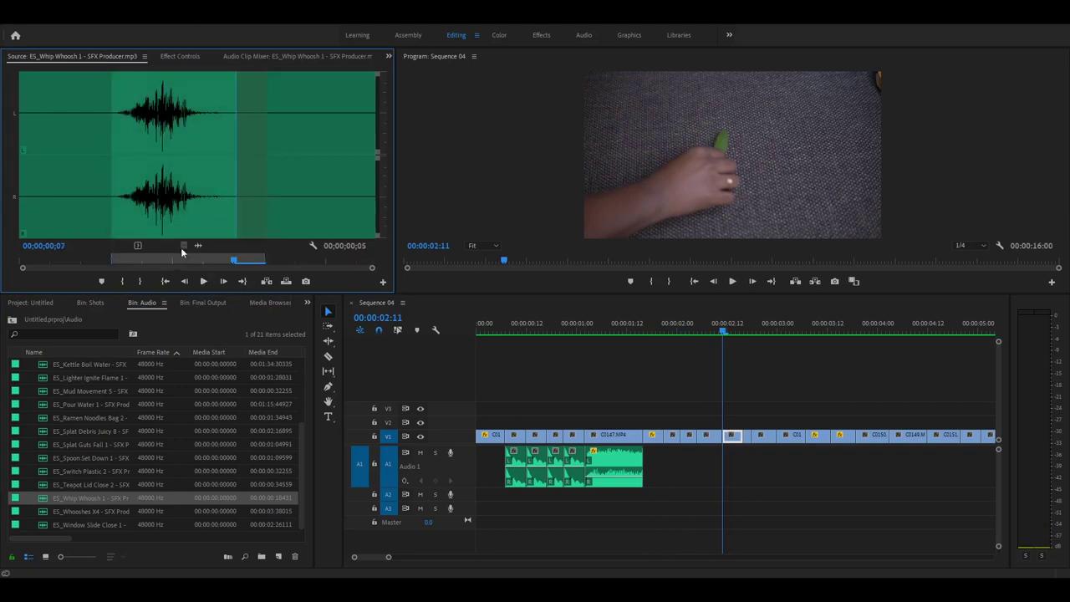
Step: Place the whoosh audio on A1 directly after the Ta Da audio and play it from 00:00:01:14
left_click_drag(698, 381, 641, 346)
left_click(636, 328)
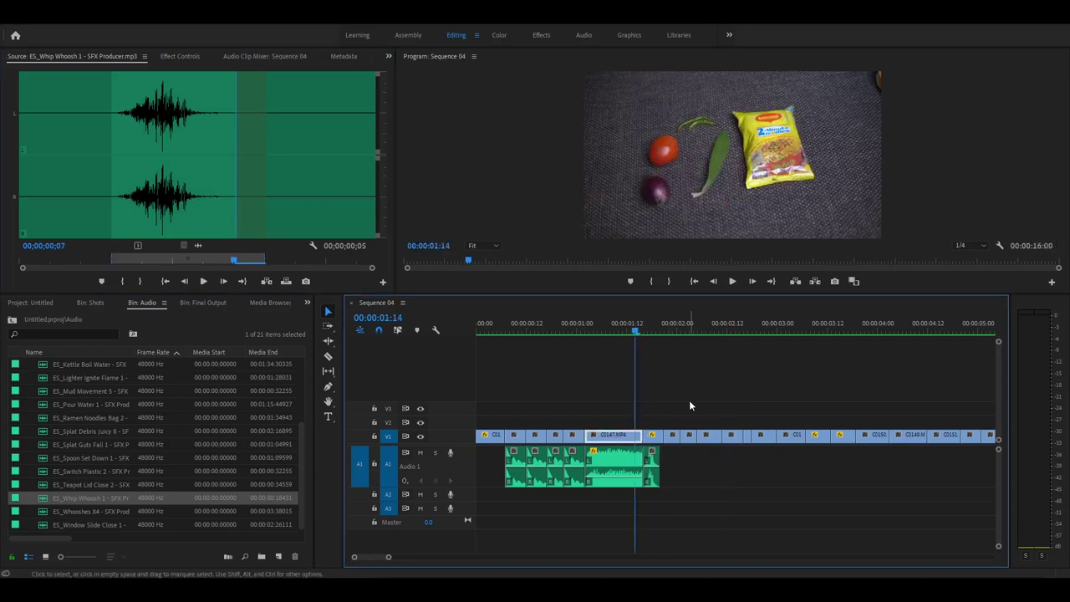
key("equal")
key("equal")
key("space")
key("space")
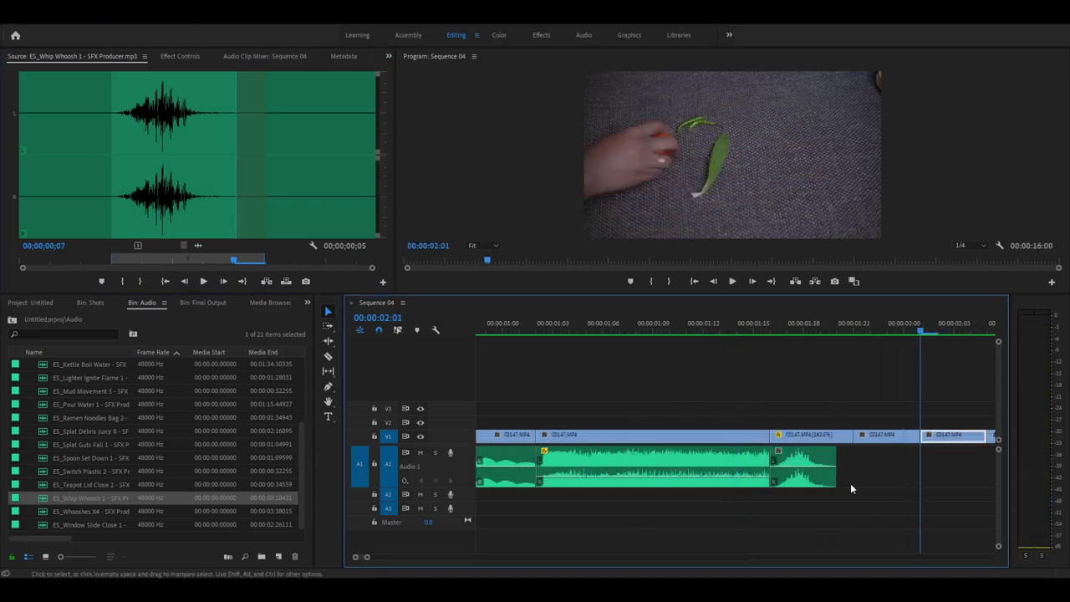
Step: Rate-stretch the whoosh audio on A1 to the length of the sped-up C0147.MP4 clip above it and play that part
left_click(833, 483)
key("r")
left_click_drag(833, 458, 852, 458)
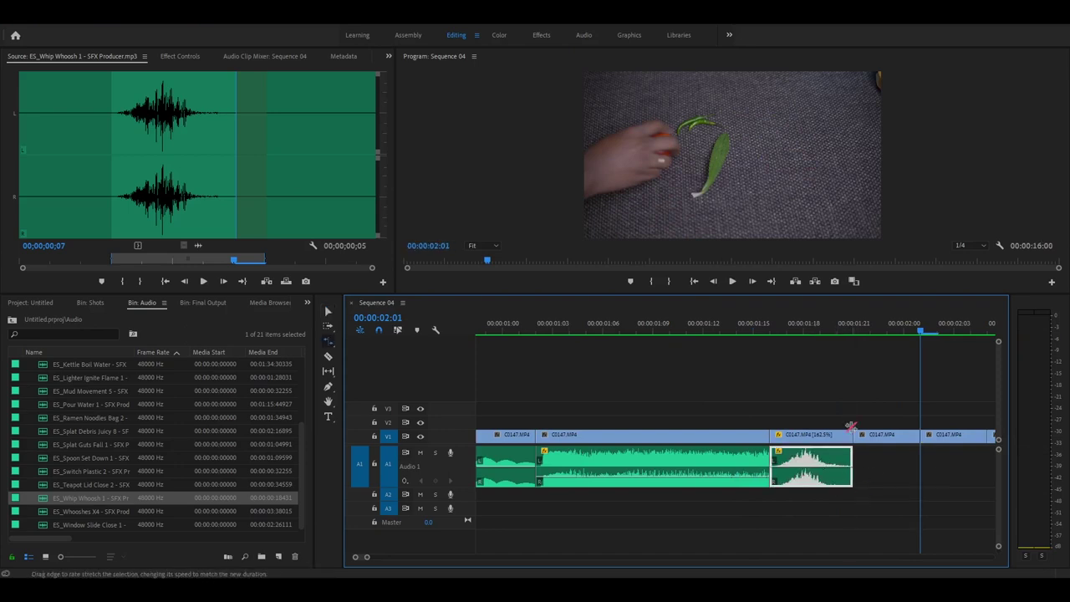
left_click(687, 331)
key("v")
key("space")
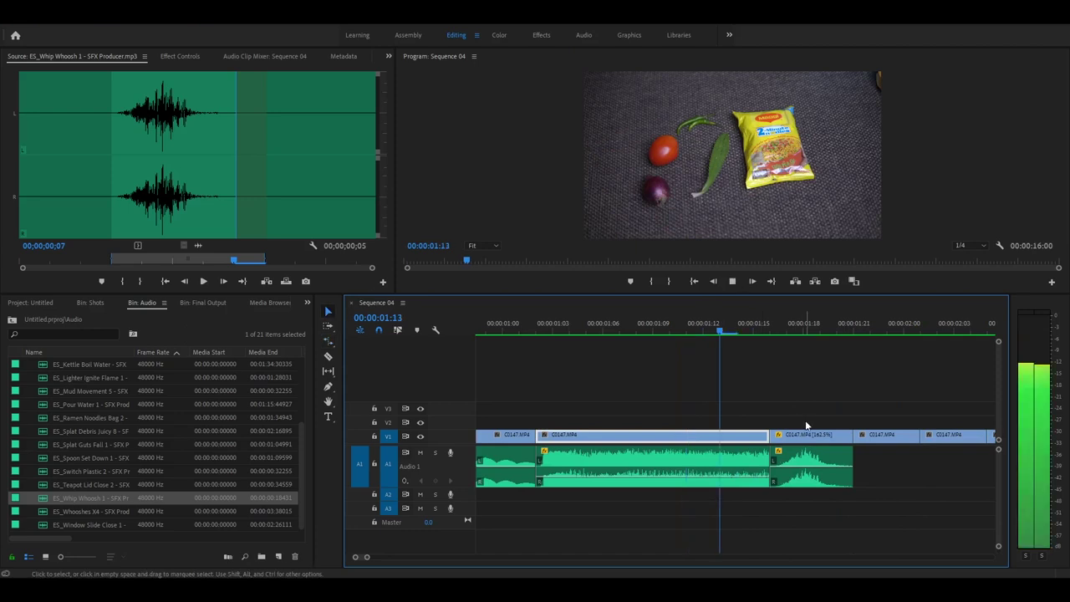
key("space")
Step: Copy the stretched whoosh audio on A1 under the next four C0147.MP4 clips and play from 00:00:01:14
key("minus")
key("minus")
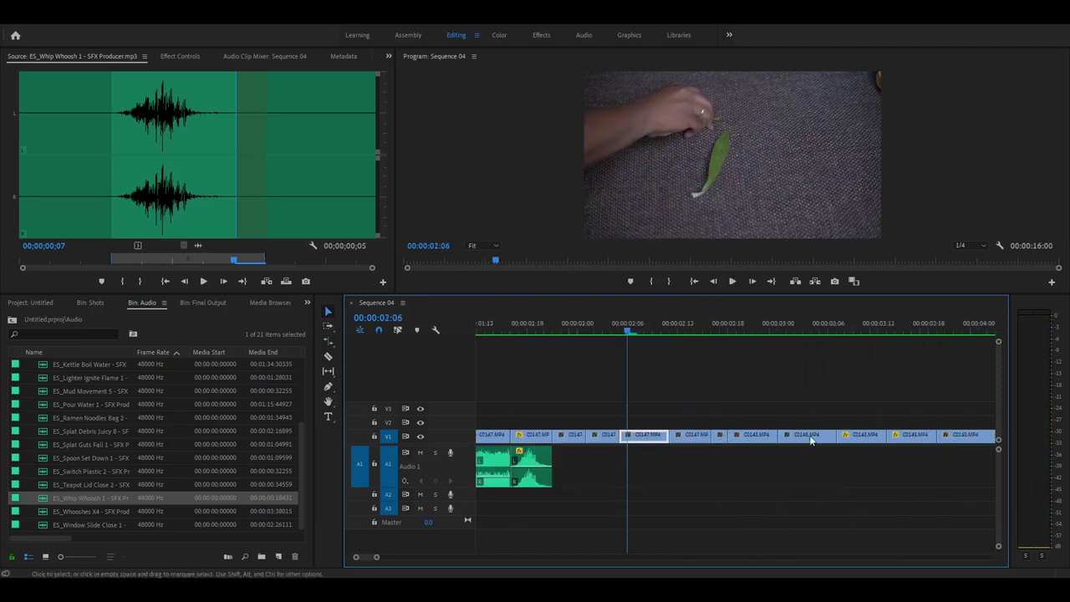
left_click_drag(635, 458, 718, 464)
left_click(620, 328)
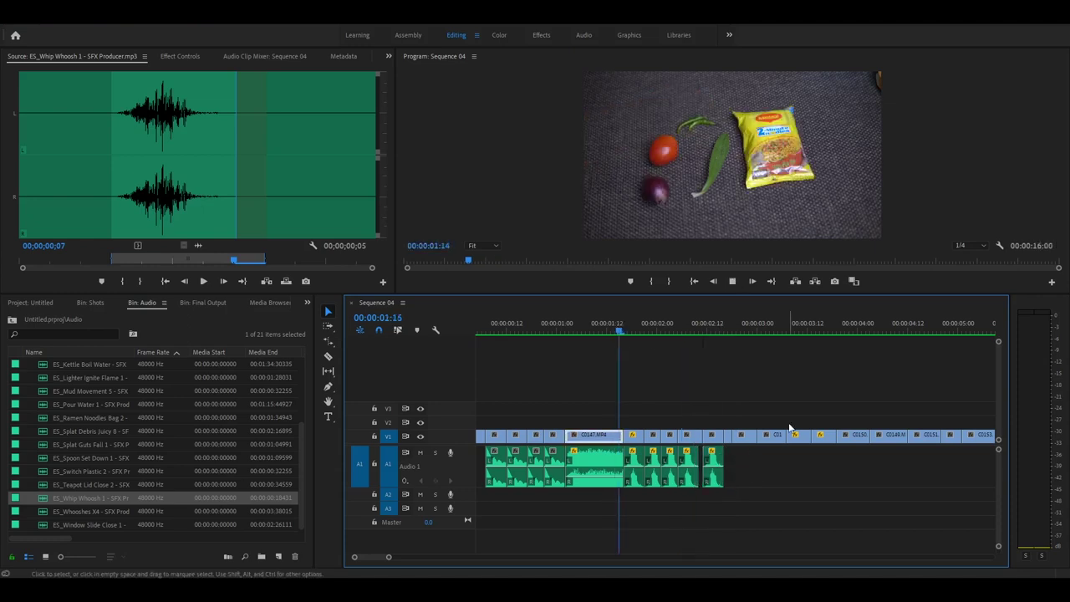
key("space")
key("space")
Step: Copy the bell audio on A1 under the cutting board clip at 00:00:02:21 and the clip after it, and play from the beginning
left_click_drag(692, 329, 745, 347)
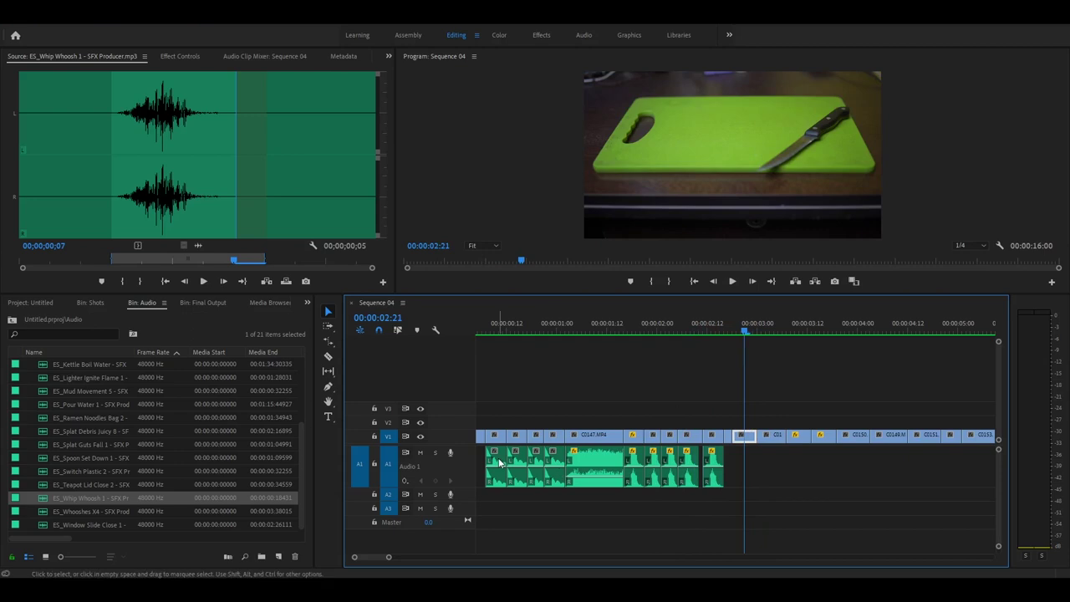
left_click_drag(499, 462, 748, 462)
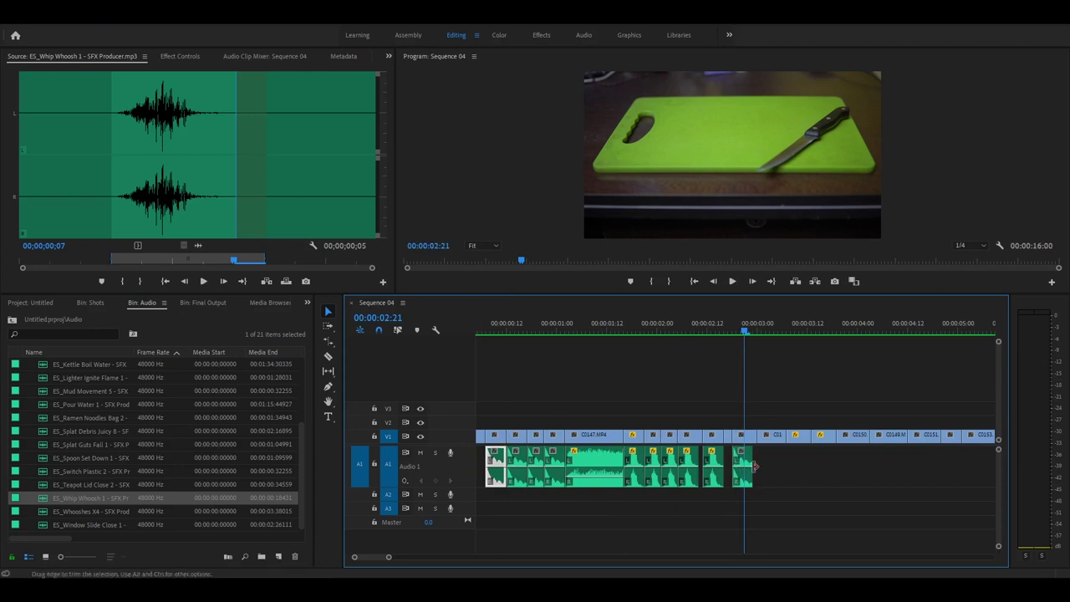
left_click_drag(742, 466, 767, 470)
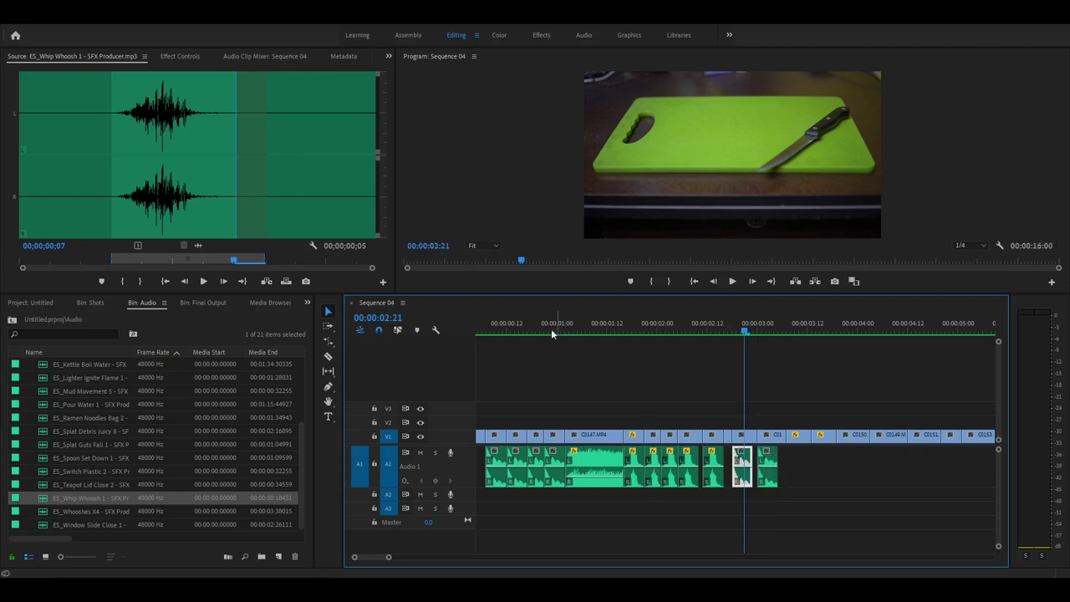
left_click(478, 331)
key("space")
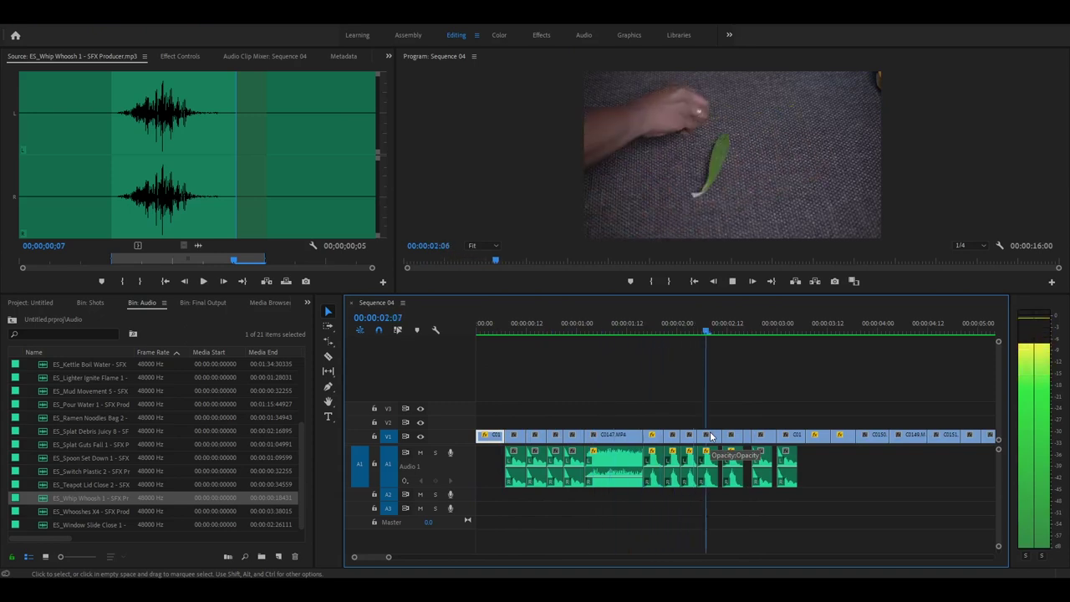
key("space")
Step: Park the playhead on the chopping clip at 00:00:04:08 and play ES_Chopping Vegetables Fruit - SFX Producer.mp3 from the Audio bin
left_click_drag(808, 327, 800, 336)
scroll(798, 345, "down", 3)
left_click(689, 330)
left_click_drag(690, 328, 789, 355)
scroll(102, 446, "up", 2)
scroll(102, 447, "up", 1)
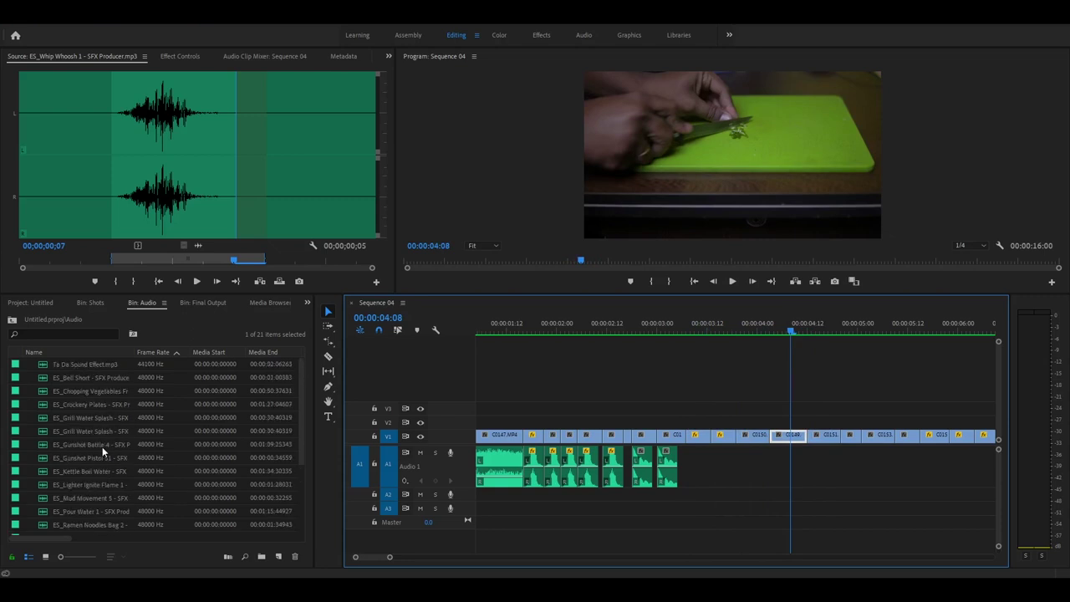
double_click(45, 393)
key("space")
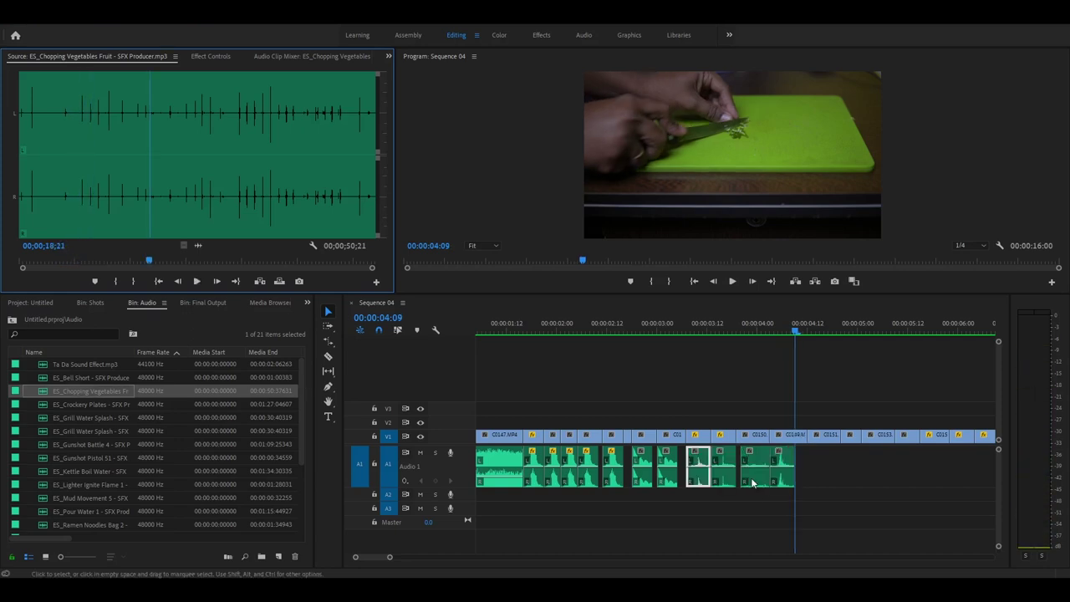
Step: Review the sound effects by playing from 00:00:02:14 and the complete sequence from 00:00:00:00
left_click(818, 479)
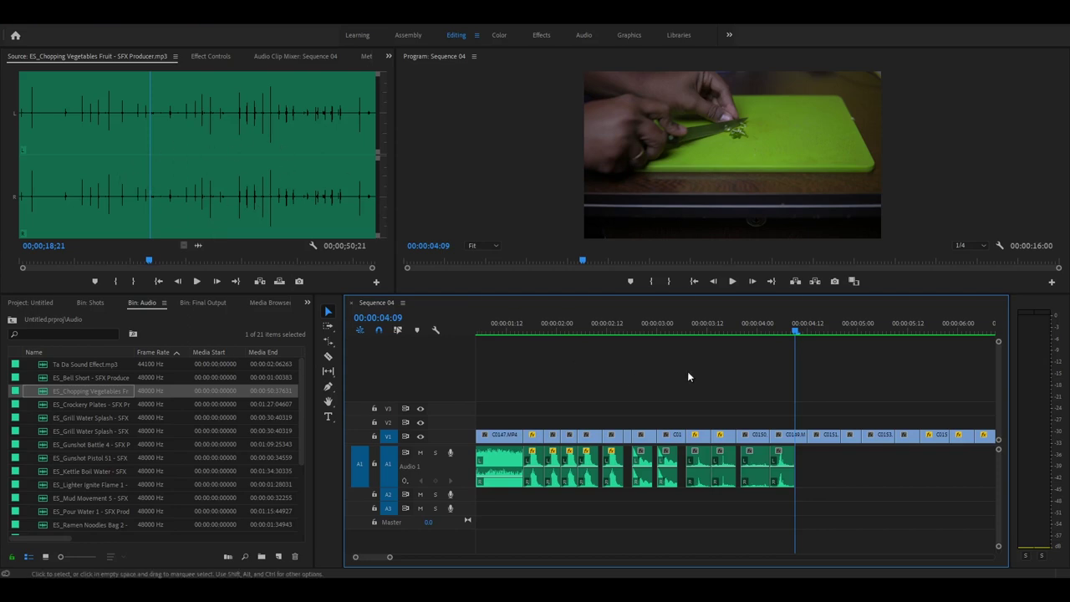
left_click(657, 327)
left_click(613, 328)
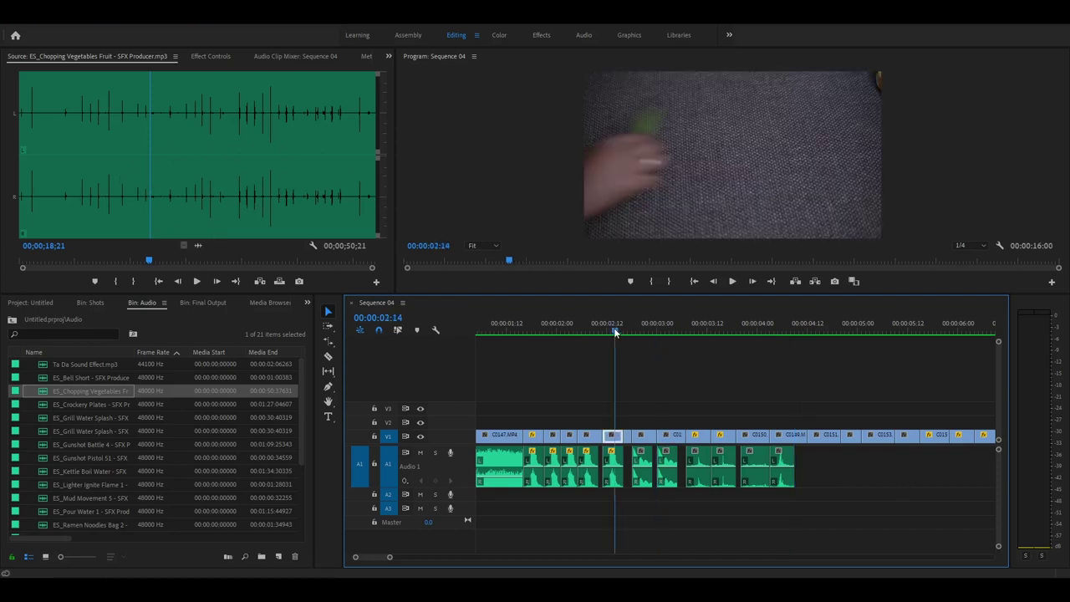
key("space")
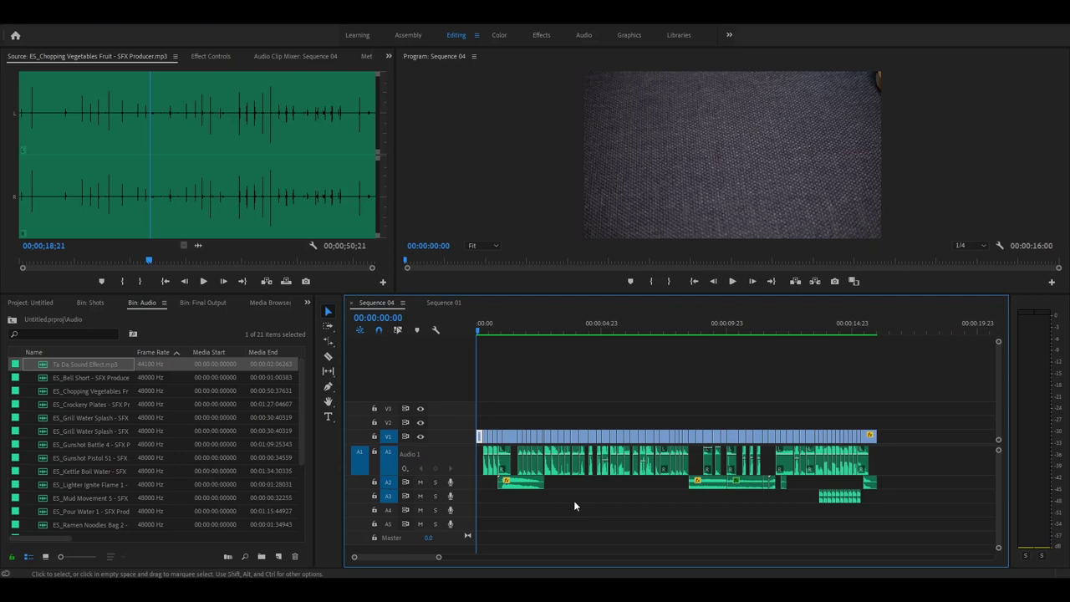
key("space")
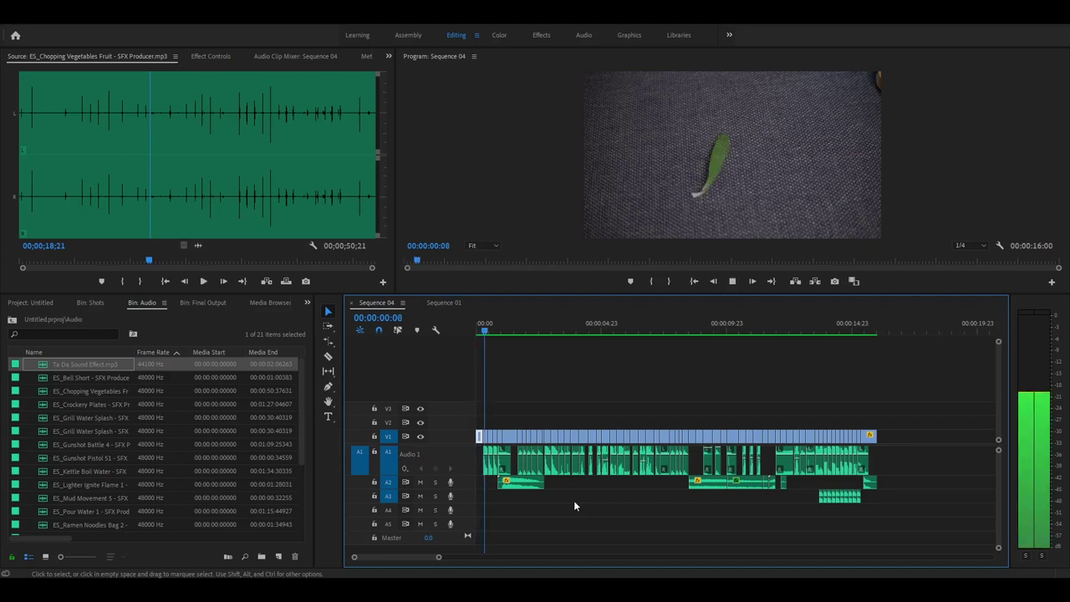